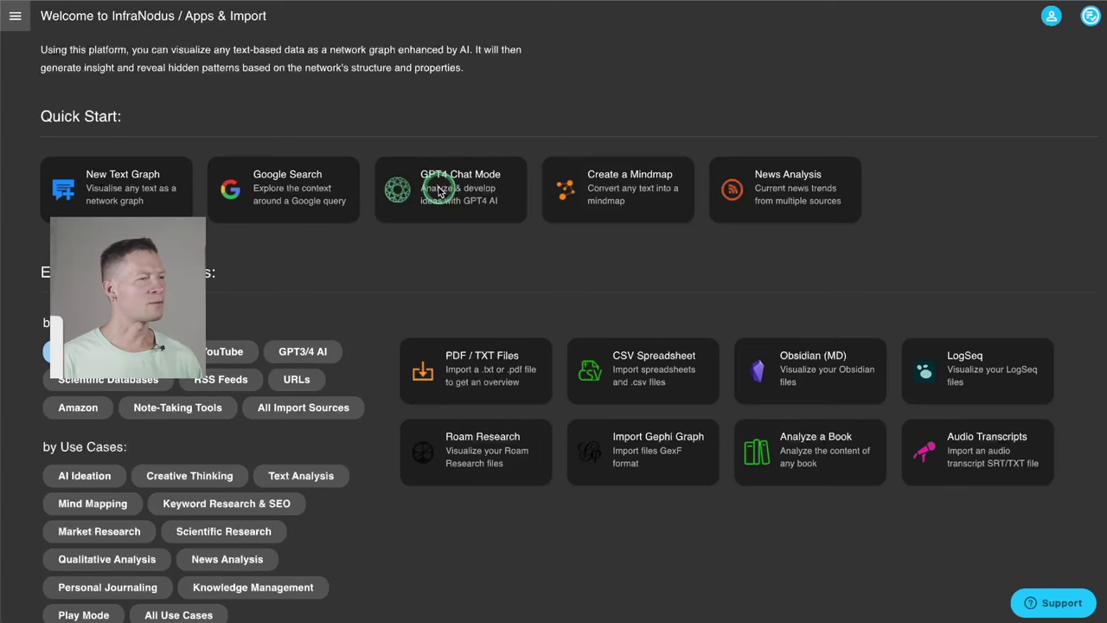
Start a GPT-4 chat graph in 'ai chat (gpt 4)' mode and draft 'Wearable sensors' as the first message.
{"action": "left_click", "coordinate": [439, 192]}
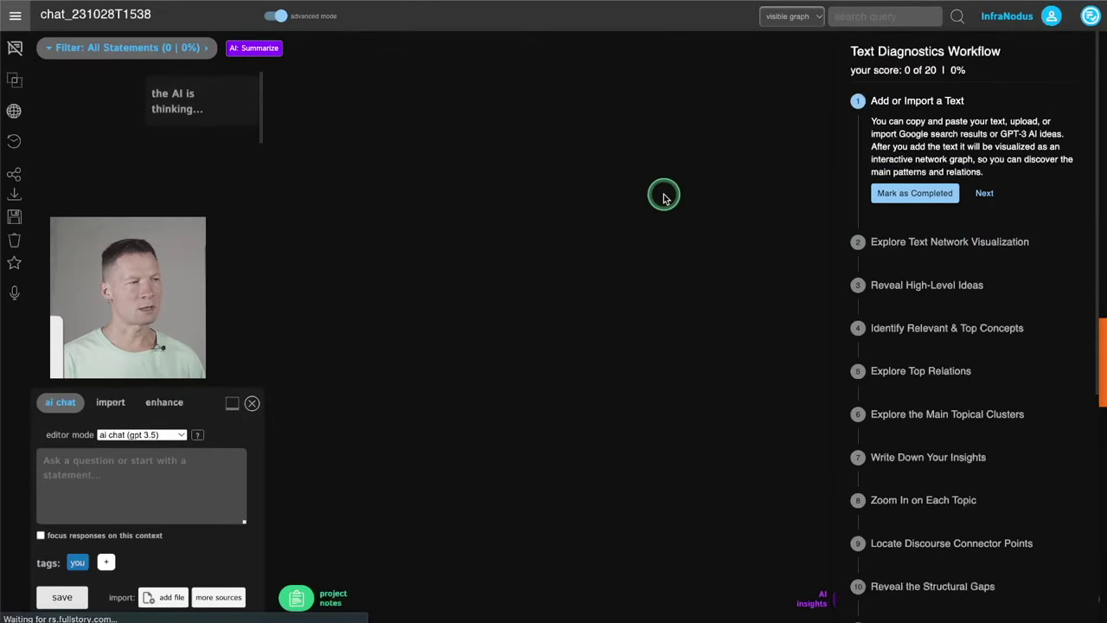
{"action": "left_click", "coordinate": [144, 436]}
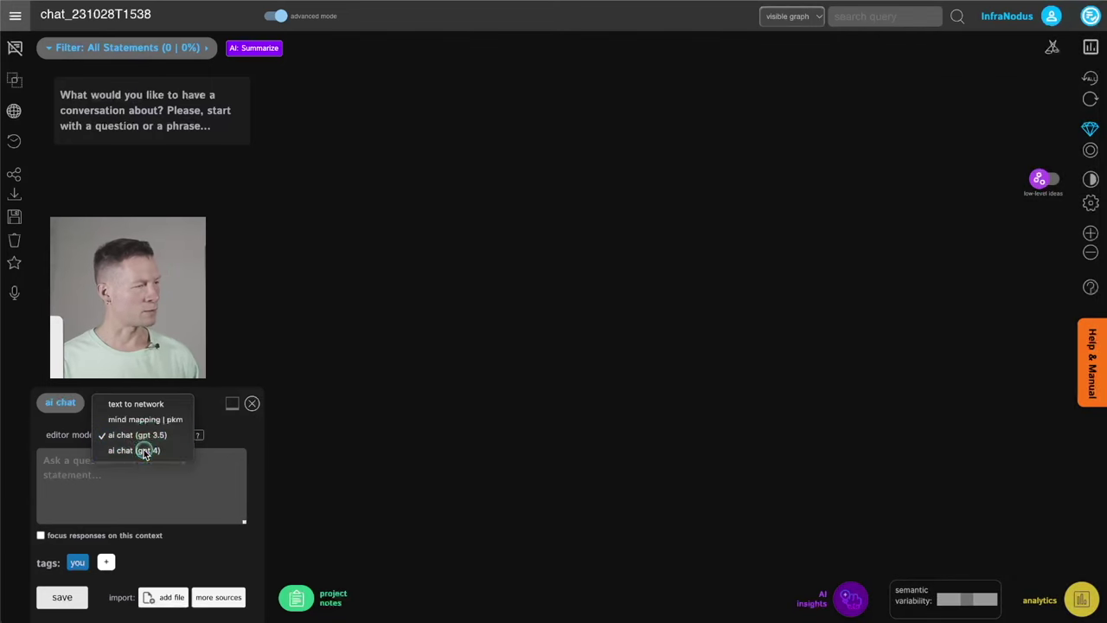
{"action": "left_click", "coordinate": [145, 452]}
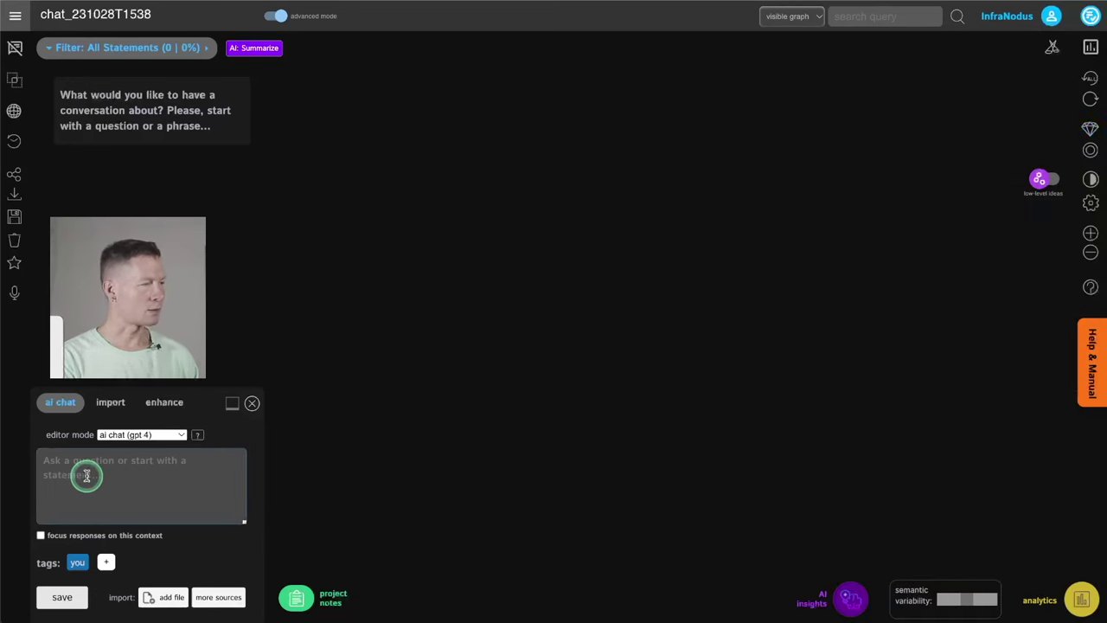
{"action": "type", "text": "Wearable sensors"}
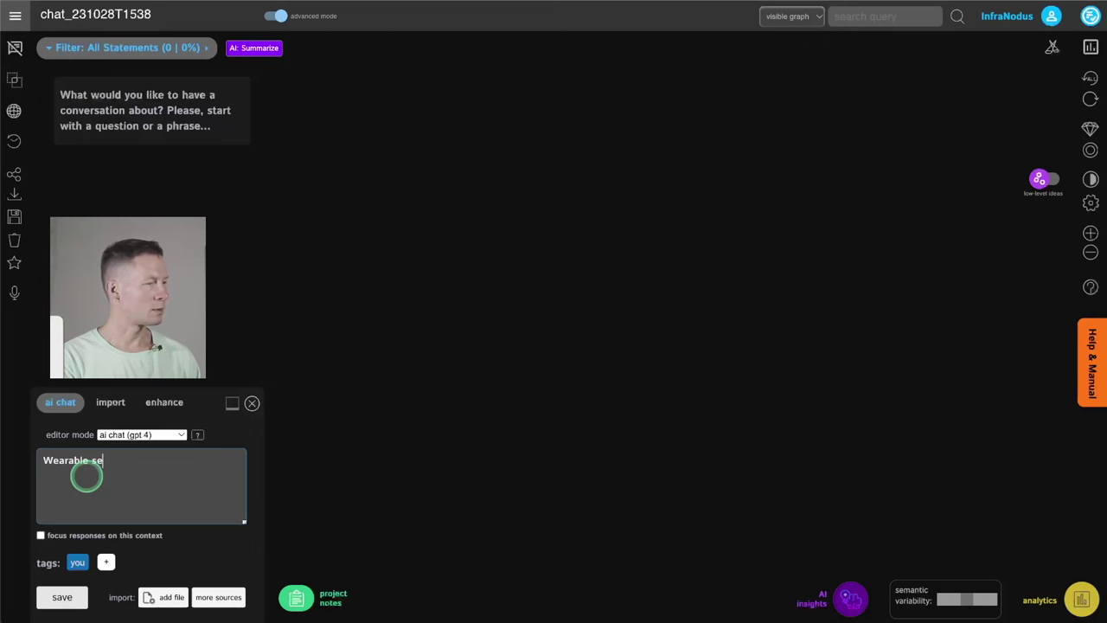
Send 'Wearable sensors' to GPT-4 and fit the resulting two-cluster graph into view.
{"action": "left_click", "coordinate": [61, 597]}
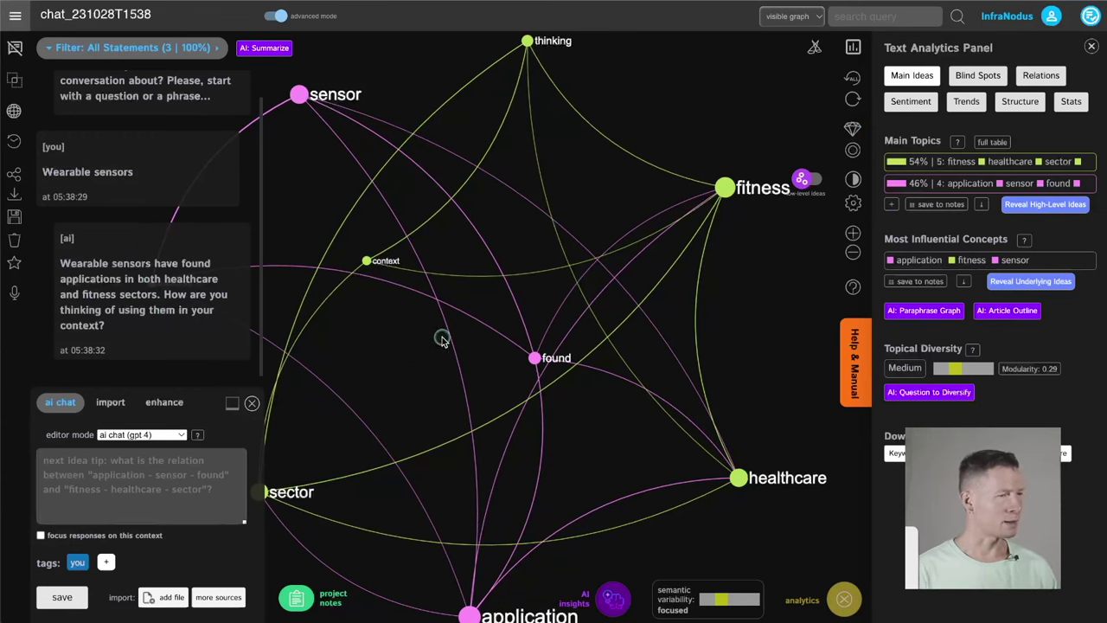
{"action": "left_click_drag", "start_coordinate": [444, 353], "coordinate": [487, 337]}
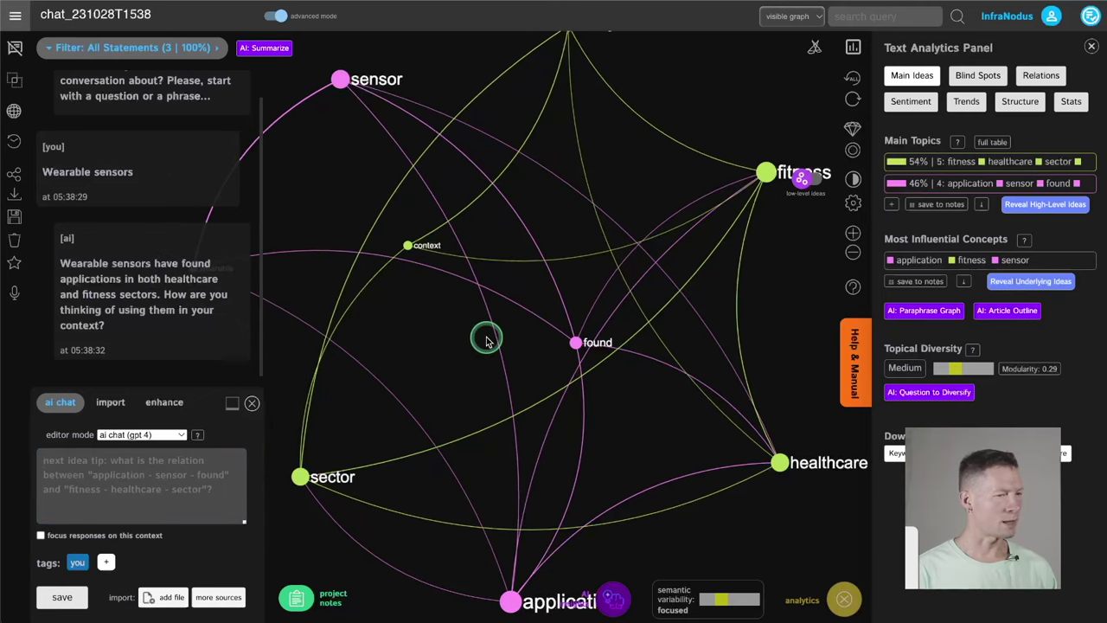
{"action": "right_click", "coordinate": [487, 337]}
{"action": "left_click", "coordinate": [467, 307]}
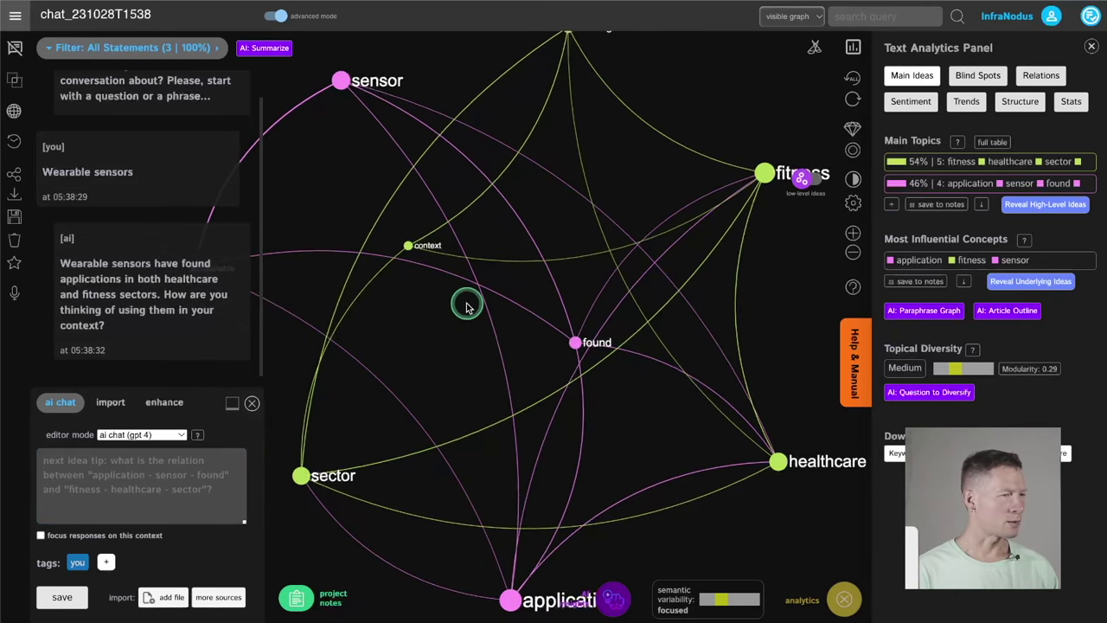
{"action": "scroll", "coordinate": [467, 307], "scroll_direction": "down", "scroll_amount": 3}
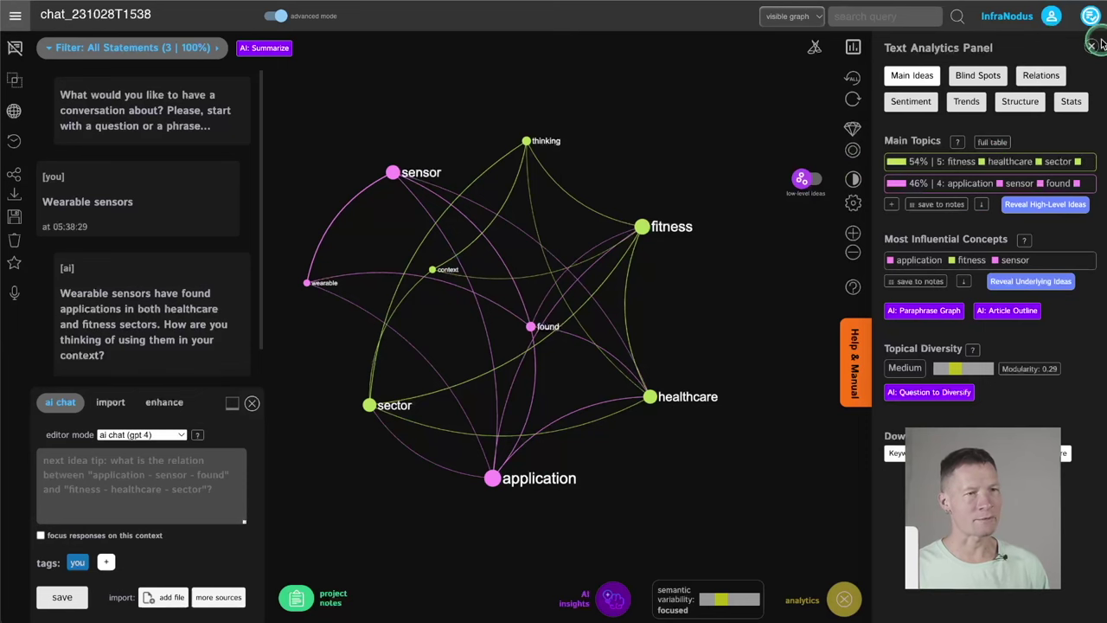
Send 'Healthcare', then 'Yes, tell me more about the heart rate monitoring' to the GPT-4 chat.
{"action": "left_click", "coordinate": [1092, 49]}
{"action": "left_click", "coordinate": [1091, 48]}
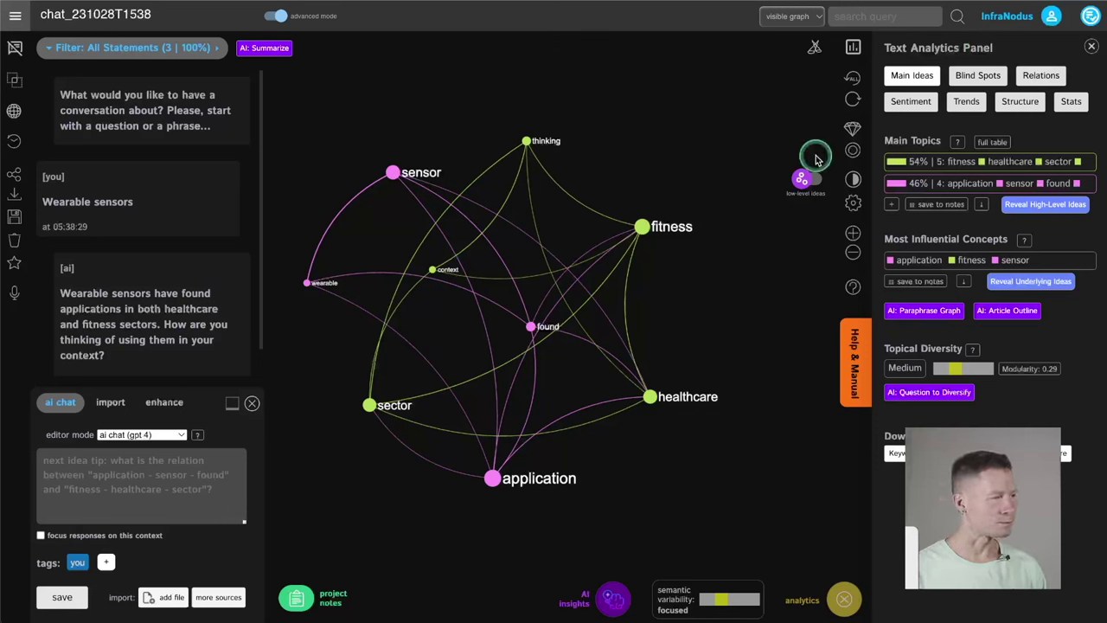
{"action": "left_click", "coordinate": [124, 471]}
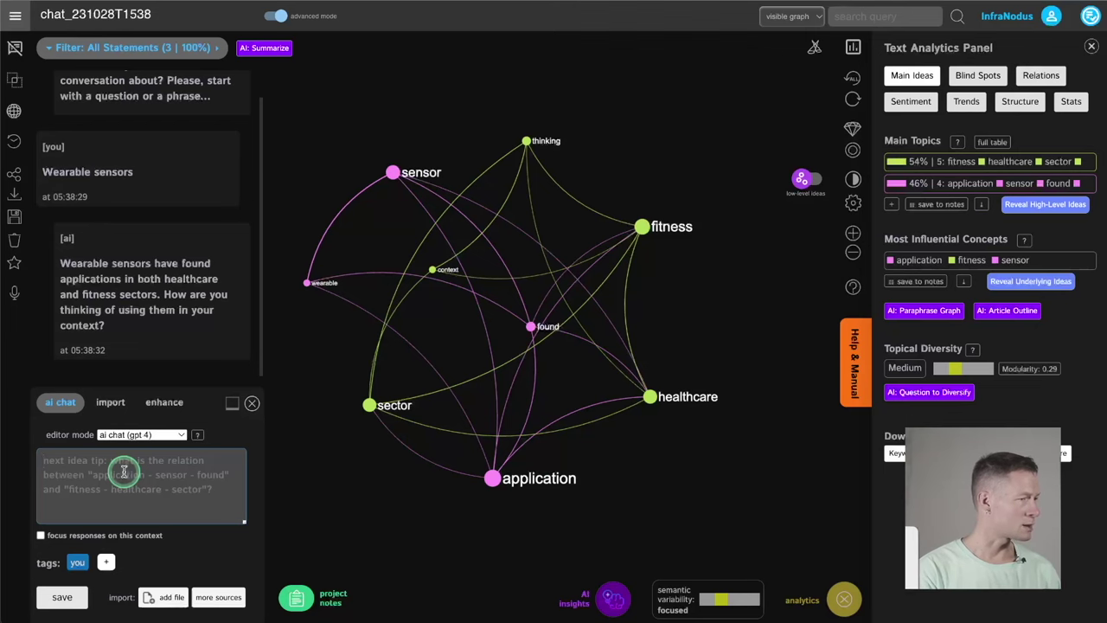
{"action": "type", "text": "Healthcare"}
{"action": "key", "text": "Return"}
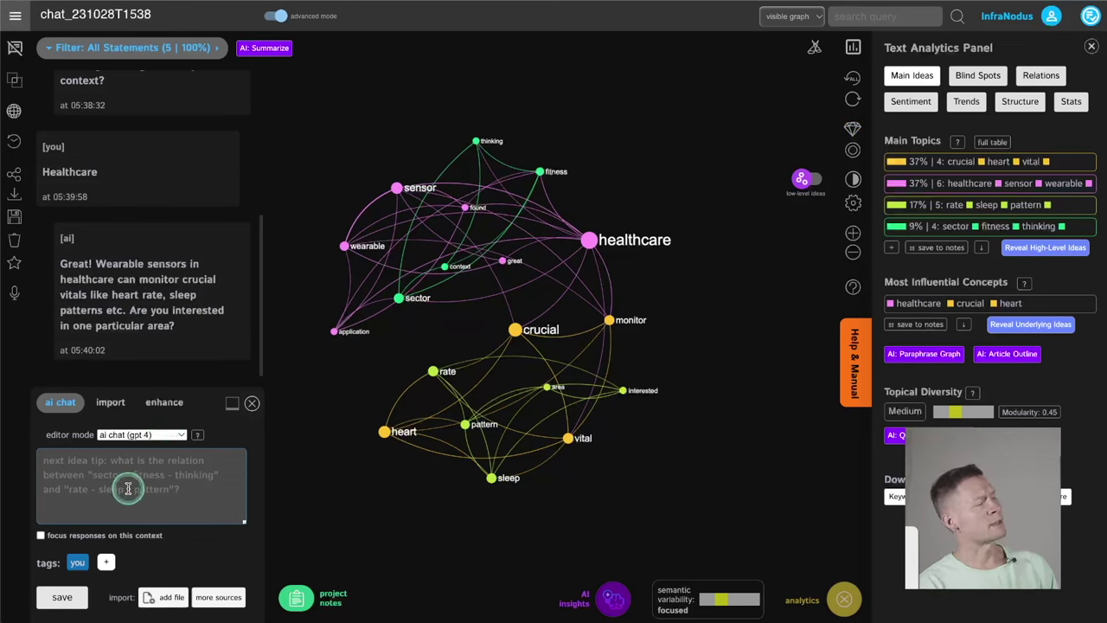
{"action": "type", "text": "Yes, "}
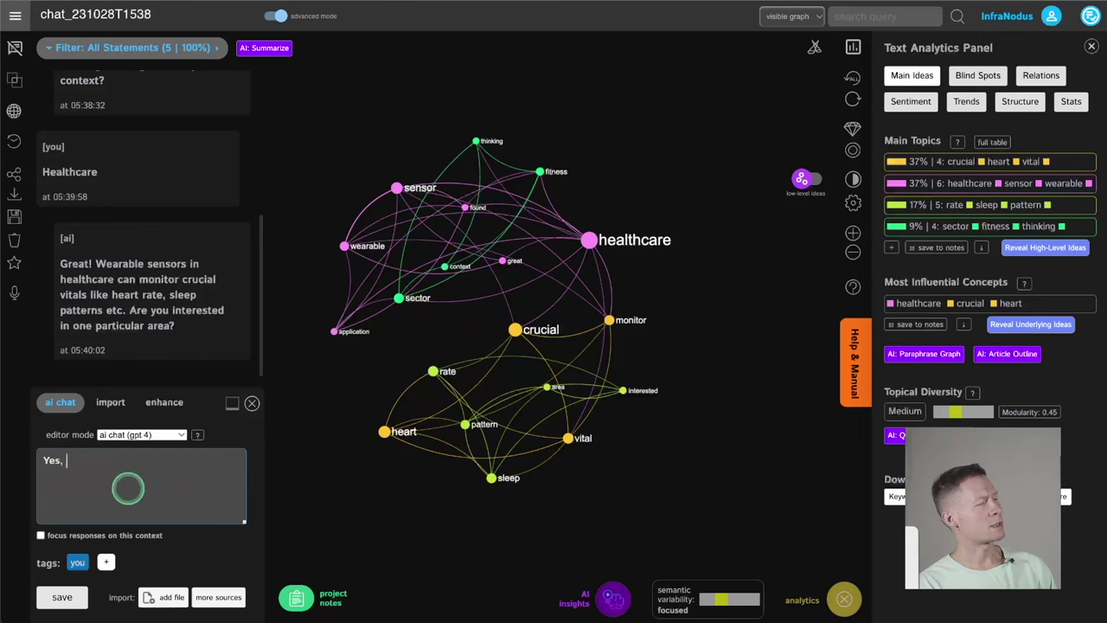
{"action": "type", "text": "tell me more about the he"}
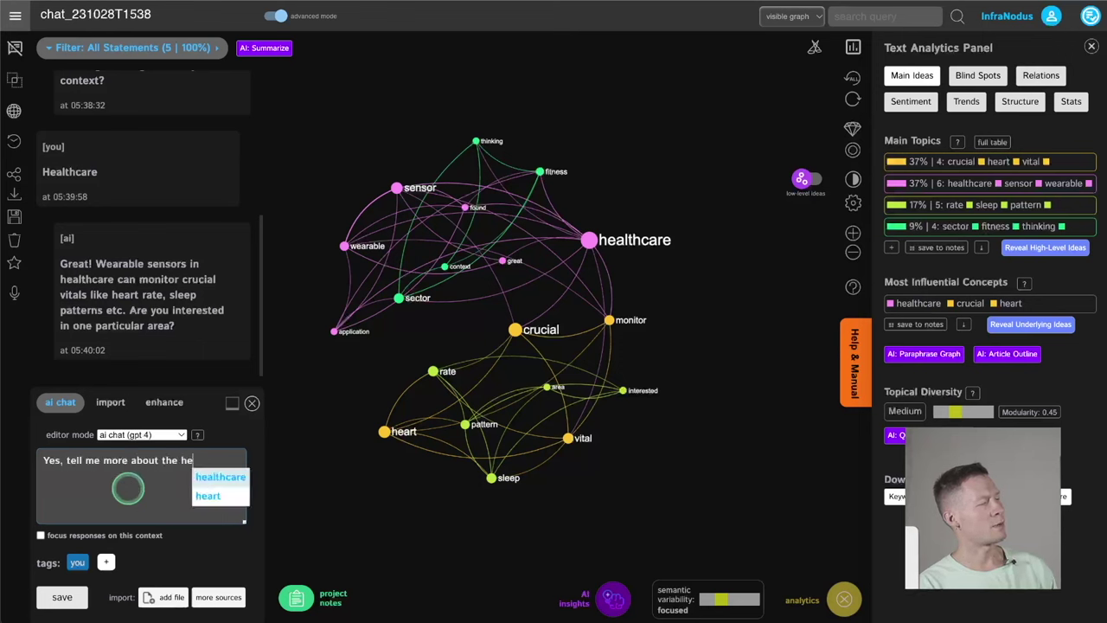
{"action": "type", "text": "art rate monitor"}
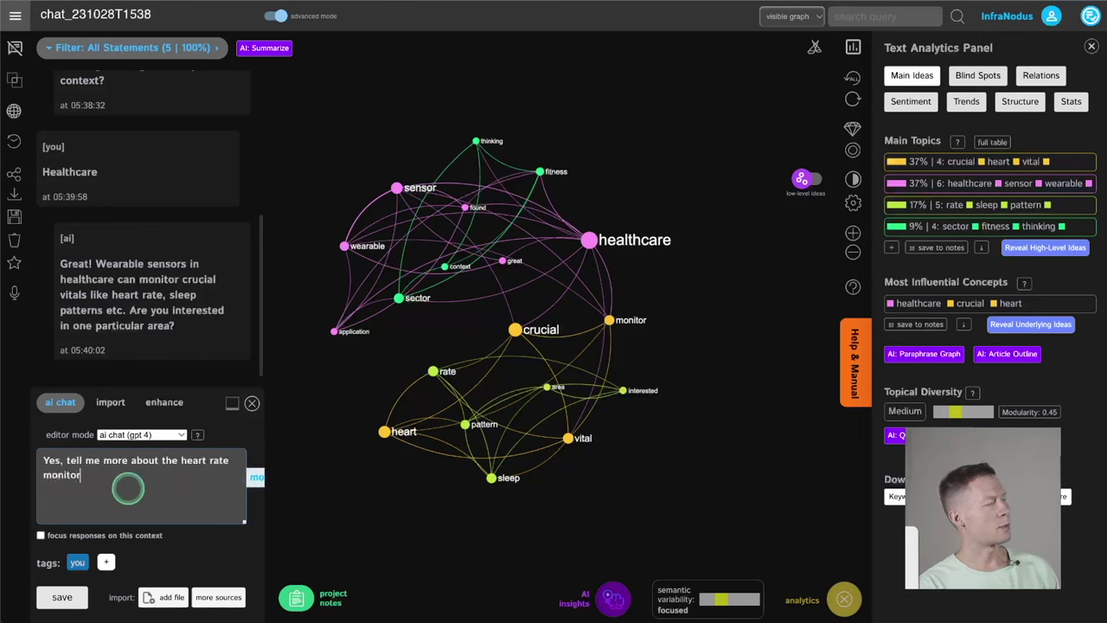
{"action": "type", "text": "ing"}
{"action": "key", "text": "Return"}
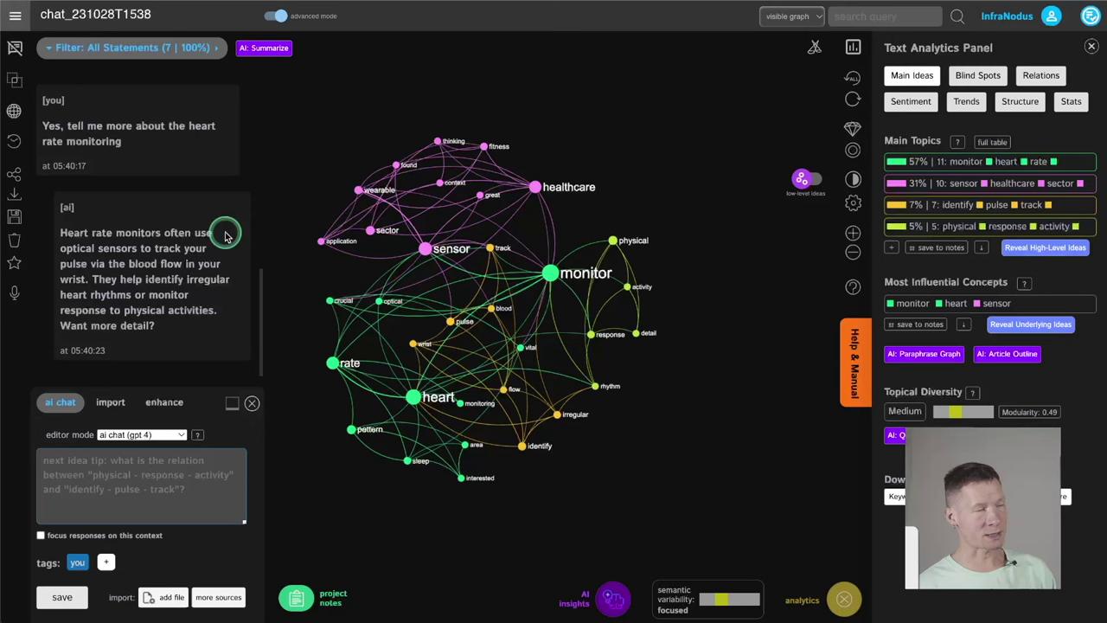
{"action": "scroll", "coordinate": [167, 230], "scroll_direction": "up", "scroll_amount": 5}
{"action": "scroll", "coordinate": [174, 234], "scroll_direction": "down", "scroll_amount": 5}
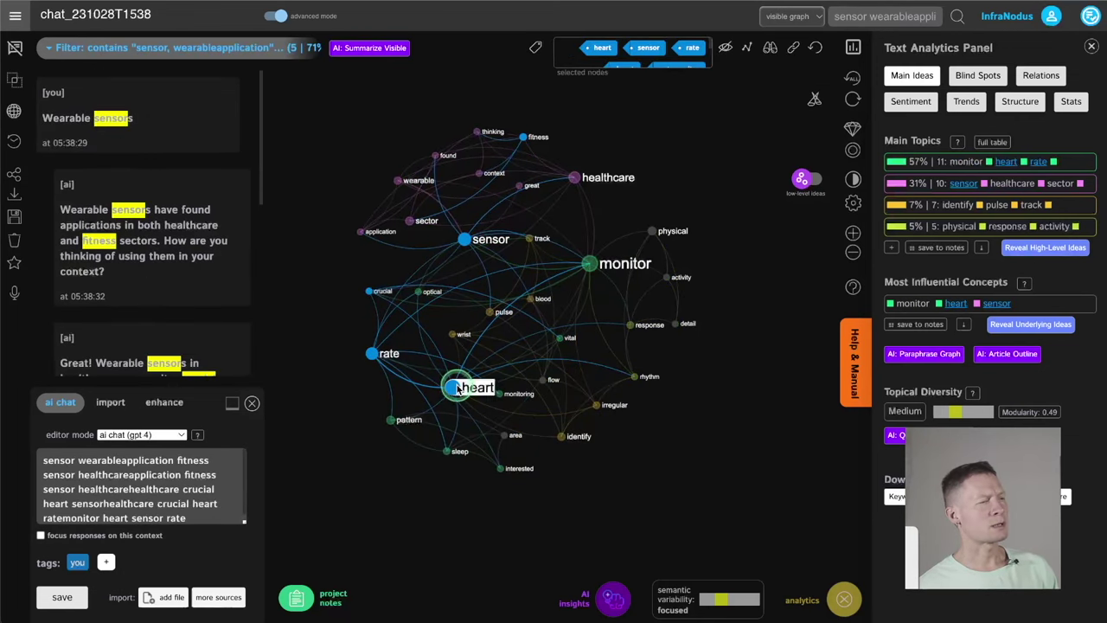
{"action": "left_click", "coordinate": [814, 49]}
{"action": "scroll", "coordinate": [161, 306], "scroll_direction": "down", "scroll_amount": 5}
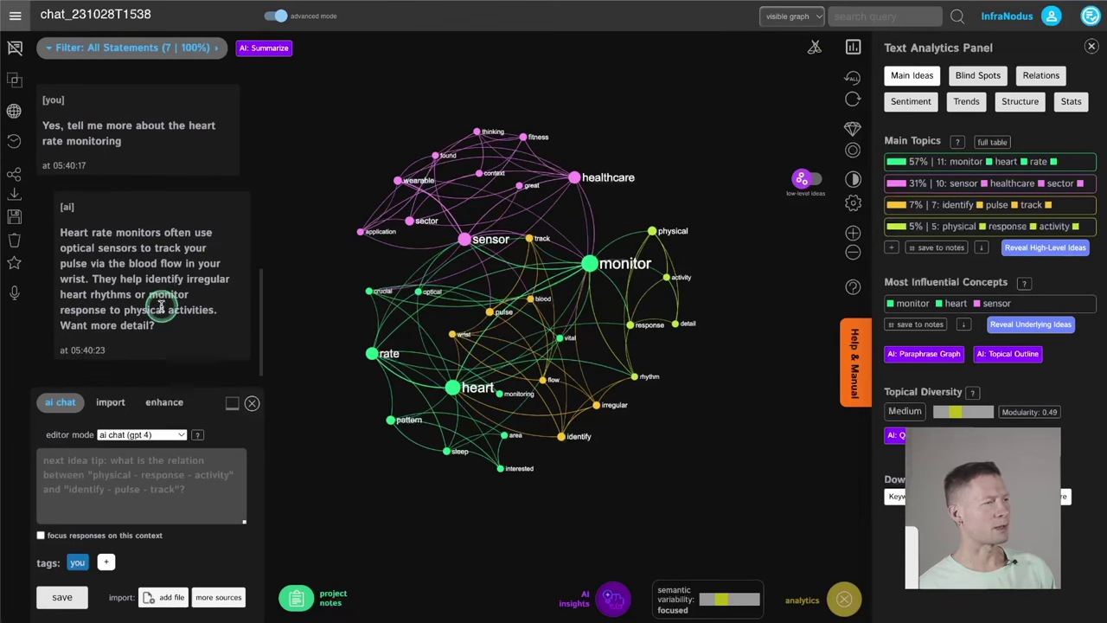
Ask 'Yes, tell me more about how they monitor the response to physical activities', then reply 'Yes'.
{"action": "left_click", "coordinate": [117, 461]}
{"action": "type", "text": "Yes, tell me more about how"}
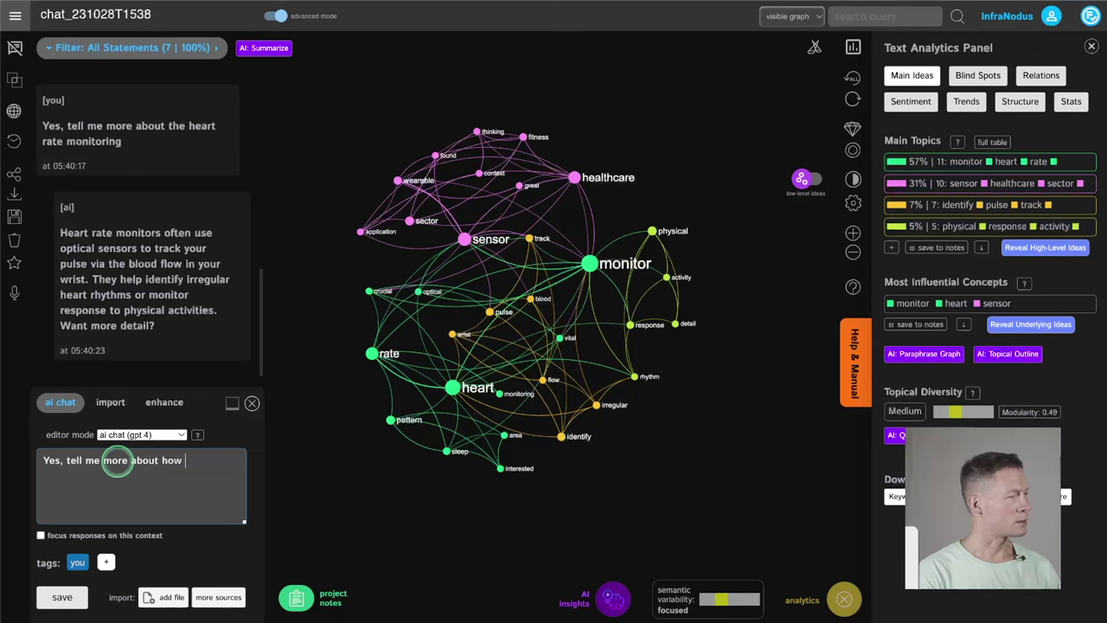
{"action": "type", "text": " they monitor "}
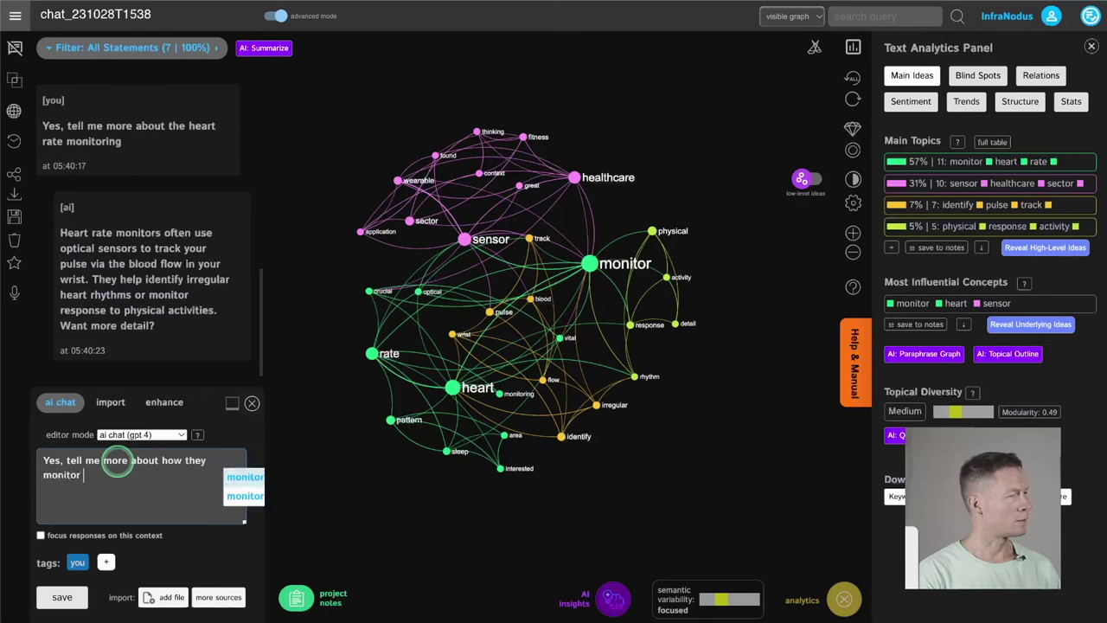
{"action": "type", "text": "the response"}
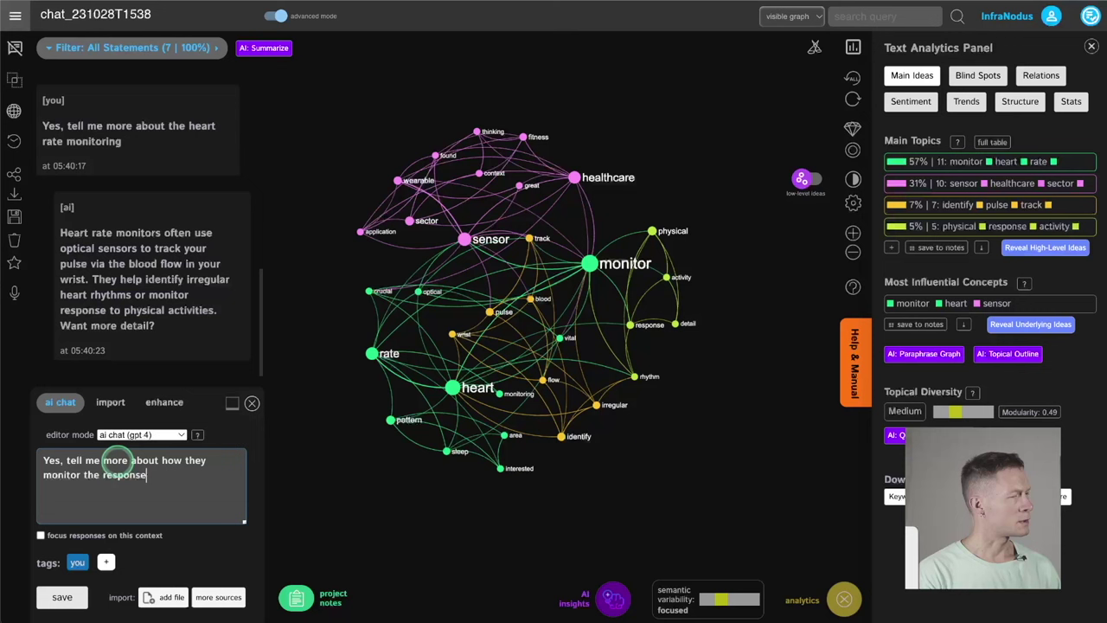
{"action": "type", "text": " to phy"}
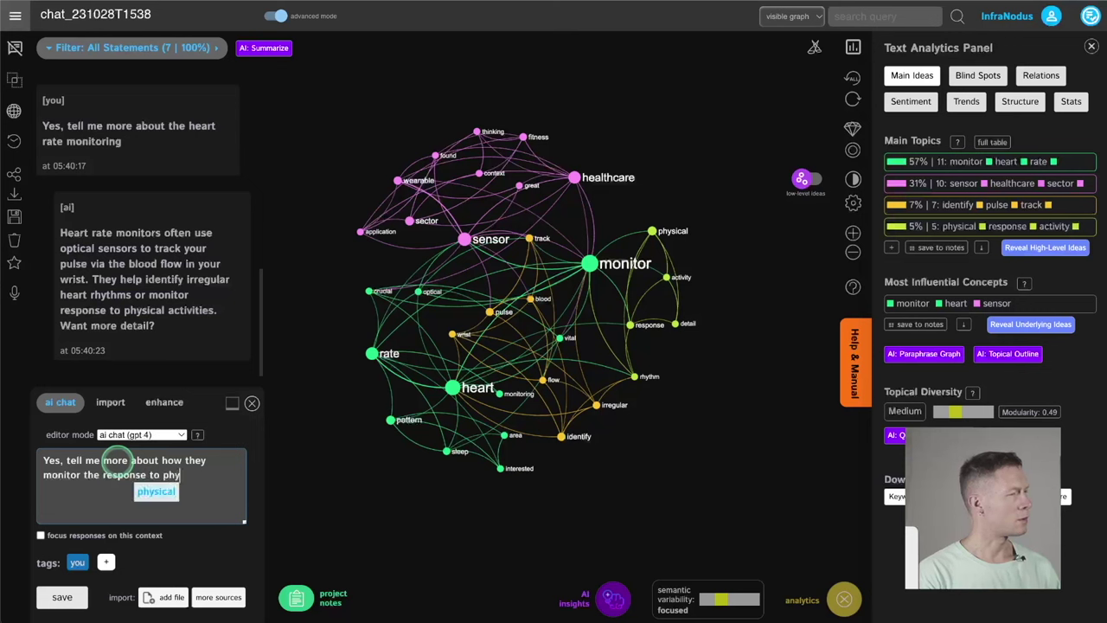
{"action": "type", "text": "sical acti"}
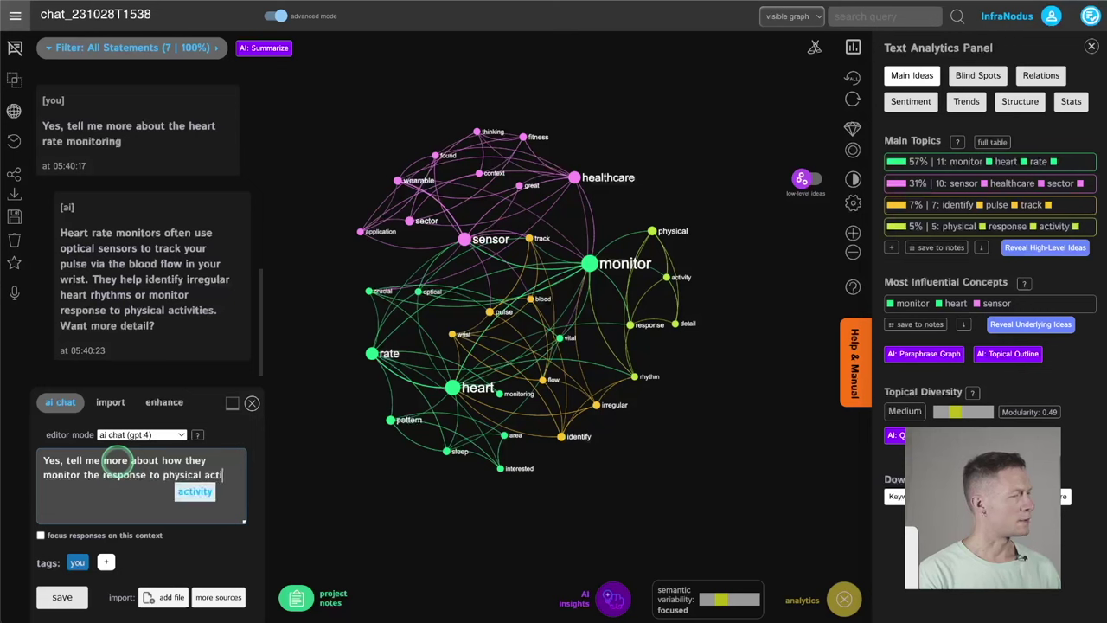
{"action": "type", "text": "vities"}
{"action": "key", "text": "Return"}
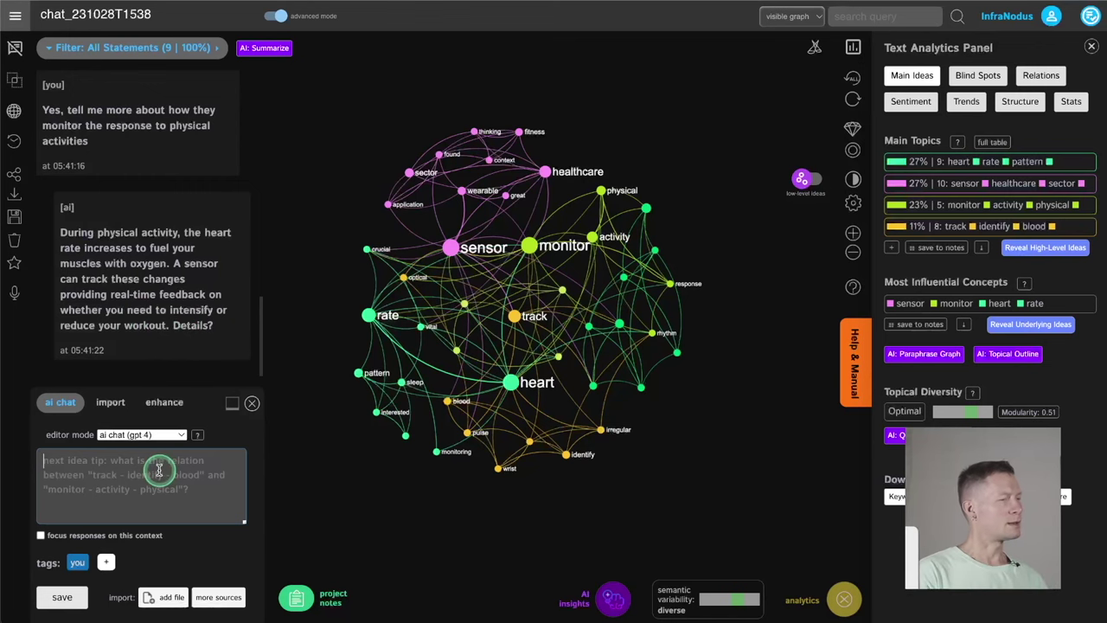
{"action": "type", "text": "Yes"}
{"action": "key", "text": "Return"}
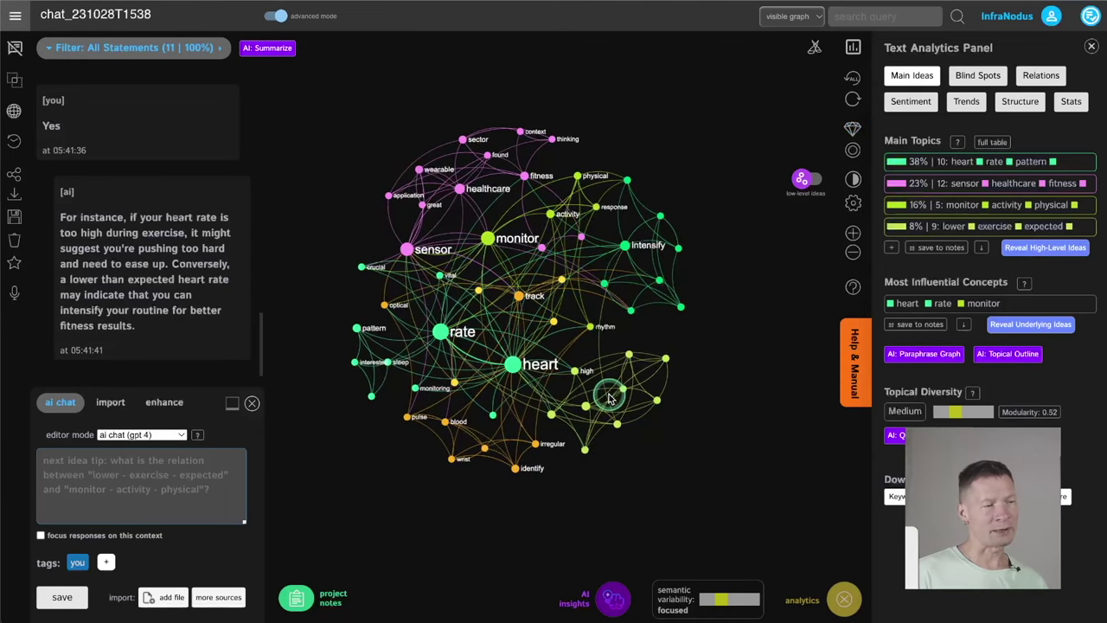
{"action": "scroll", "coordinate": [608, 396], "scroll_direction": "up", "scroll_amount": 3}
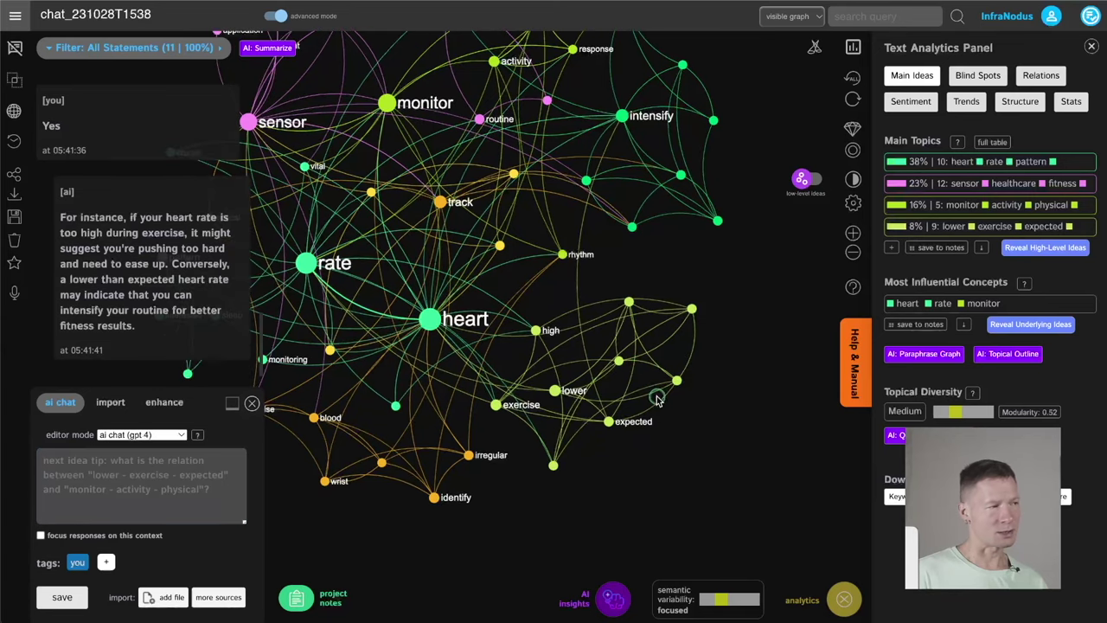
{"action": "left_click", "coordinate": [141, 264]}
{"action": "left_click", "coordinate": [141, 264]}
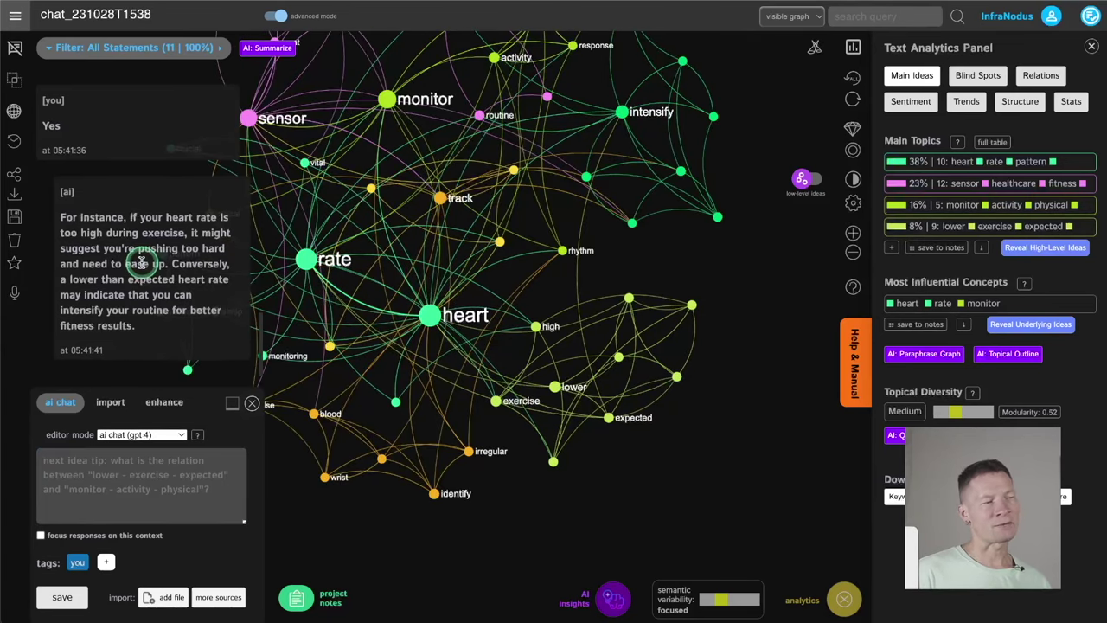
{"action": "left_click", "coordinate": [141, 264]}
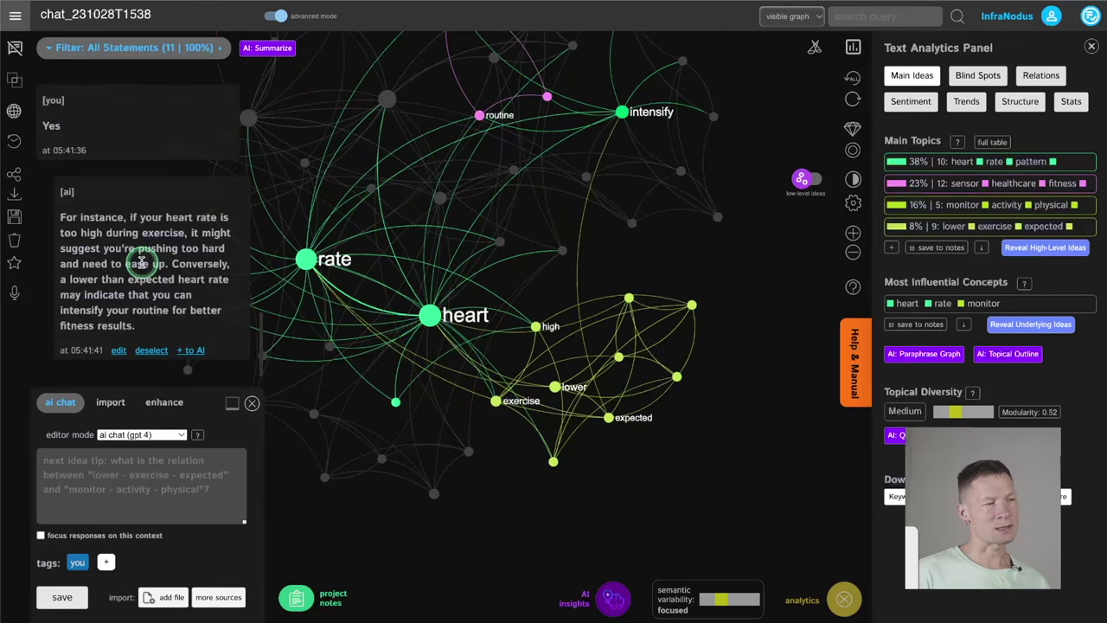
{"action": "left_click", "coordinate": [141, 264]}
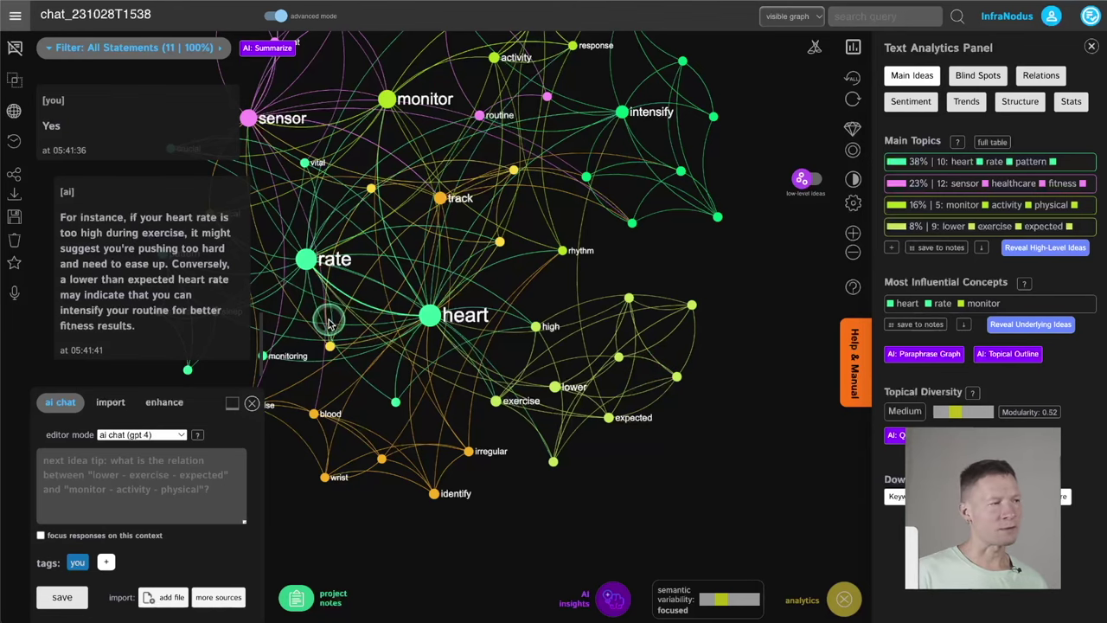
{"action": "left_click", "coordinate": [125, 233]}
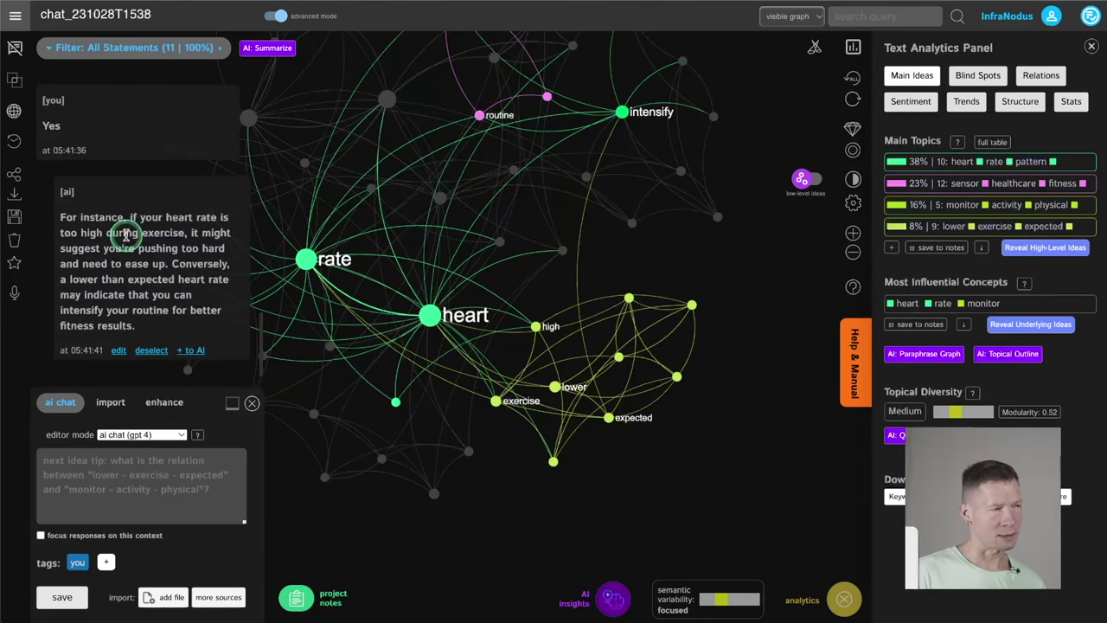
{"action": "left_click", "coordinate": [126, 233]}
{"action": "scroll", "coordinate": [696, 205], "scroll_direction": "up", "scroll_amount": 5}
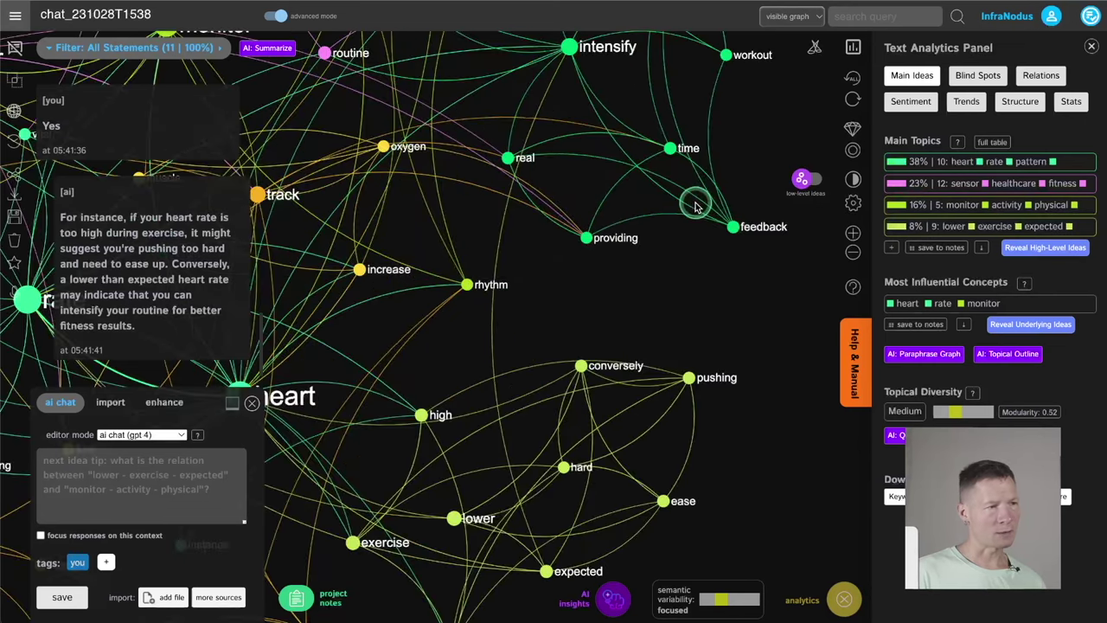
{"action": "scroll", "coordinate": [606, 411], "scroll_direction": "down", "scroll_amount": 5}
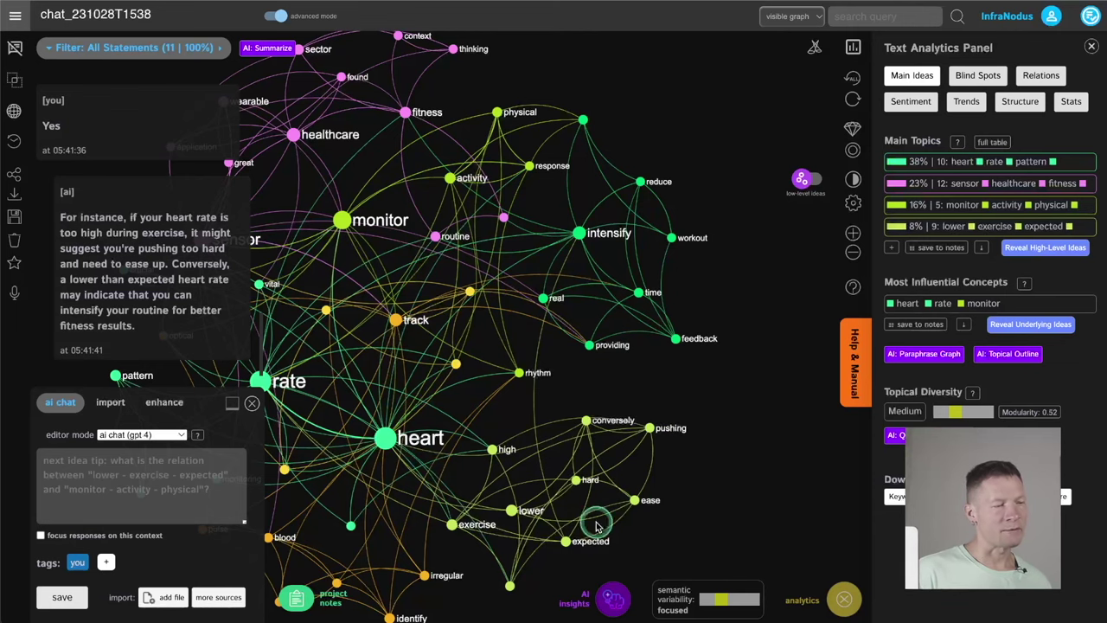
{"action": "left_click_drag", "start_coordinate": [580, 509], "coordinate": [616, 445]}
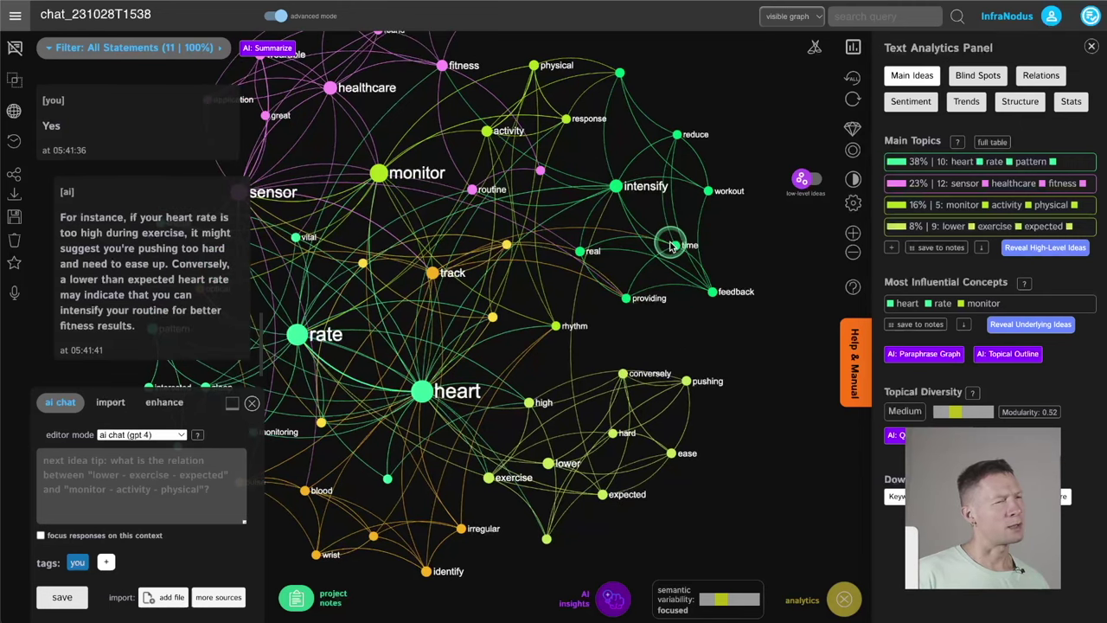
Try filtering the graph by intensify and time, then clear the concept filter.
{"action": "left_click", "coordinate": [634, 190]}
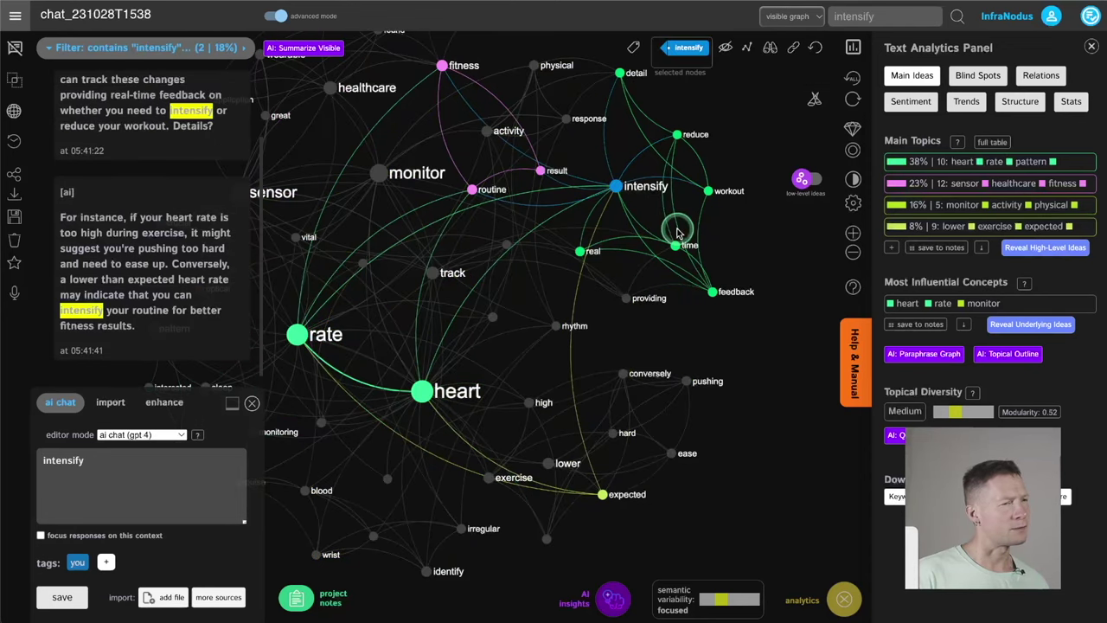
{"action": "left_click", "coordinate": [678, 245]}
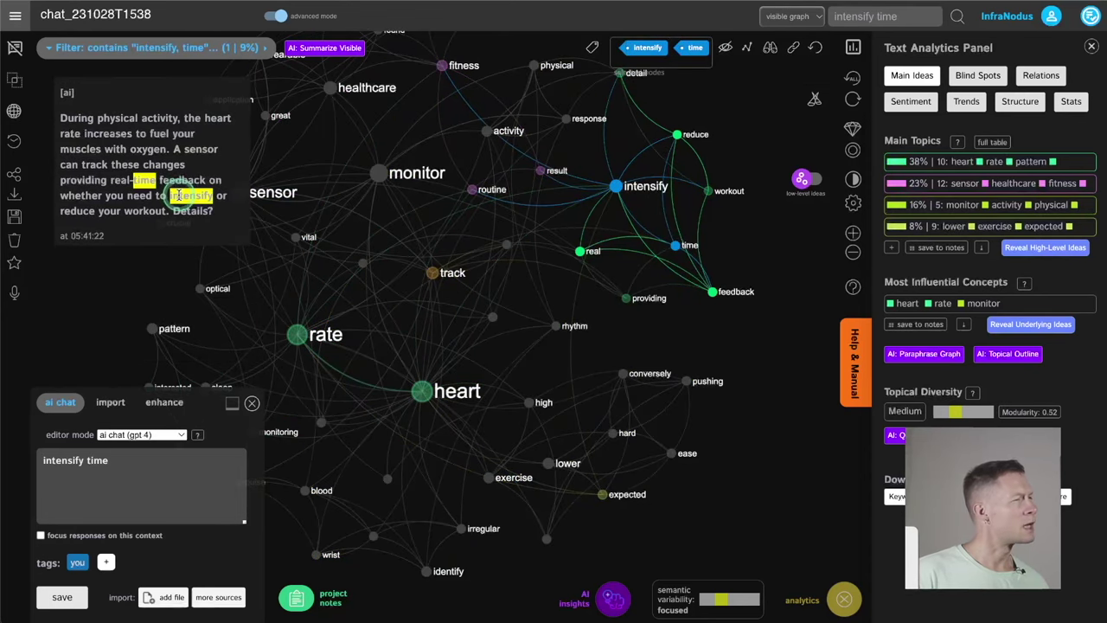
{"action": "left_click", "coordinate": [616, 191]}
{"action": "left_click", "coordinate": [675, 245]}
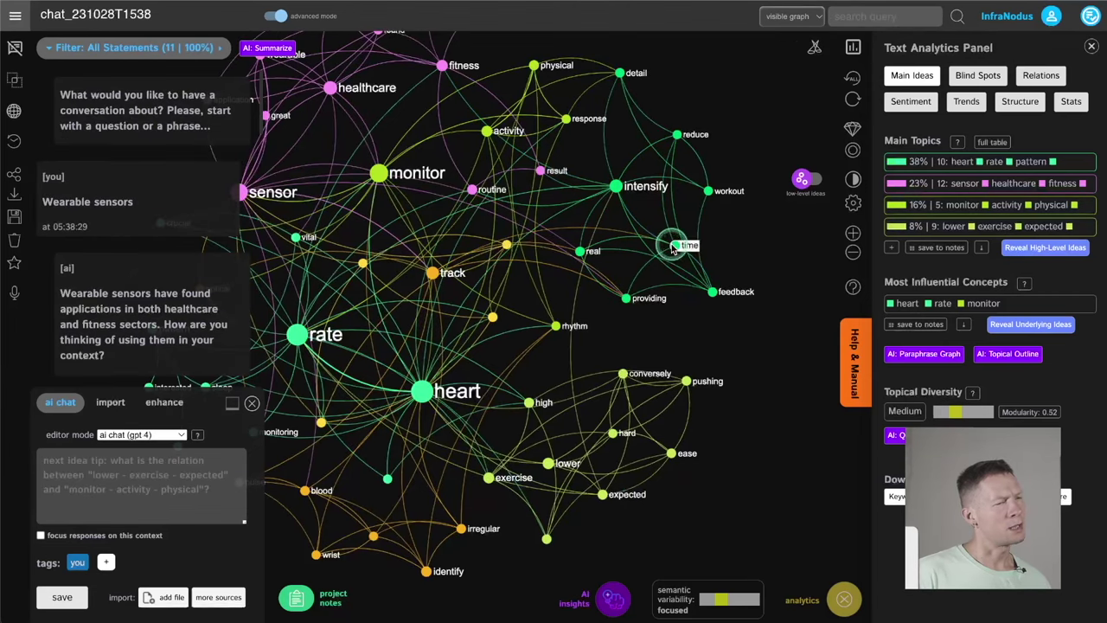
Filter to lower, rate, heart, intensify and workout and bring up AI content suggestions.
{"action": "left_click", "coordinate": [550, 464]}
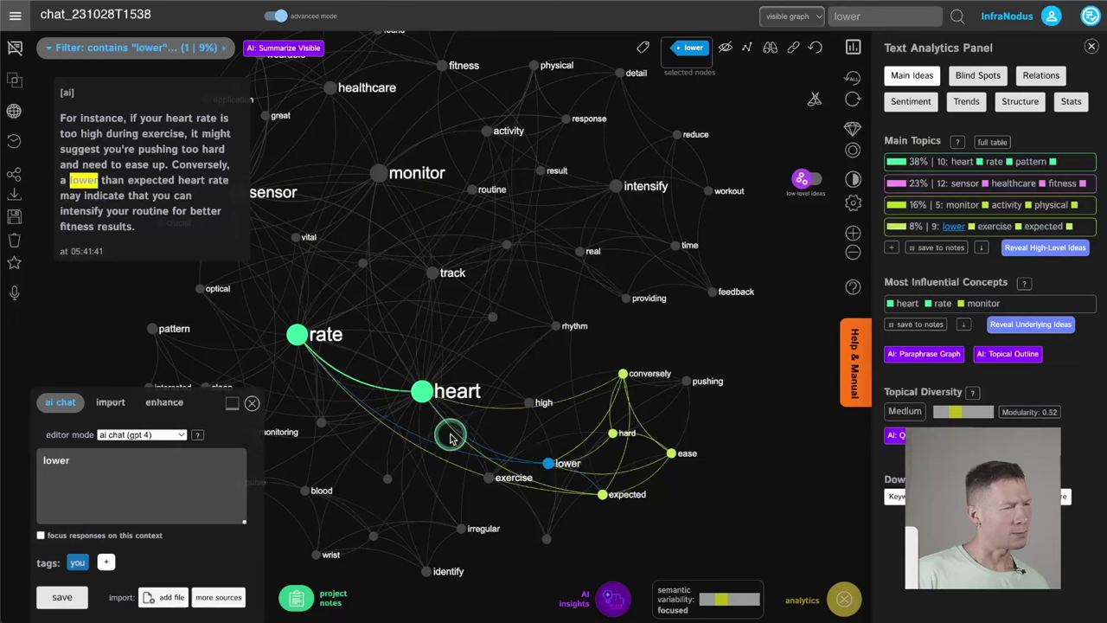
{"action": "left_click", "coordinate": [297, 335]}
{"action": "left_click", "coordinate": [423, 391]}
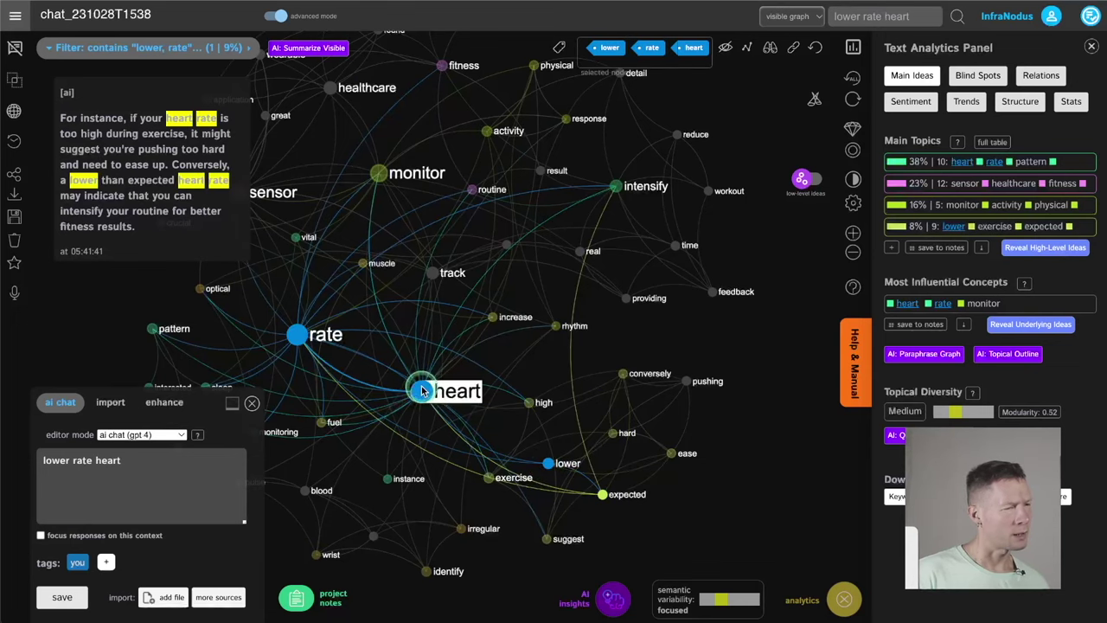
{"action": "left_click", "coordinate": [616, 188]}
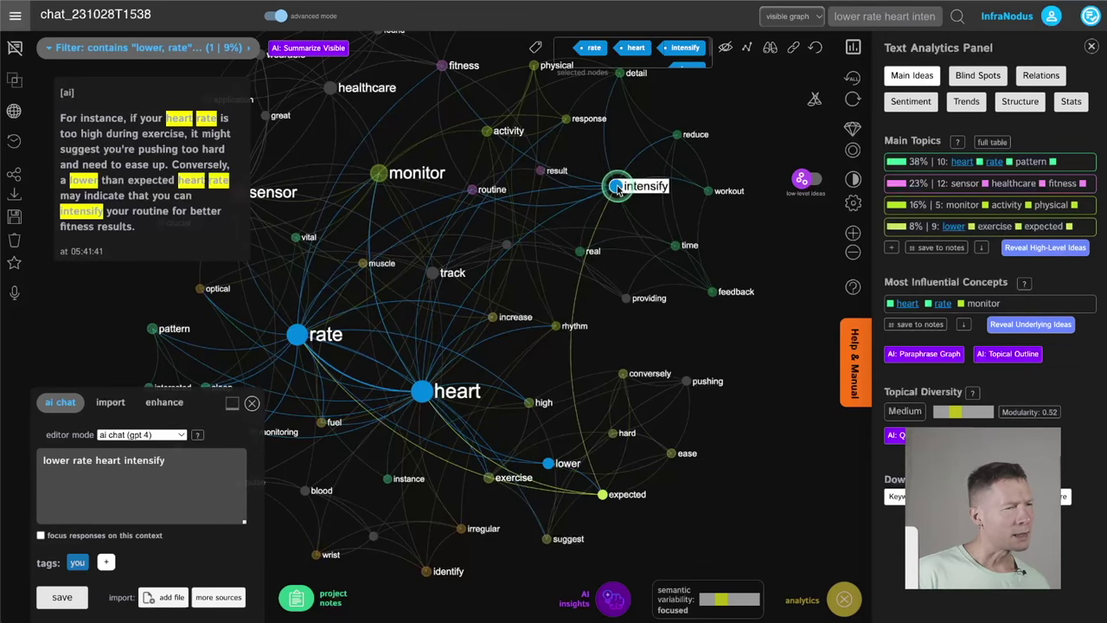
{"action": "left_click", "coordinate": [706, 192]}
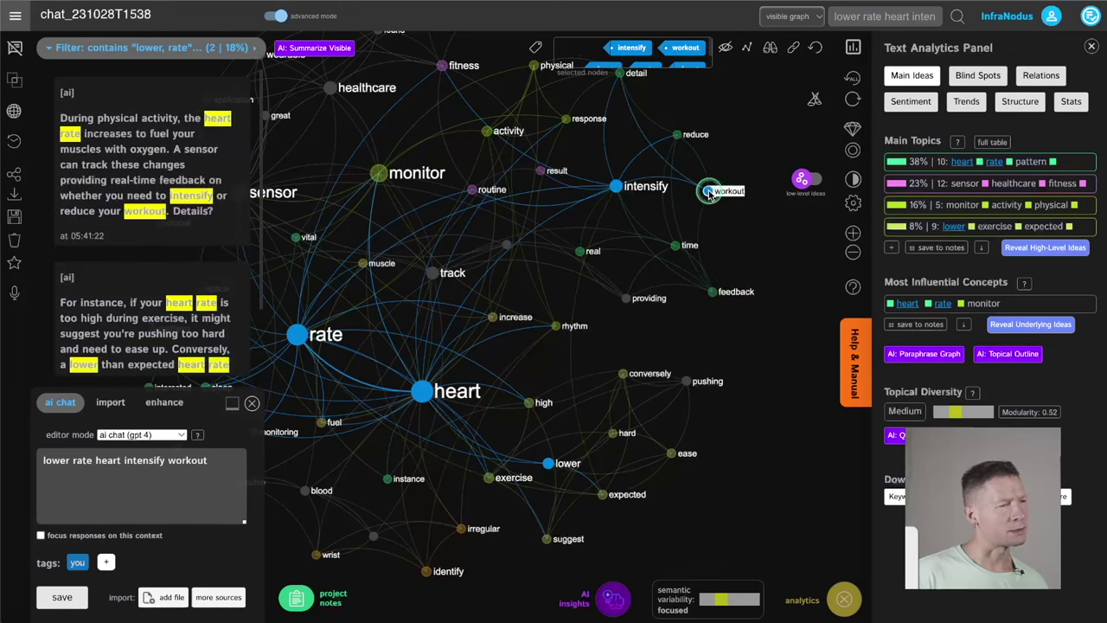
{"action": "left_click", "coordinate": [616, 599]}
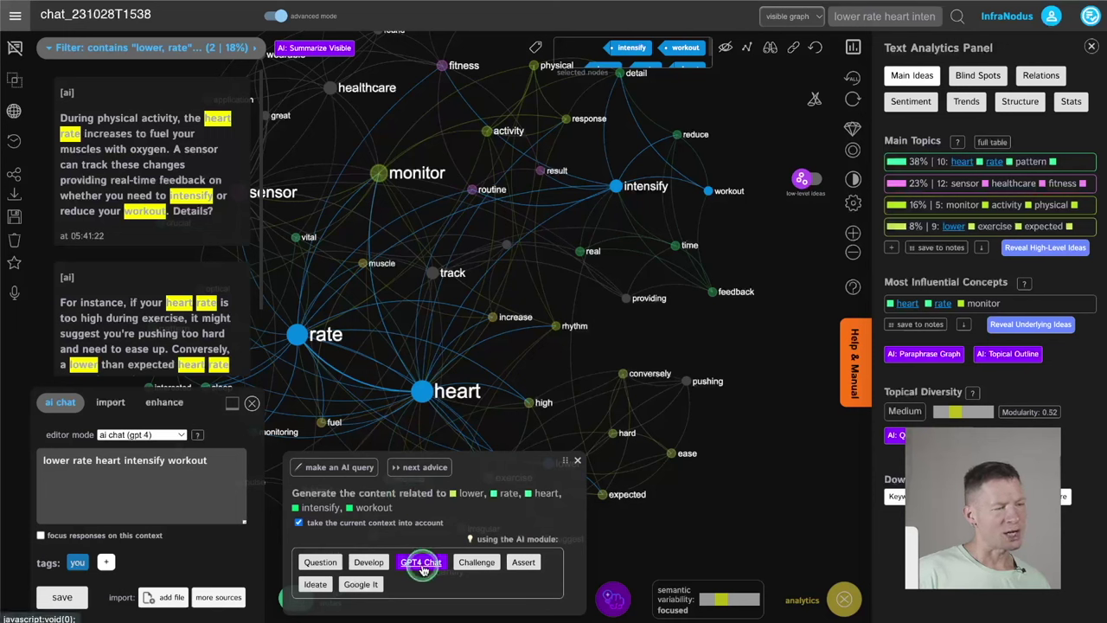
Generate a GPT-4 chat response for the five concepts with the current context unticked.
{"action": "left_click", "coordinate": [298, 523]}
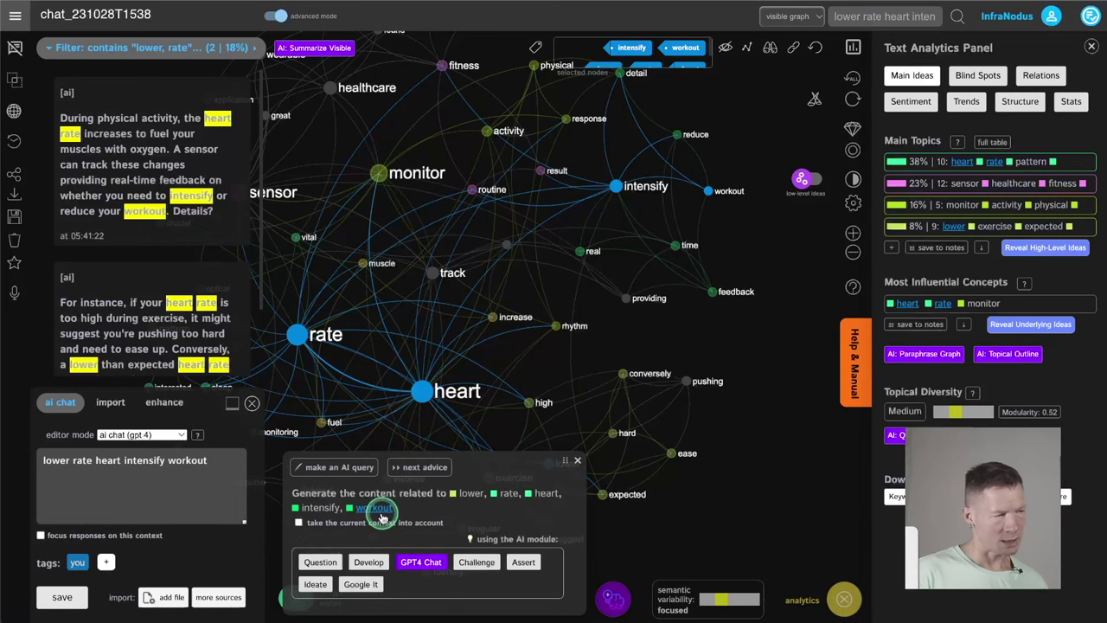
{"action": "left_click", "coordinate": [423, 562]}
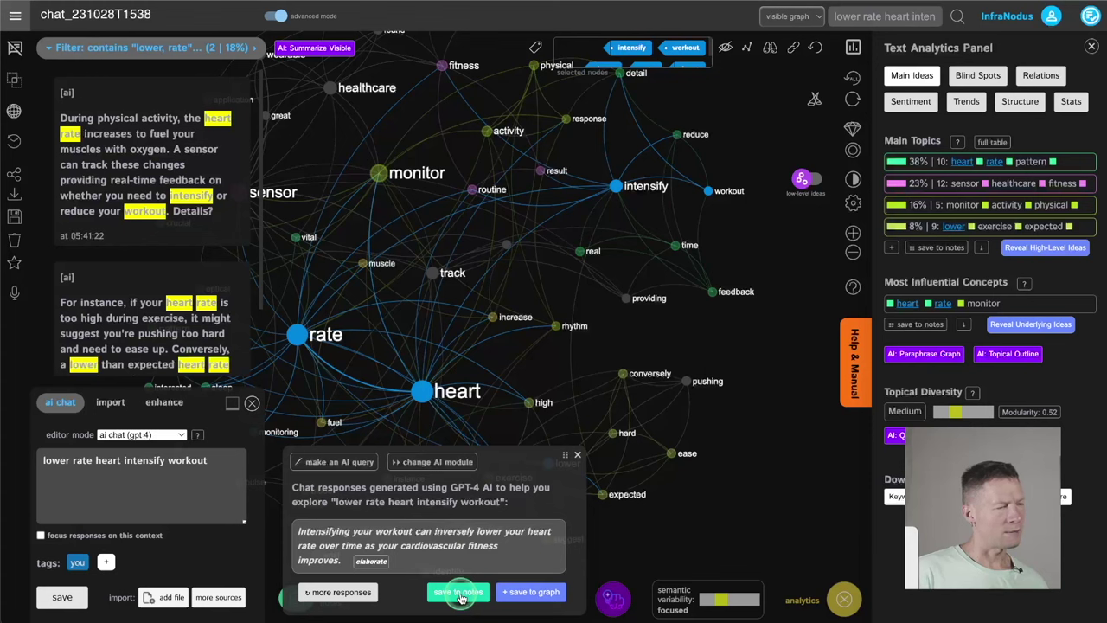
Save the GPT-4 answer to project notes, close them, and send the five-concept query to the chat.
{"action": "left_click", "coordinate": [458, 594]}
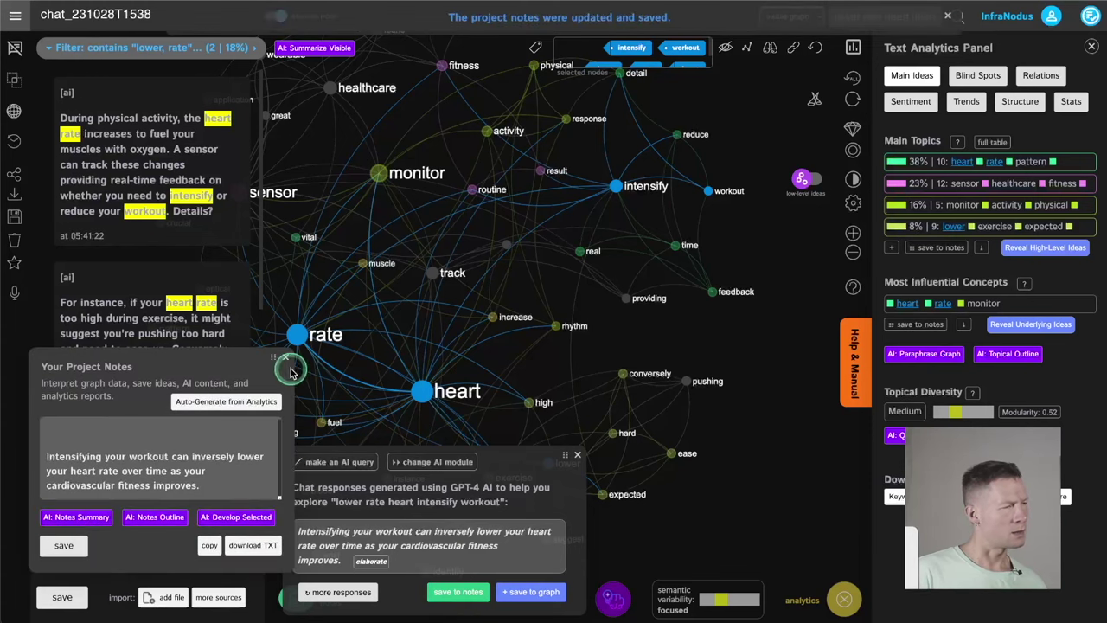
{"action": "left_click", "coordinate": [287, 360]}
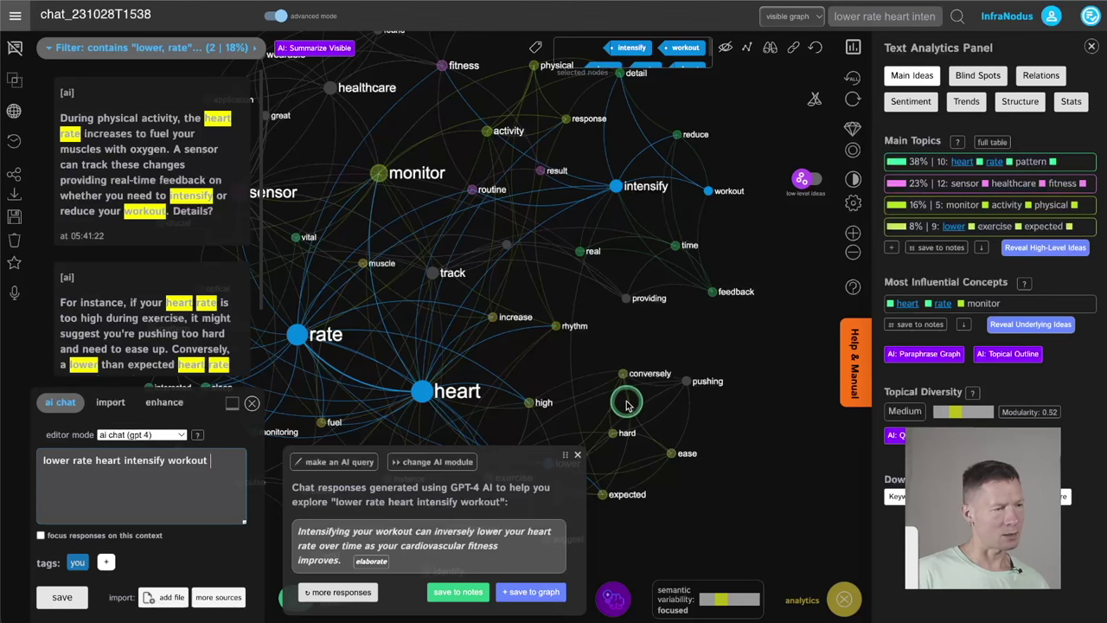
{"action": "left_click", "coordinate": [63, 597]}
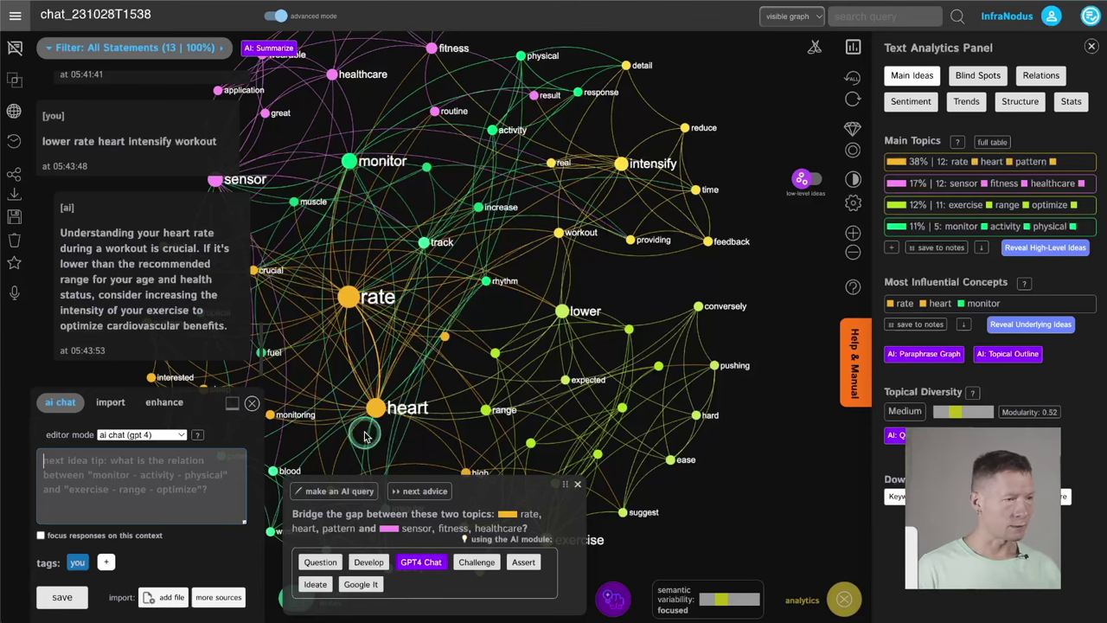
Close the 'Bridge the gap' suggestion and filter the graph to the sensor concept (5 statements).
{"action": "left_click_drag", "start_coordinate": [657, 292], "coordinate": [707, 316]}
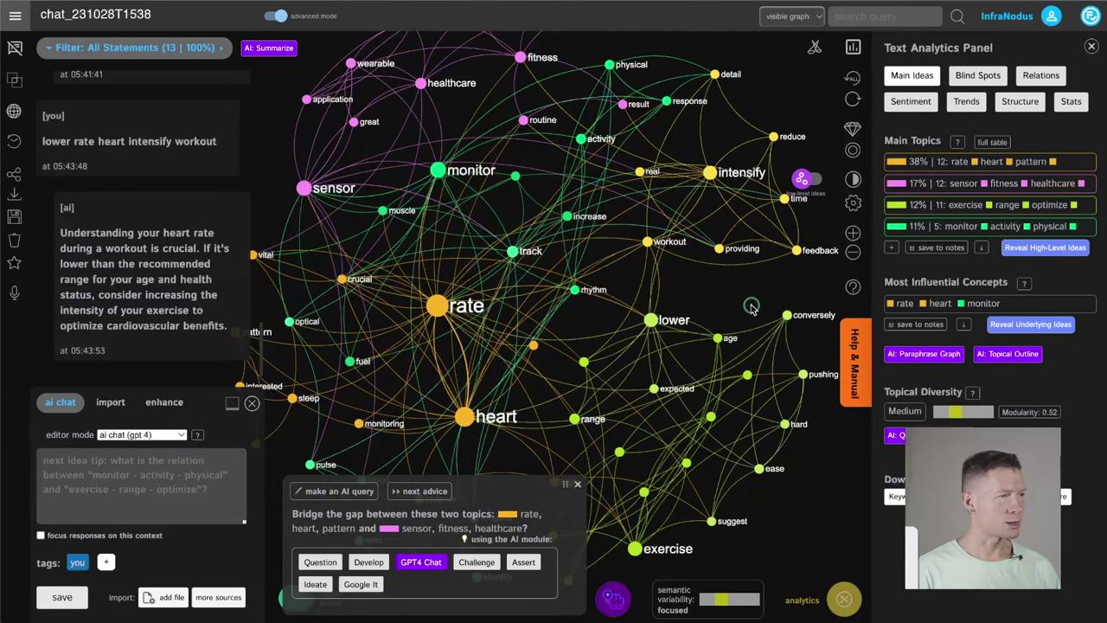
{"action": "left_click", "coordinate": [577, 483]}
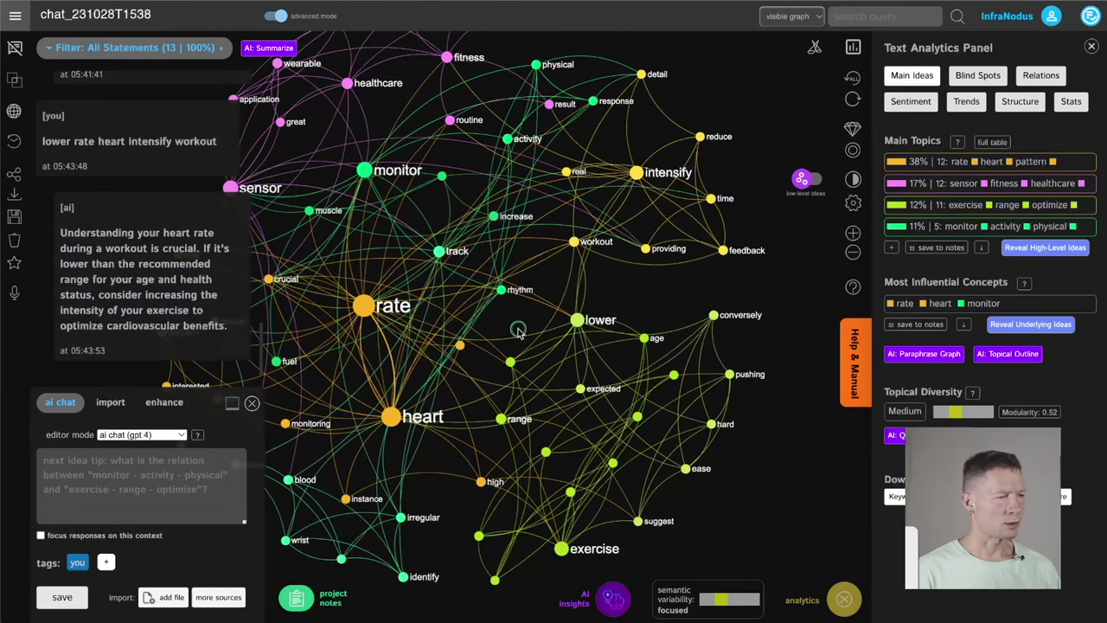
{"action": "left_click_drag", "start_coordinate": [662, 309], "coordinate": [686, 326]}
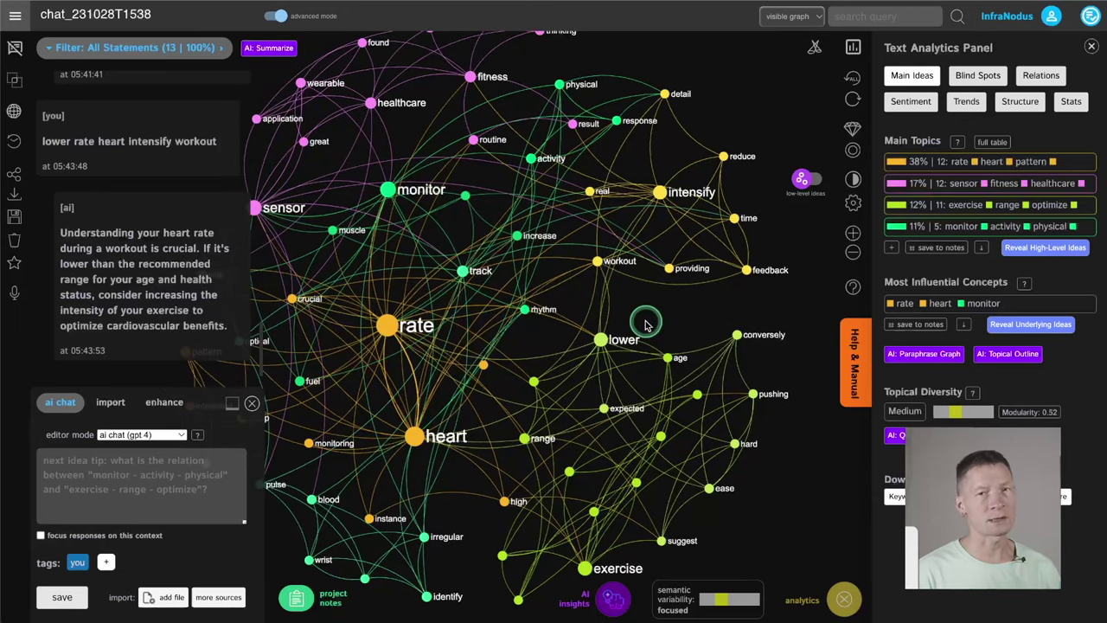
{"action": "left_click_drag", "start_coordinate": [657, 316], "coordinate": [706, 308]}
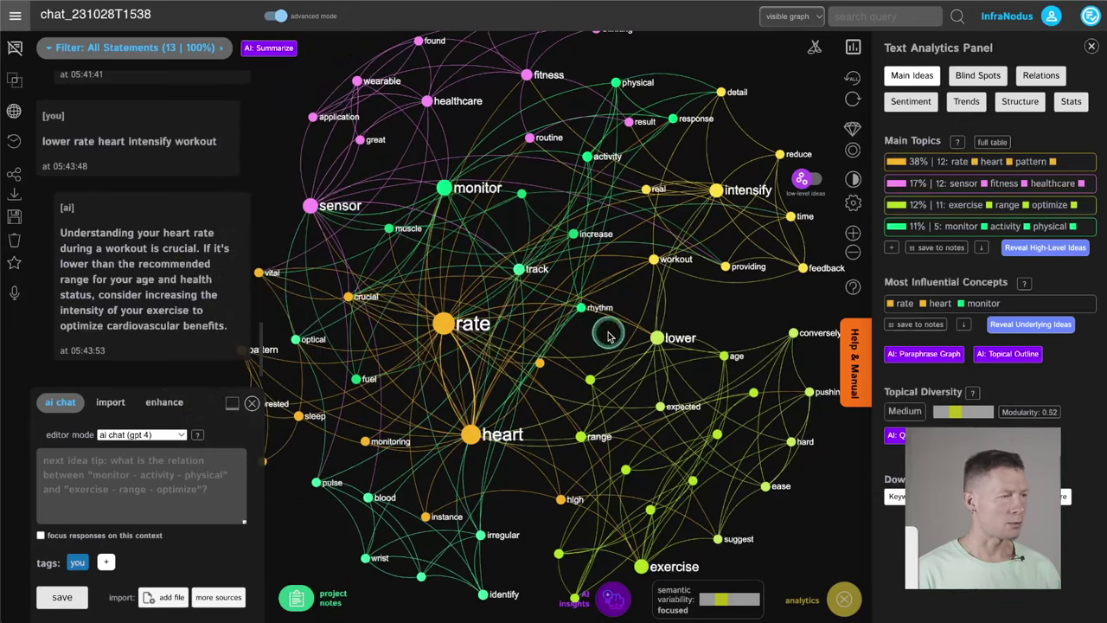
{"action": "left_click_drag", "start_coordinate": [413, 245], "coordinate": [459, 303]}
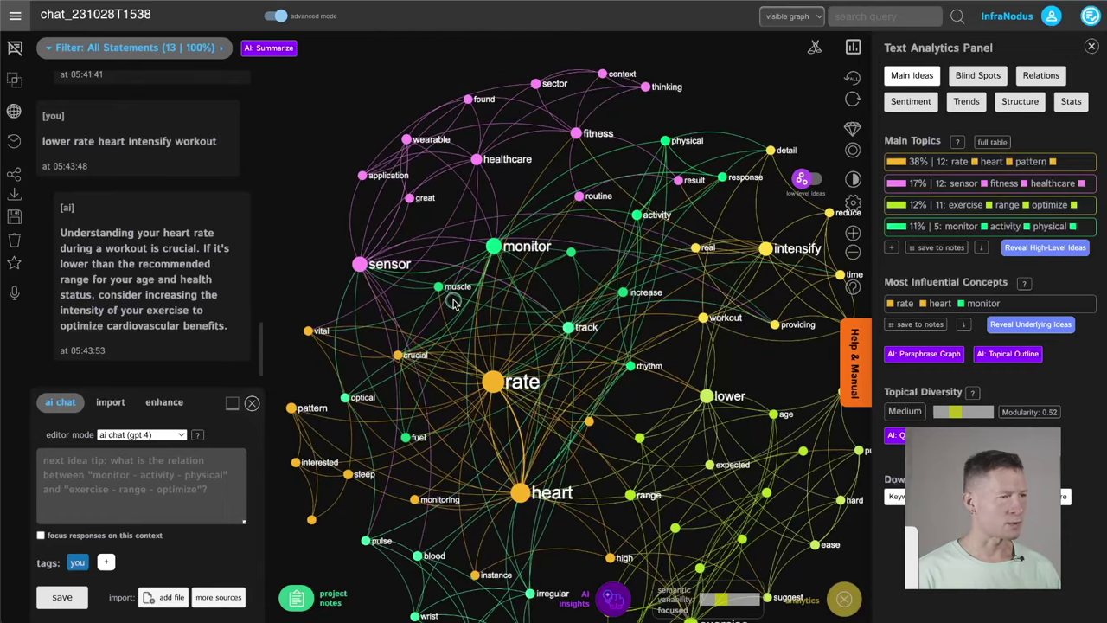
{"action": "left_click_drag", "start_coordinate": [511, 370], "coordinate": [550, 315]}
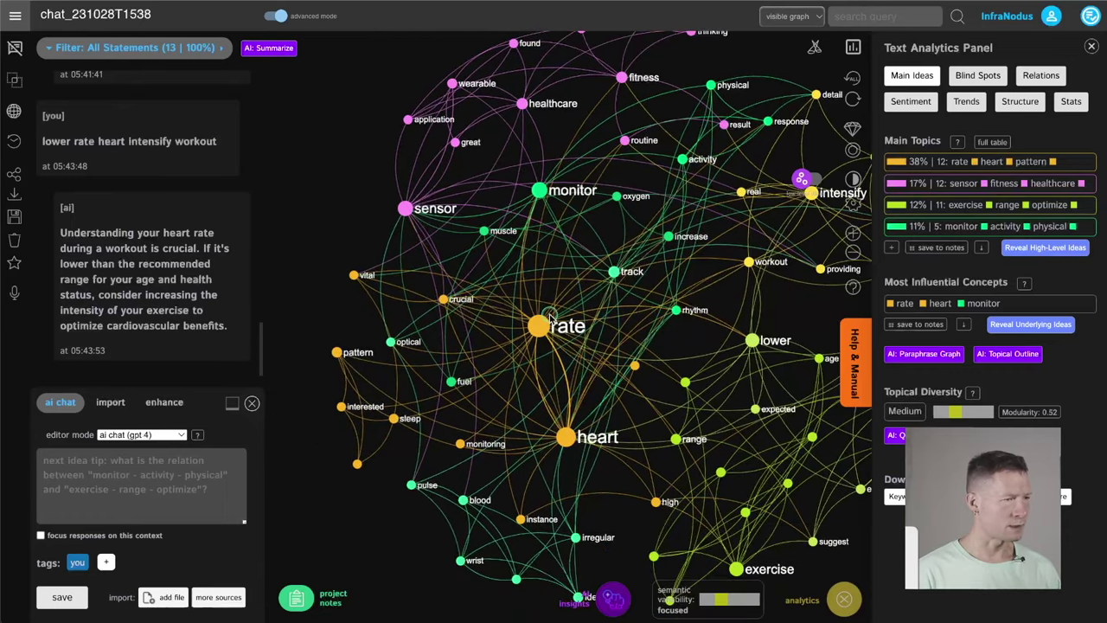
{"action": "left_click", "coordinate": [423, 212]}
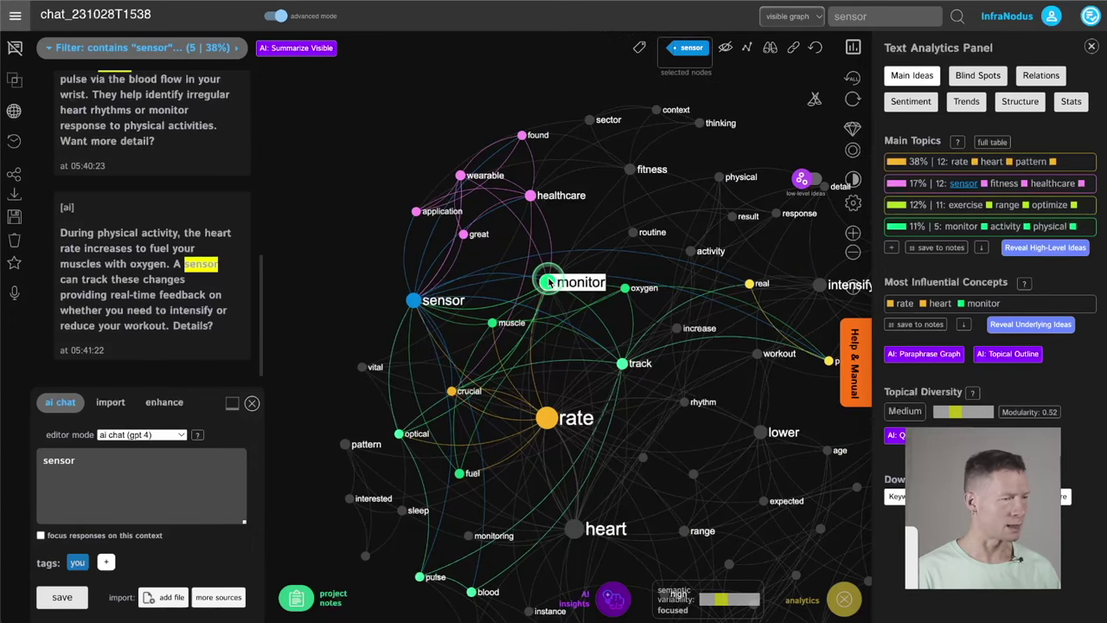
Add monitor, crucial, vital and sleep to the sensor filter and send 'sensor monitor crucial vital sleep' to GPT-4.
{"action": "left_click", "coordinate": [550, 283]}
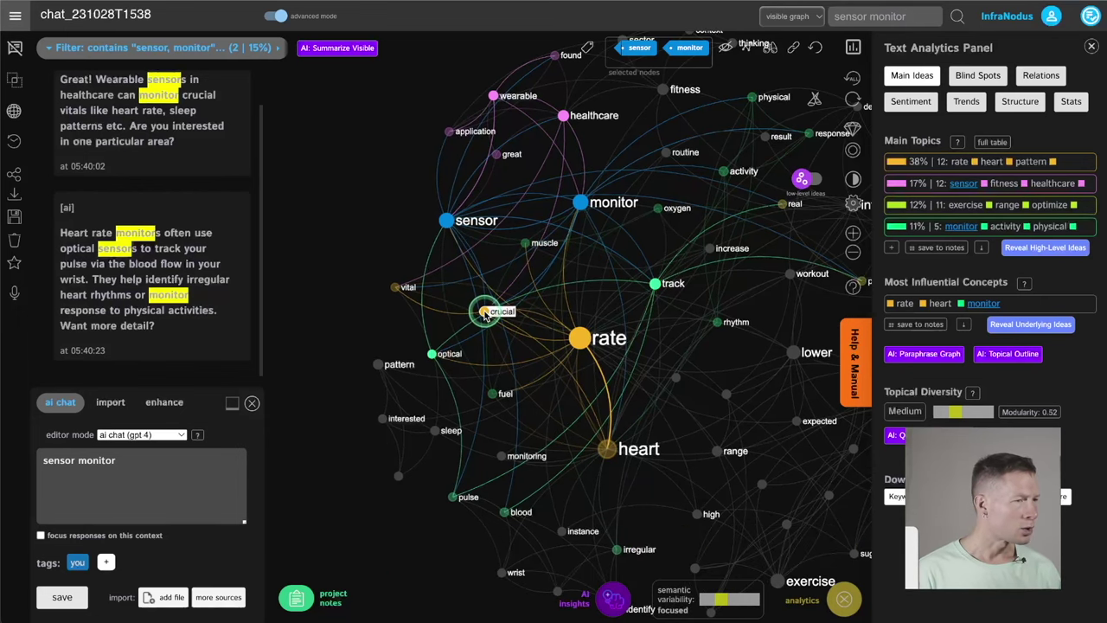
{"action": "left_click", "coordinate": [486, 315]}
{"action": "left_click", "coordinate": [392, 287]}
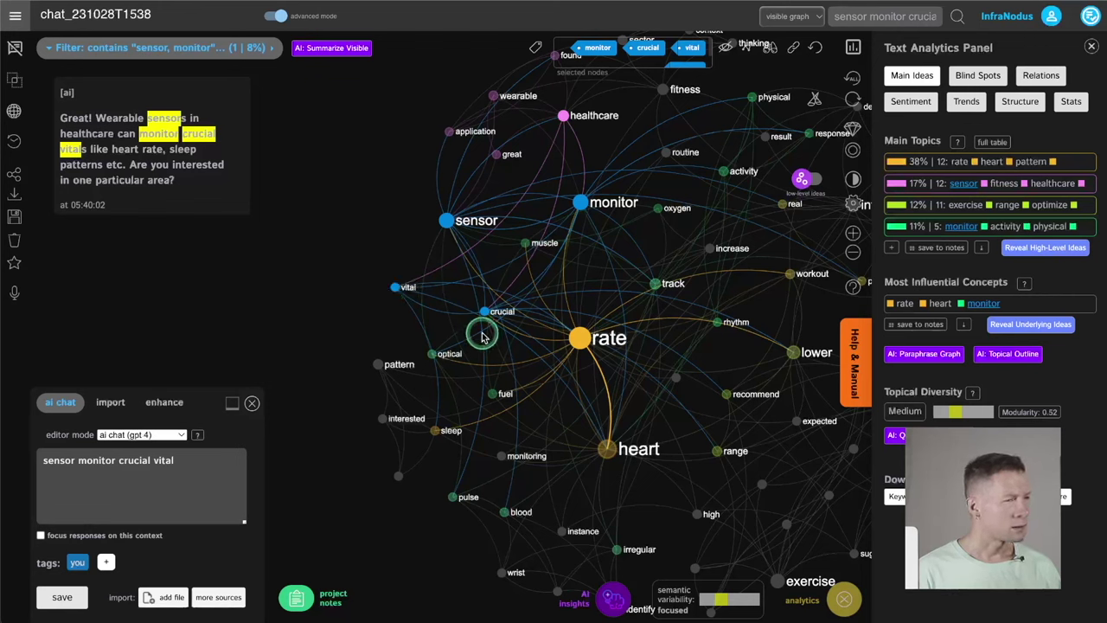
{"action": "left_click", "coordinate": [438, 432]}
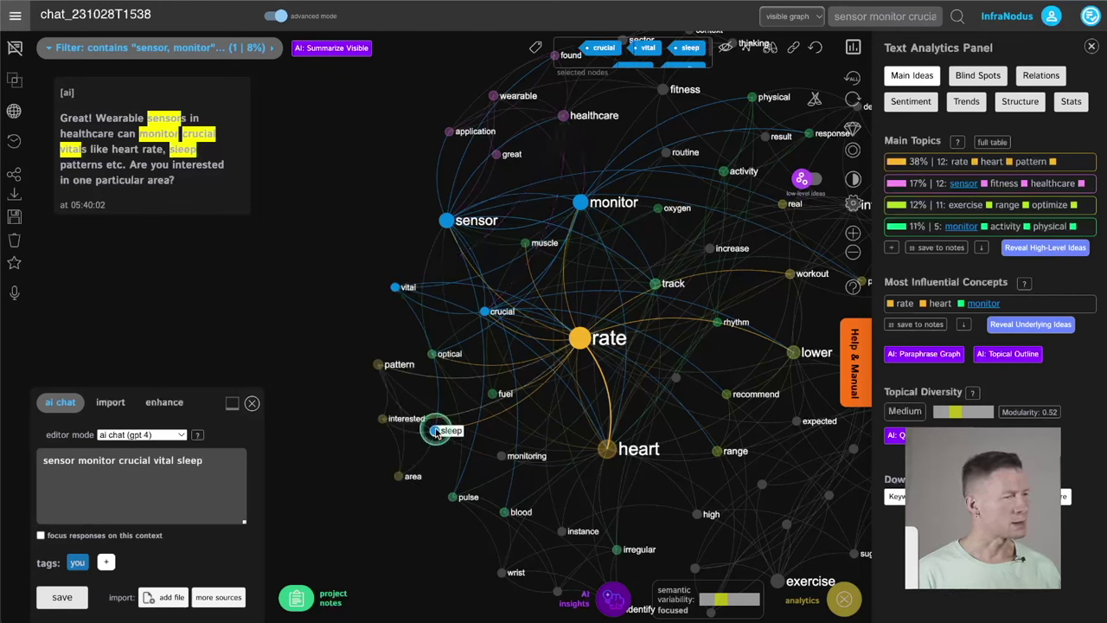
{"action": "left_click", "coordinate": [65, 602]}
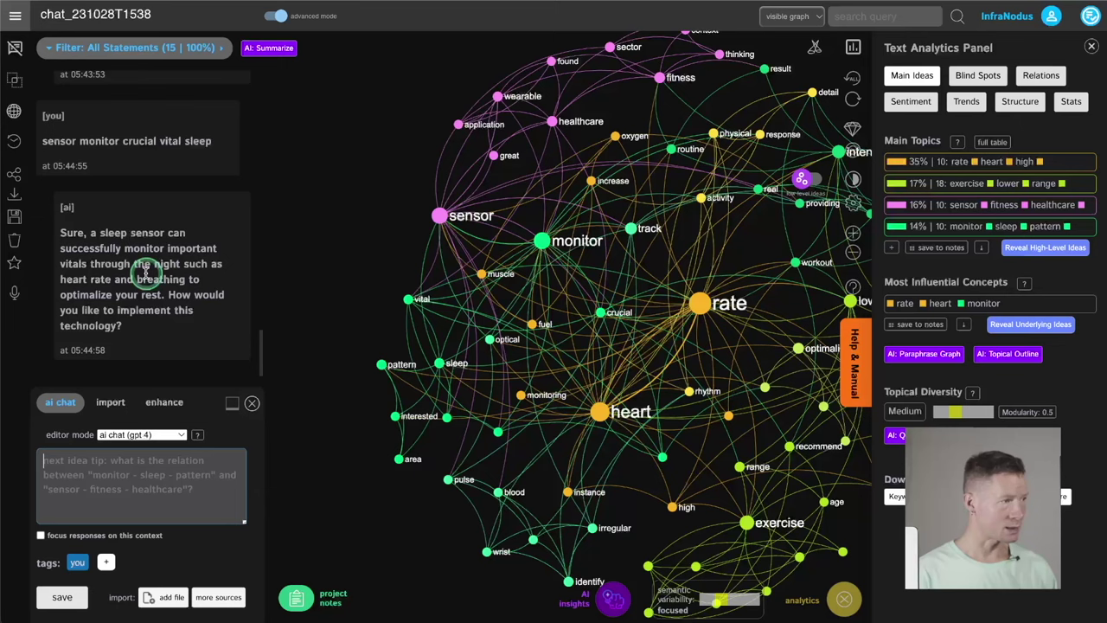
Send 'How would you implement this technology?' to the GPT-4 chat.
{"action": "left_click_drag", "start_coordinate": [542, 152], "coordinate": [498, 245]}
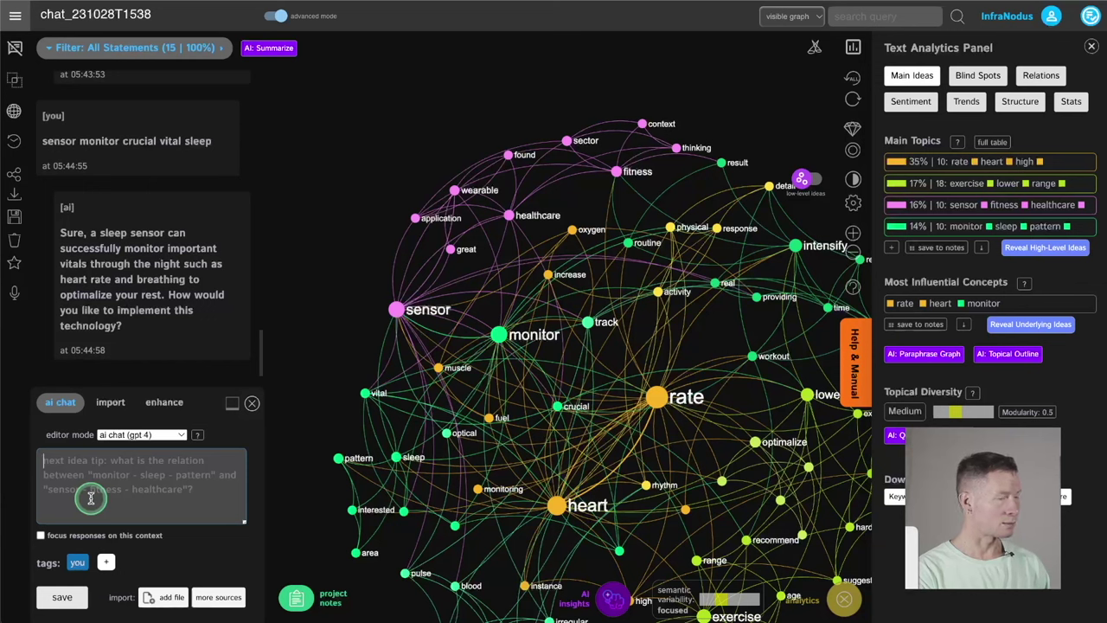
{"action": "type", "text": "How w"}
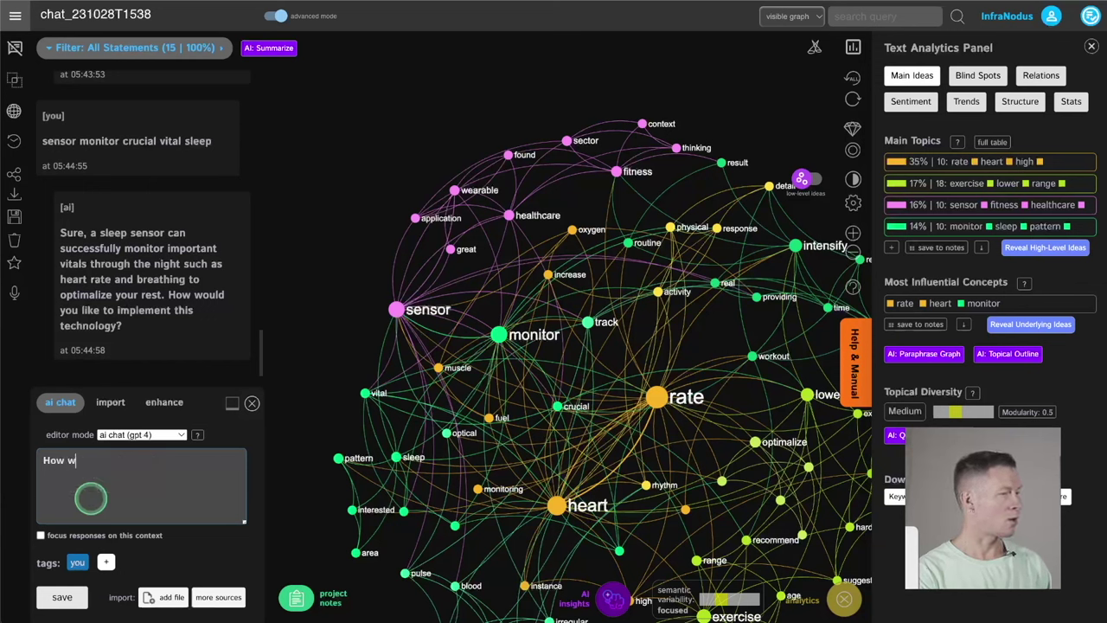
{"action": "type", "text": "ould you imple"}
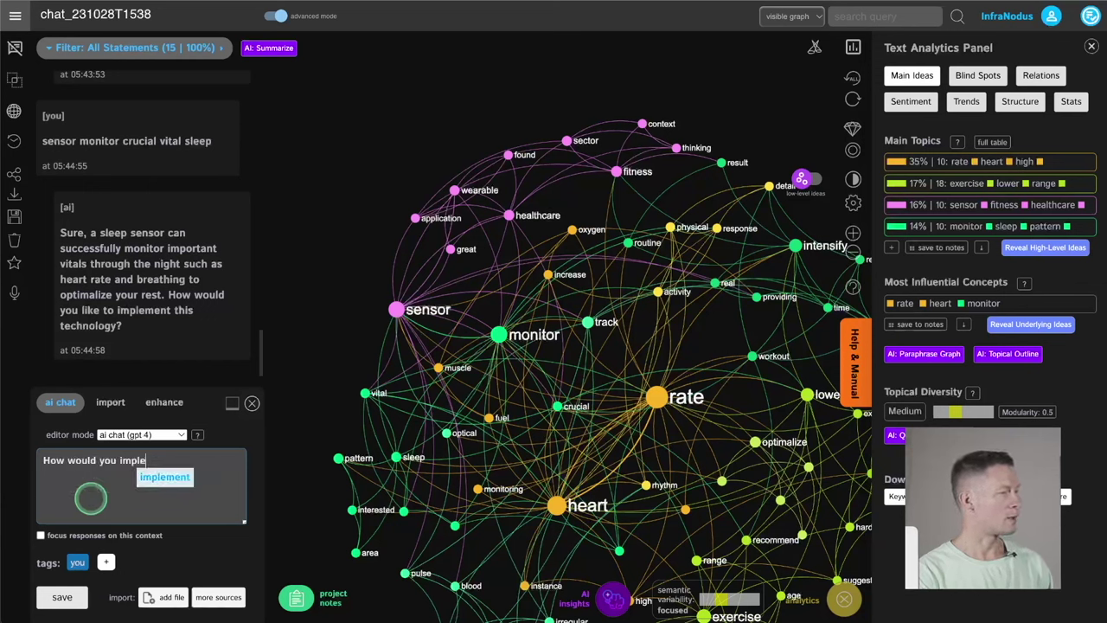
{"action": "type", "text": "ment this technolog"}
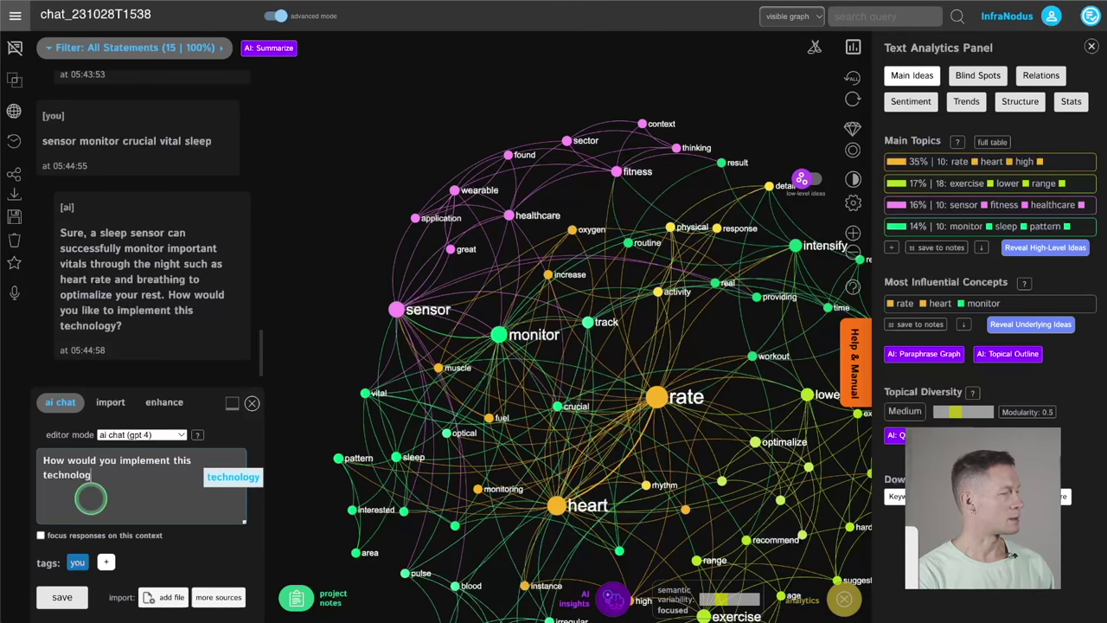
{"action": "type", "text": "y?"}
{"action": "key", "text": "Return"}
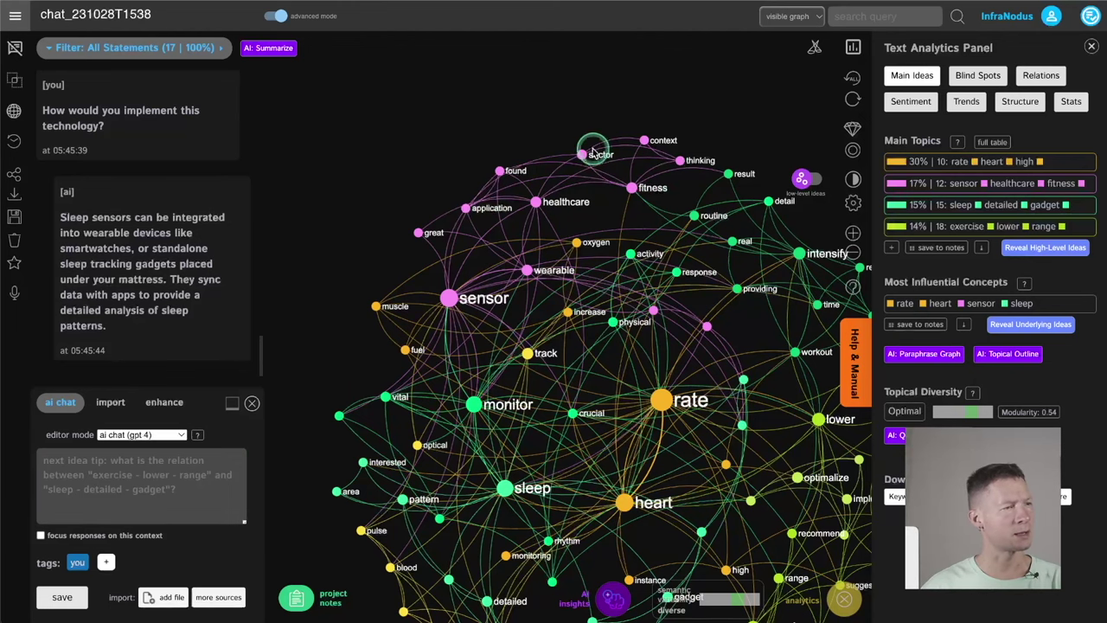
Select the healthcare, sector, fitness and sensor nodes and send them to GPT-4 as a chat query.
{"action": "left_click", "coordinate": [535, 202]}
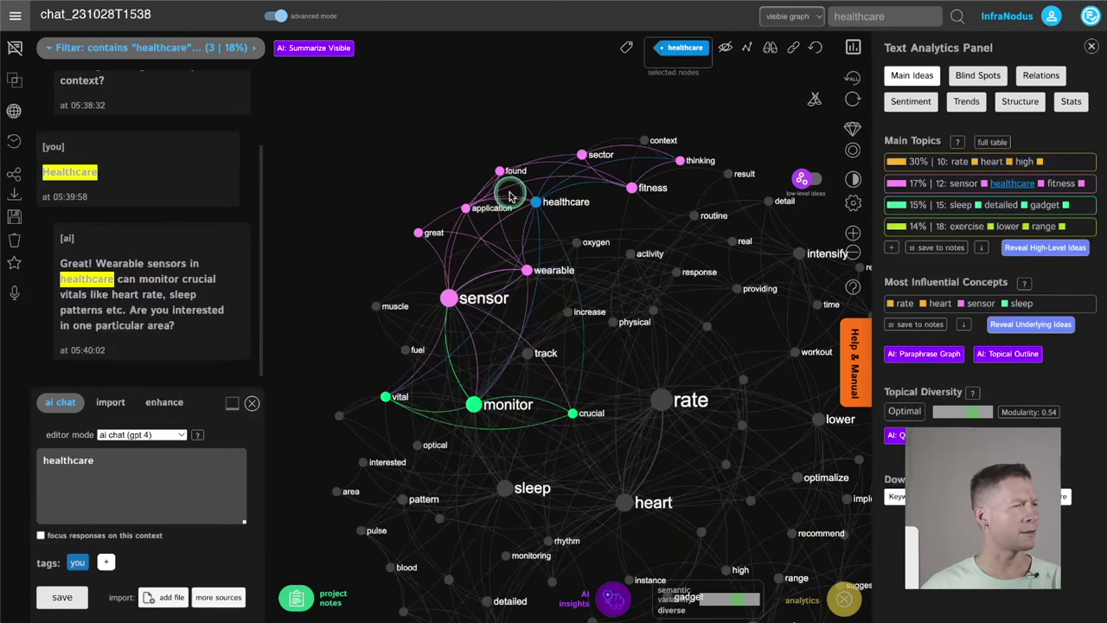
{"action": "left_click", "coordinate": [580, 155]}
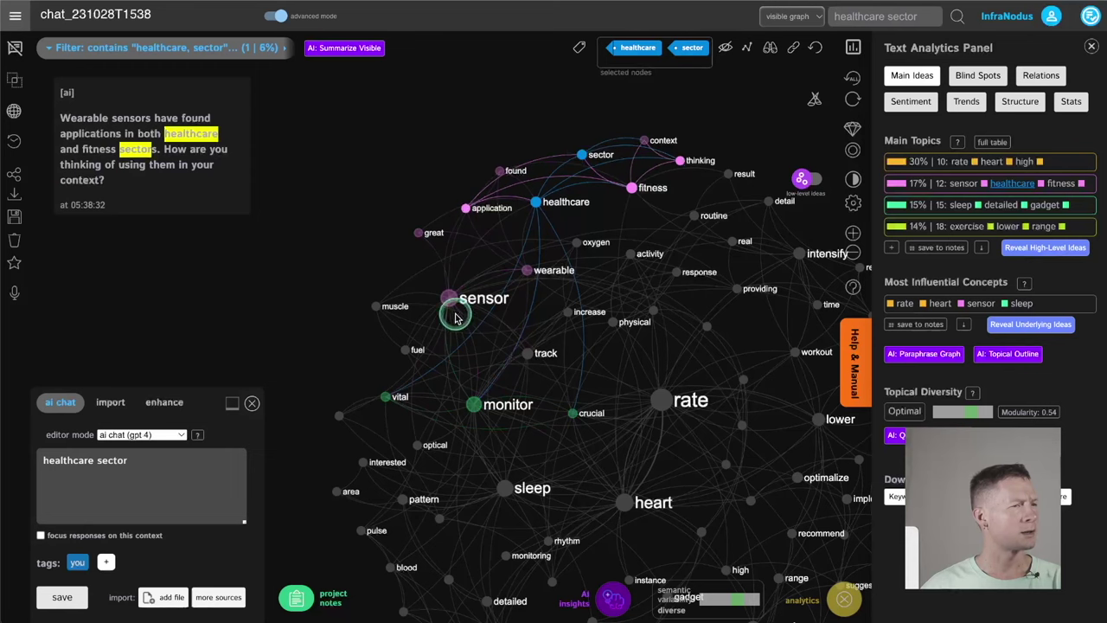
{"action": "left_click", "coordinate": [634, 188]}
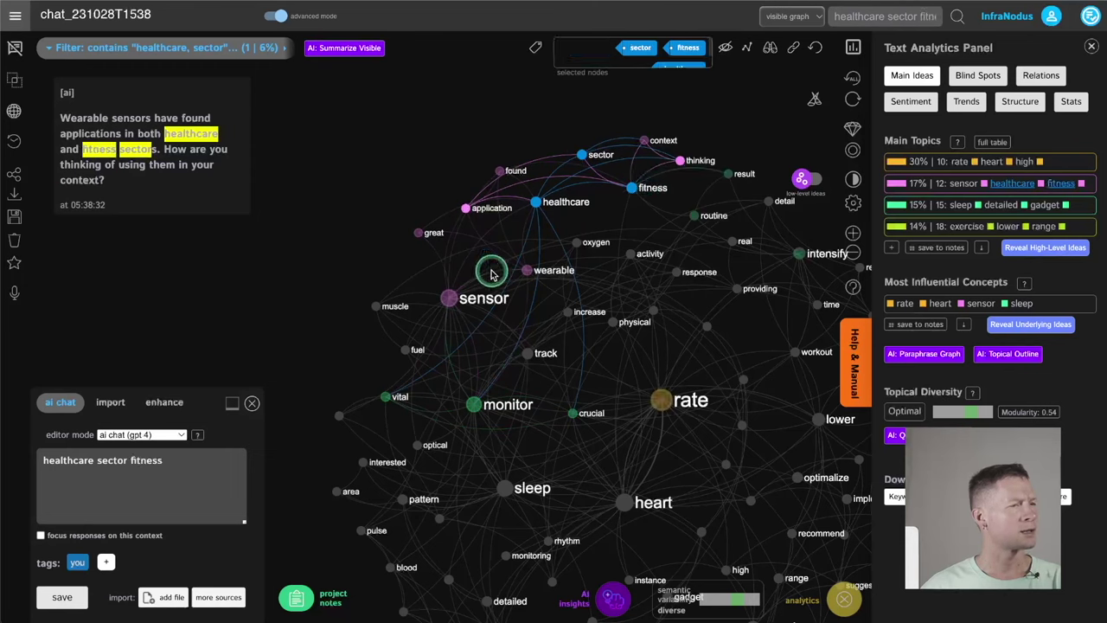
{"action": "left_click", "coordinate": [448, 298]}
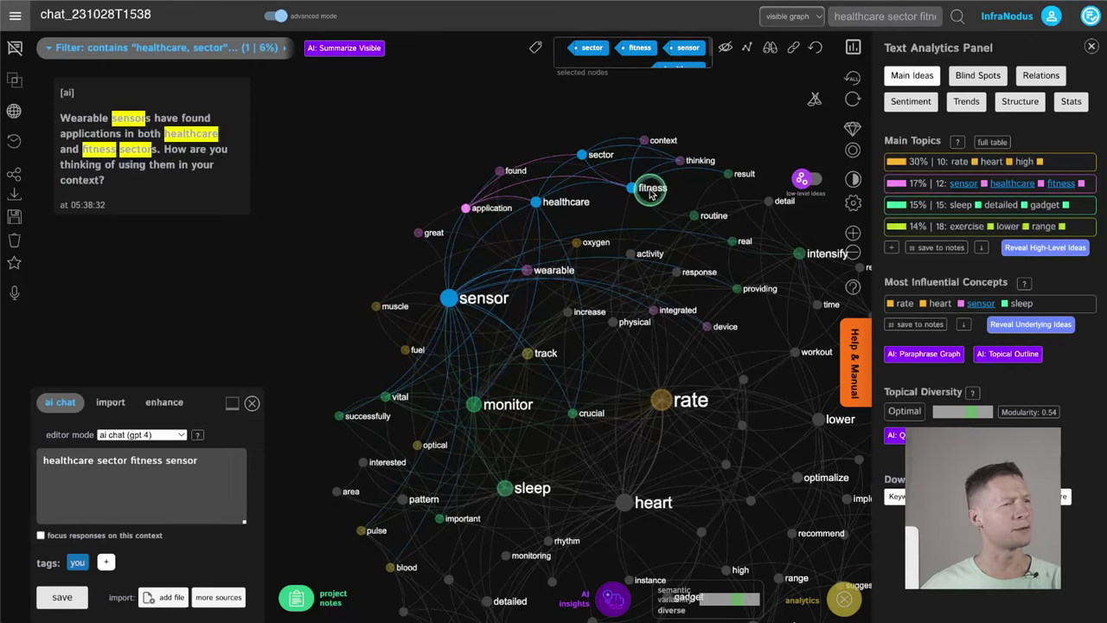
{"action": "left_click_drag", "start_coordinate": [499, 128], "coordinate": [446, 182]}
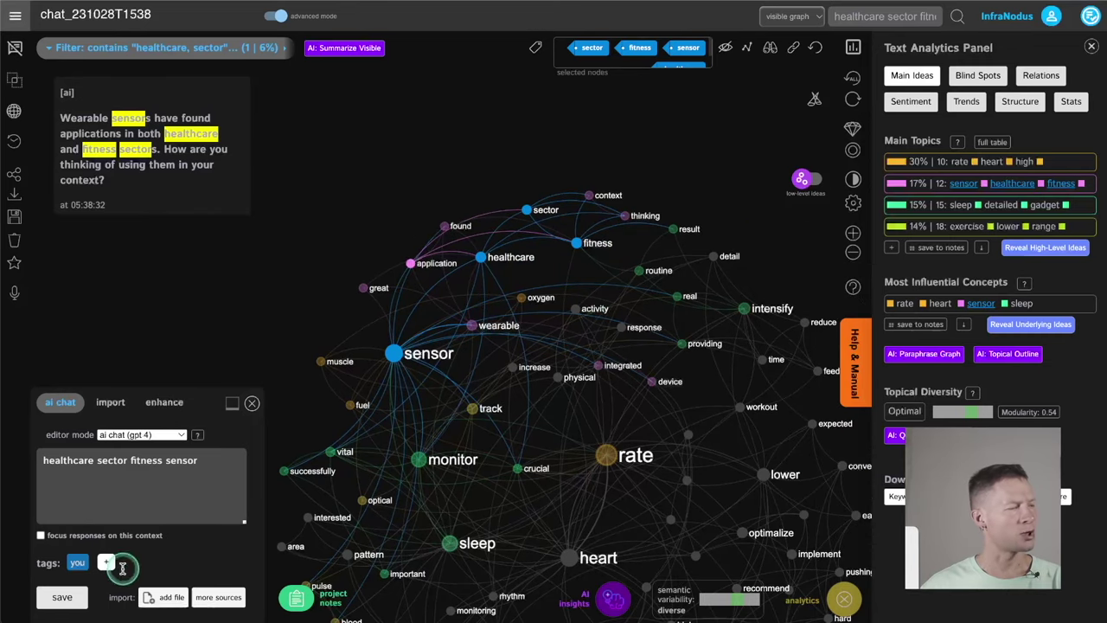
{"action": "left_click", "coordinate": [62, 602]}
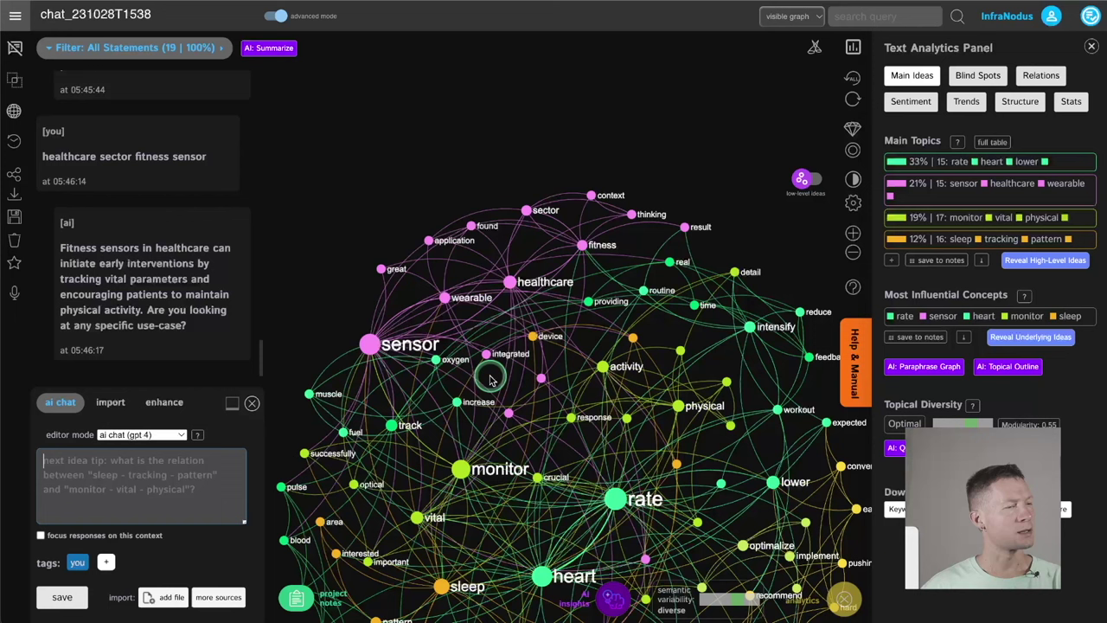
Send 'Interventions? Elaborate' to the chat and review GPT-4's reply on irregular heart rate detection.
{"action": "left_click", "coordinate": [143, 476]}
{"action": "type", "text": "In"}
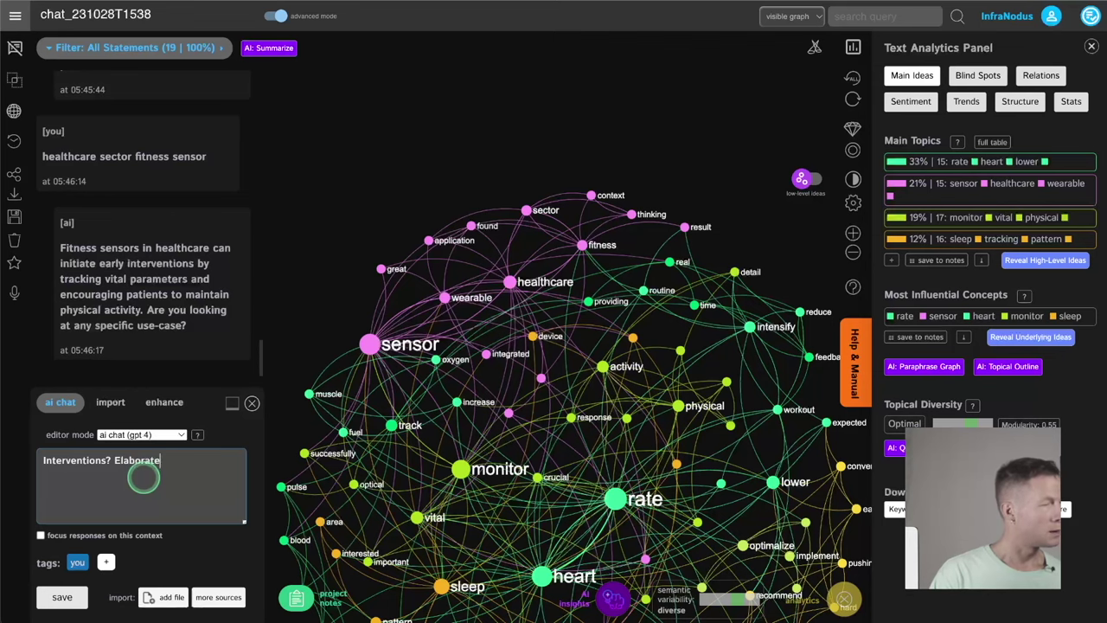
{"action": "type", "text": "terventions? Elaborate"}
{"action": "key", "text": "Return"}
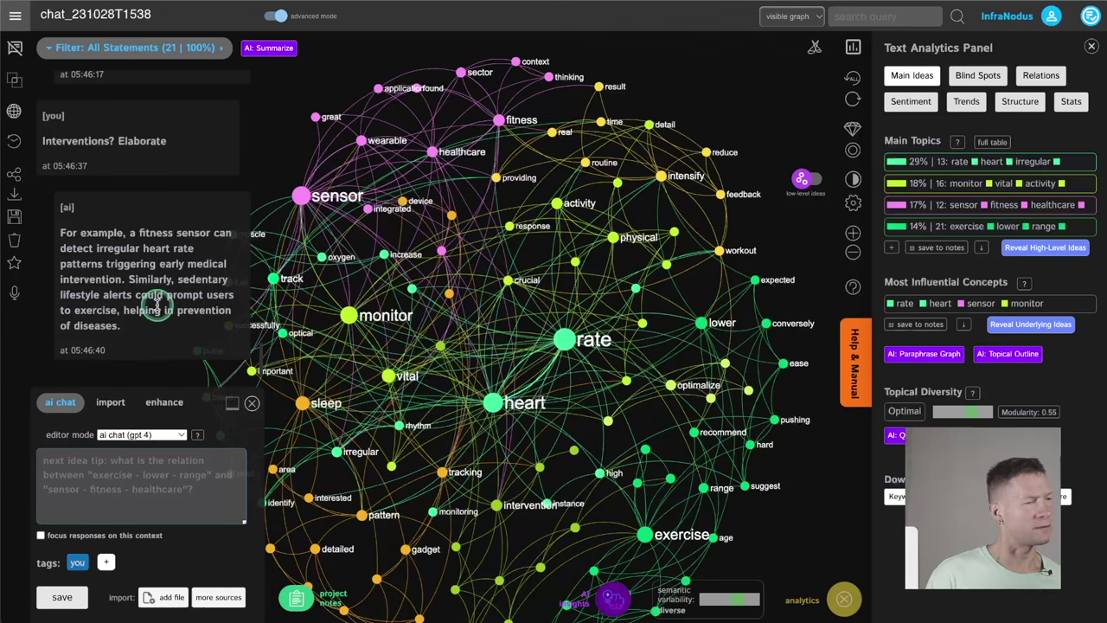
{"action": "left_click", "coordinate": [149, 303]}
{"action": "left_click", "coordinate": [149, 303]}
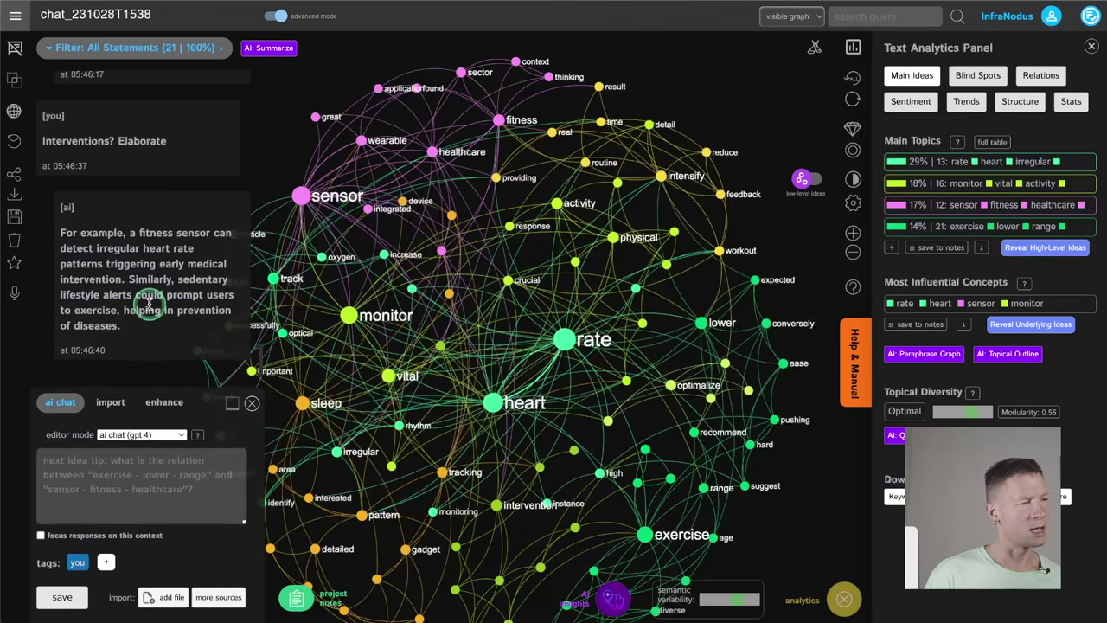
{"action": "left_click_drag", "start_coordinate": [458, 184], "coordinate": [546, 223]}
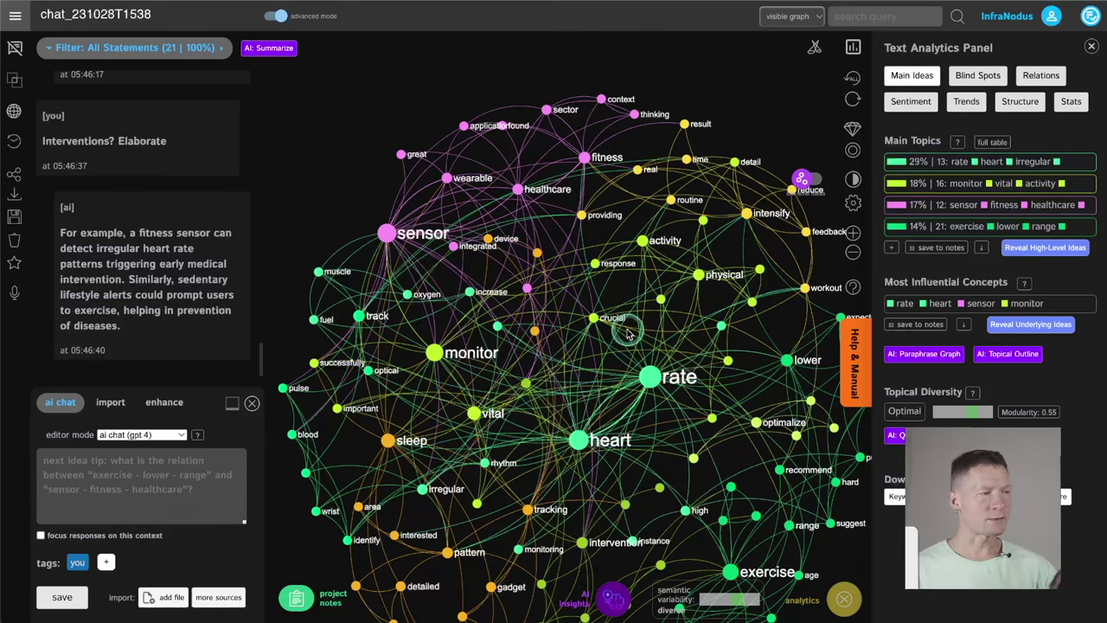
{"action": "left_click_drag", "start_coordinate": [544, 339], "coordinate": [504, 275]}
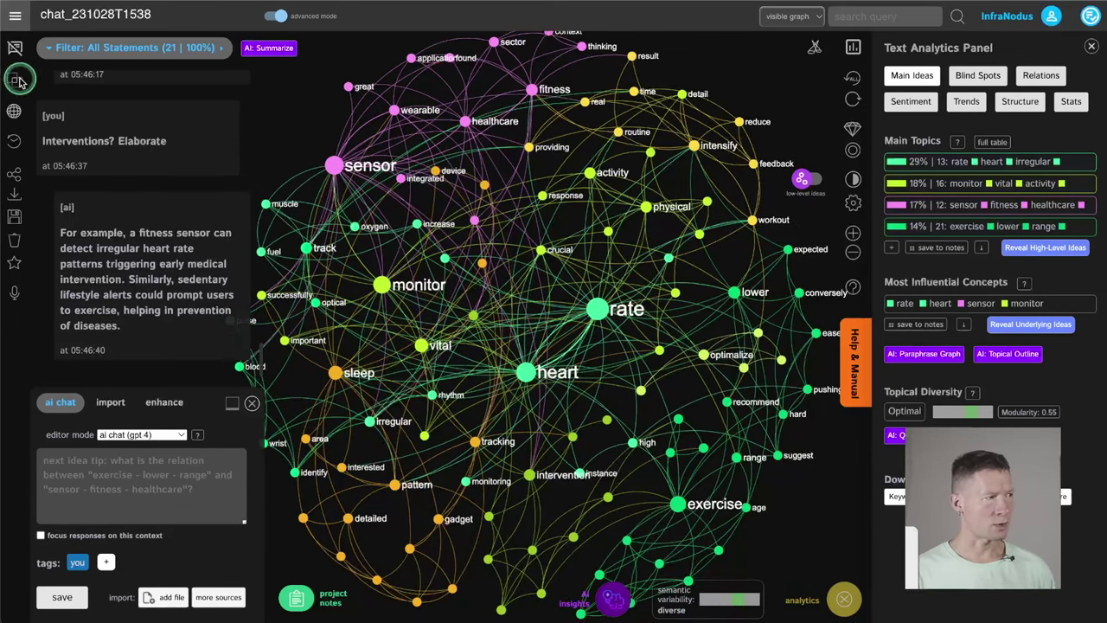
{"action": "left_click", "coordinate": [15, 48]}
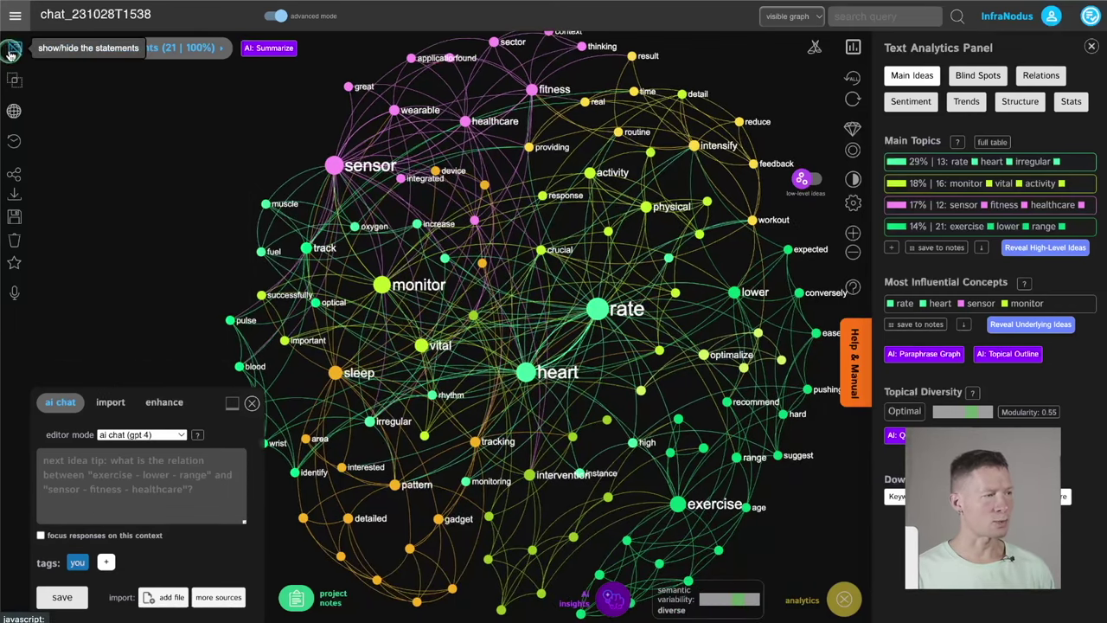
{"action": "left_click", "coordinate": [251, 404]}
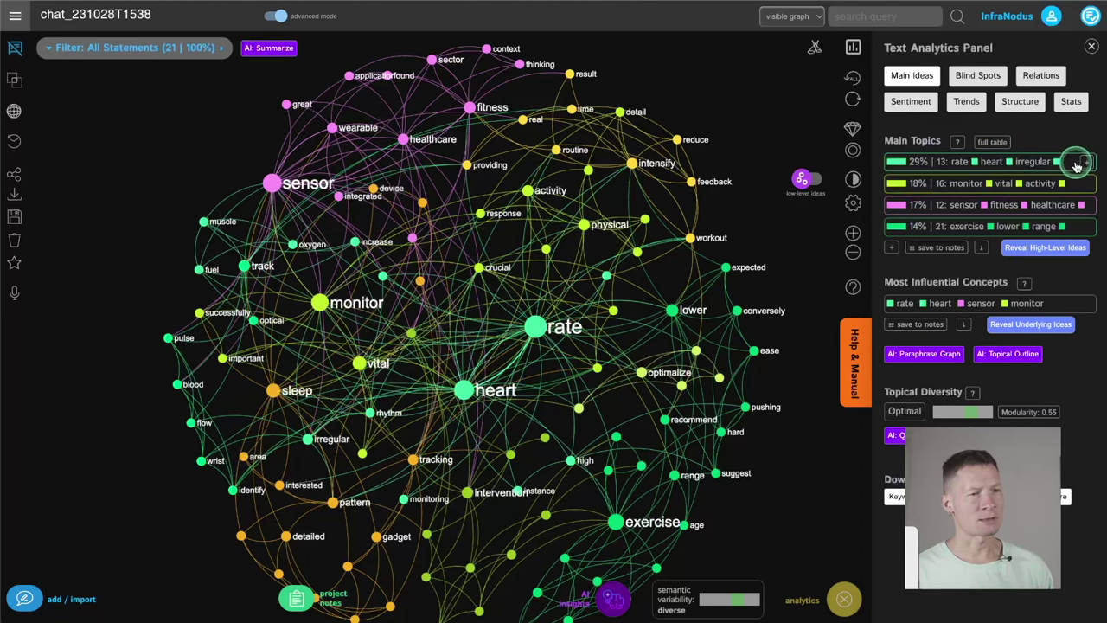
{"action": "left_click", "coordinate": [1077, 162]}
{"action": "left_click", "coordinate": [1073, 162]}
{"action": "left_click", "coordinate": [1077, 185]}
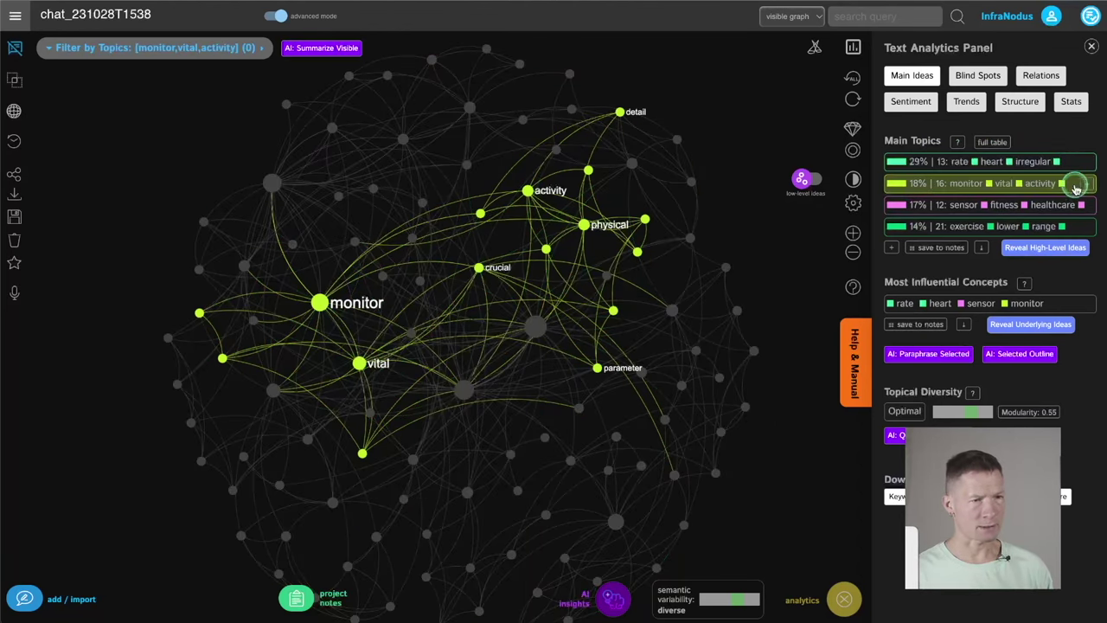
{"action": "left_click", "coordinate": [1076, 189]}
{"action": "left_click", "coordinate": [802, 178]}
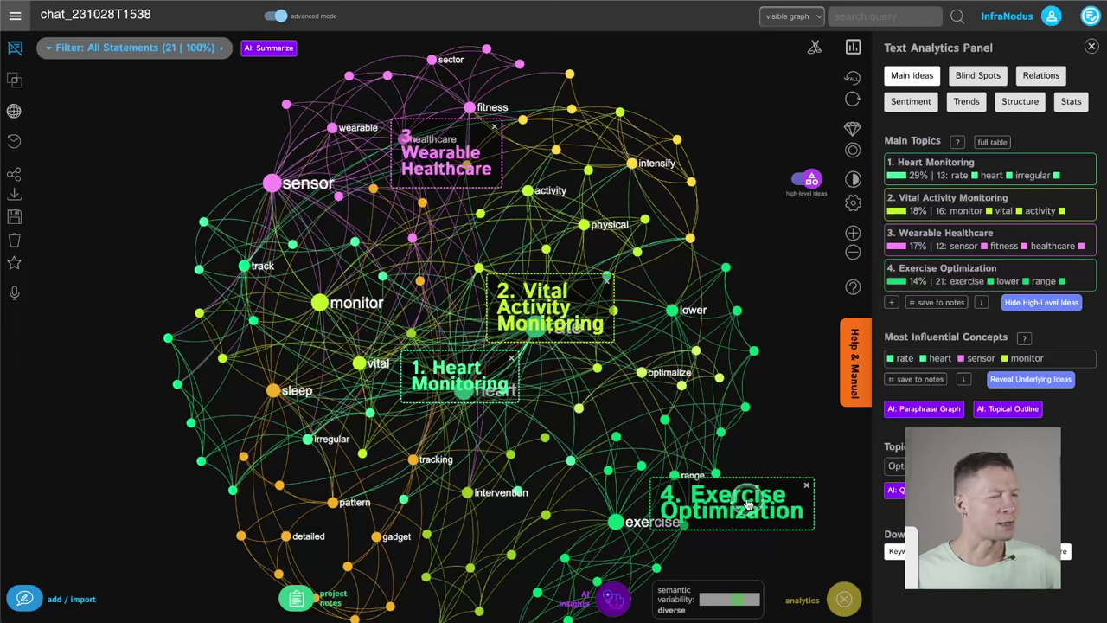
{"action": "left_click_drag", "start_coordinate": [744, 426], "coordinate": [701, 391]}
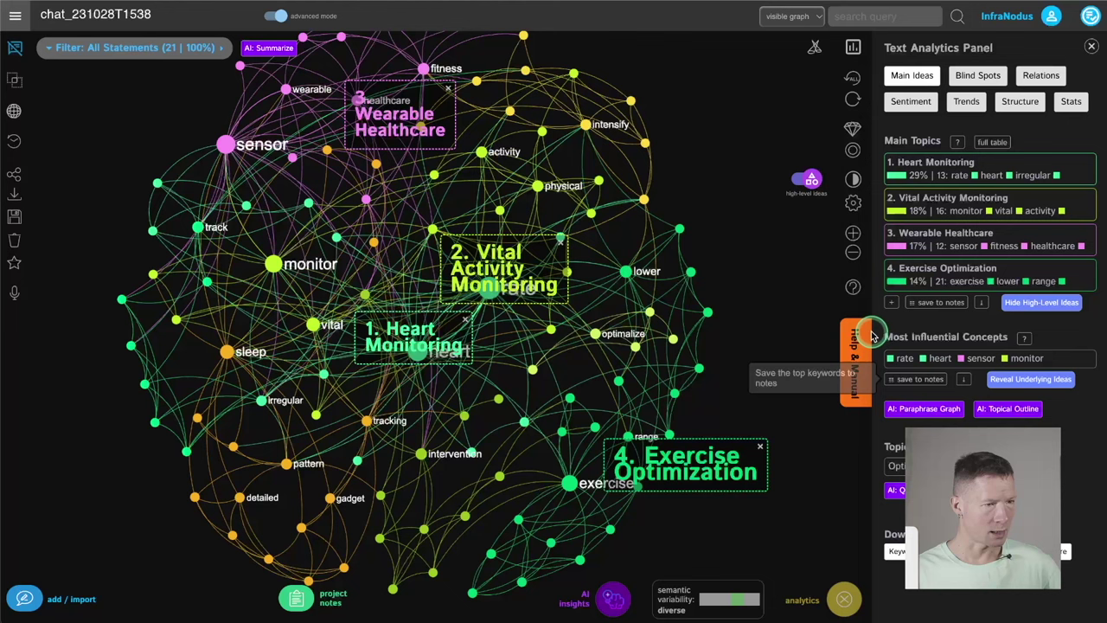
{"action": "left_click", "coordinate": [891, 301]}
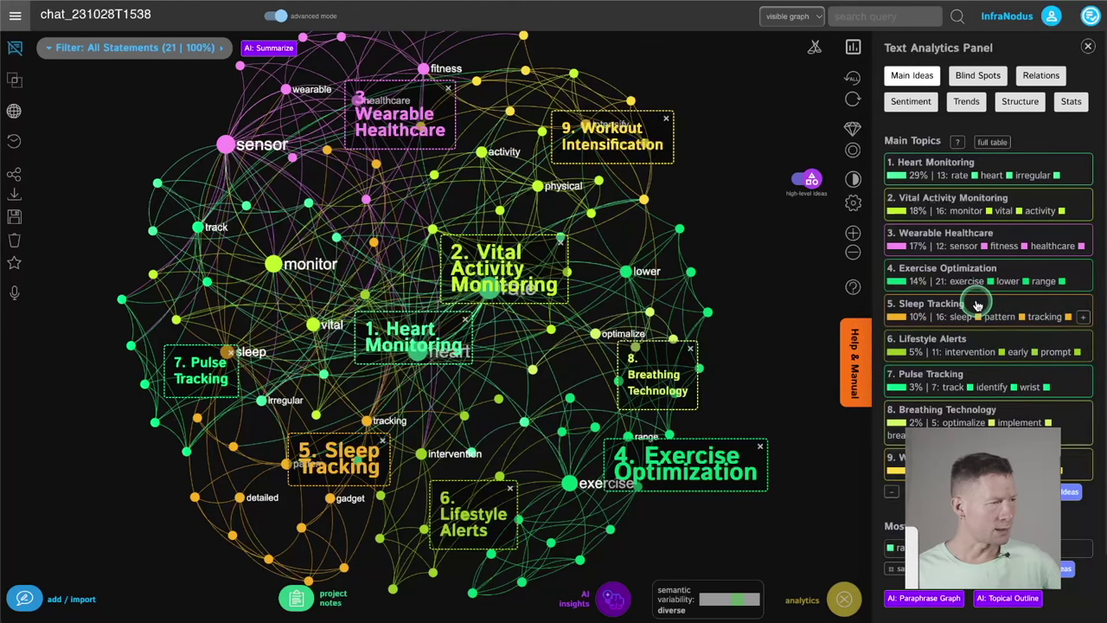
{"action": "left_click", "coordinate": [898, 494]}
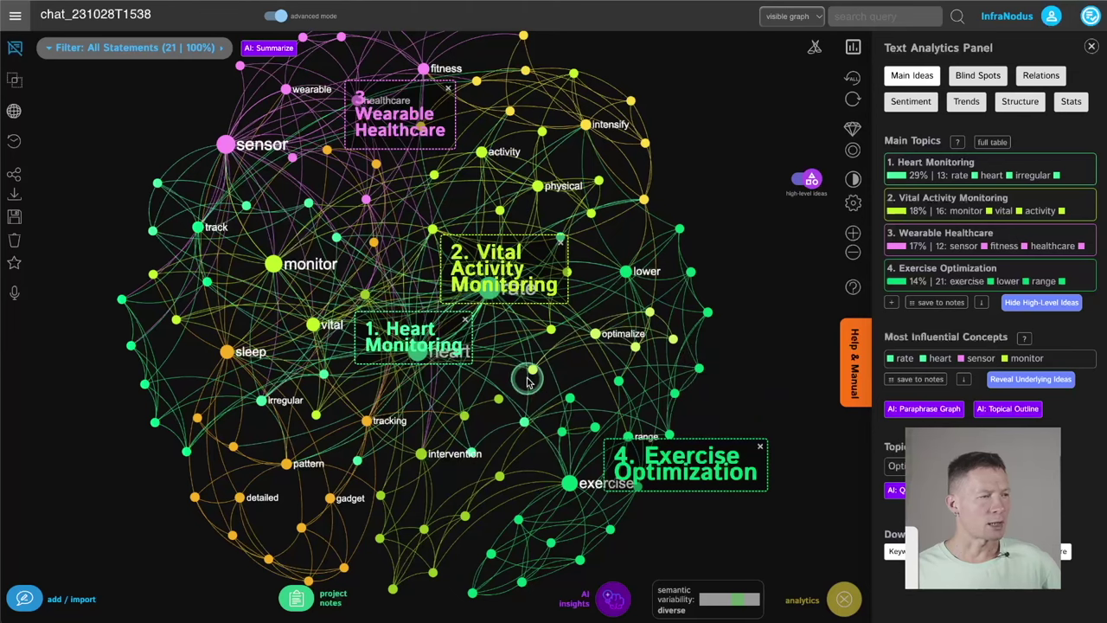
{"action": "left_click_drag", "start_coordinate": [526, 396], "coordinate": [593, 373]}
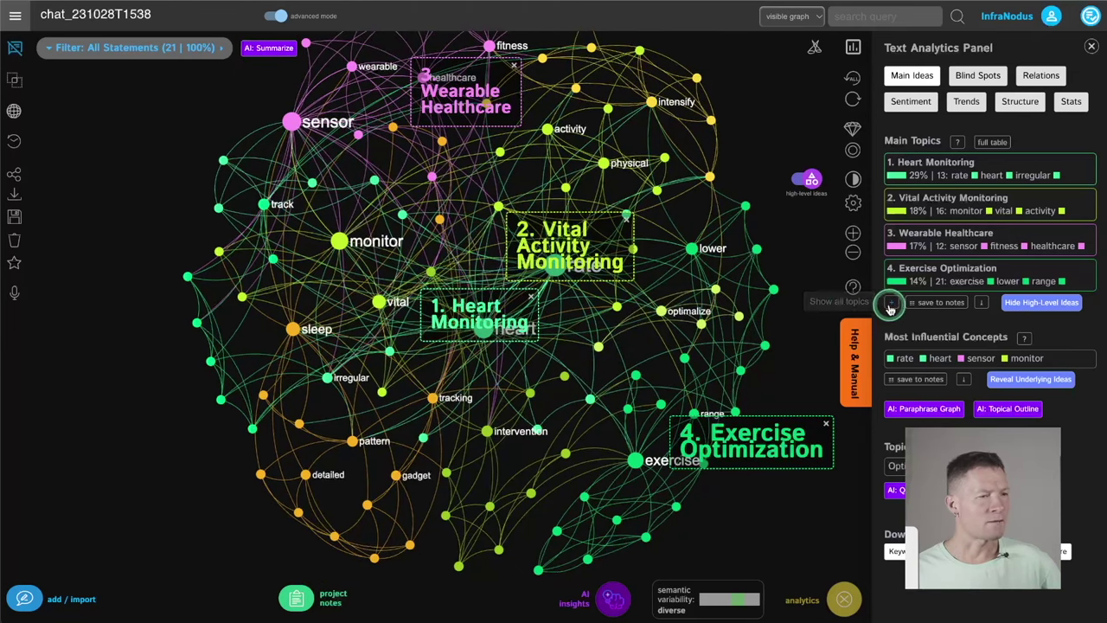
{"action": "left_click", "coordinate": [848, 307]}
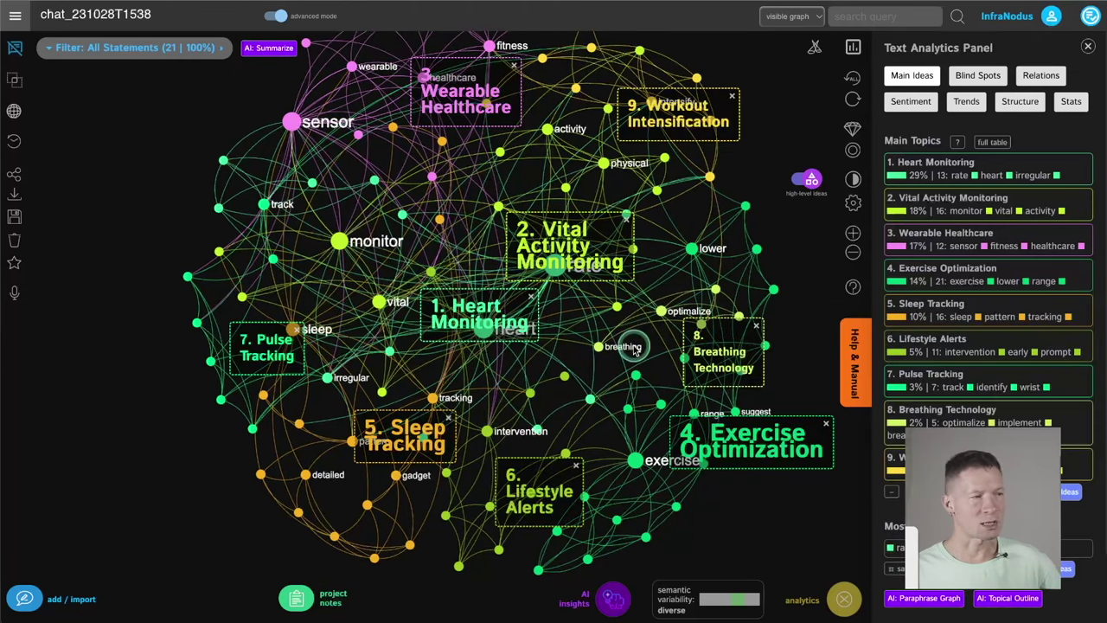
{"action": "left_click_drag", "start_coordinate": [617, 372], "coordinate": [602, 400]}
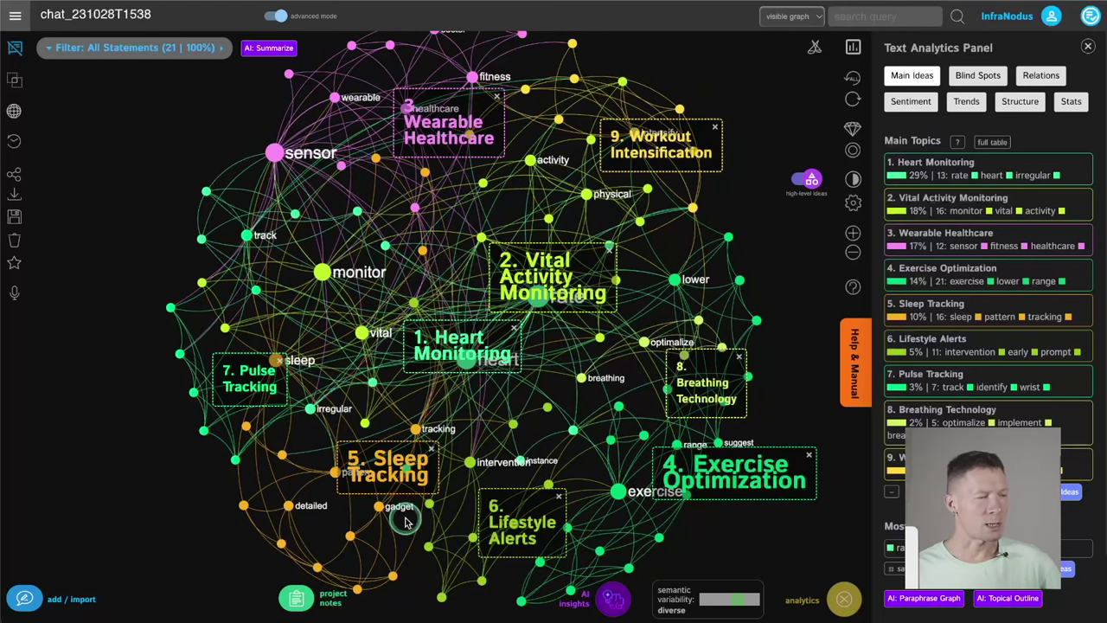
{"action": "left_click", "coordinate": [546, 490]}
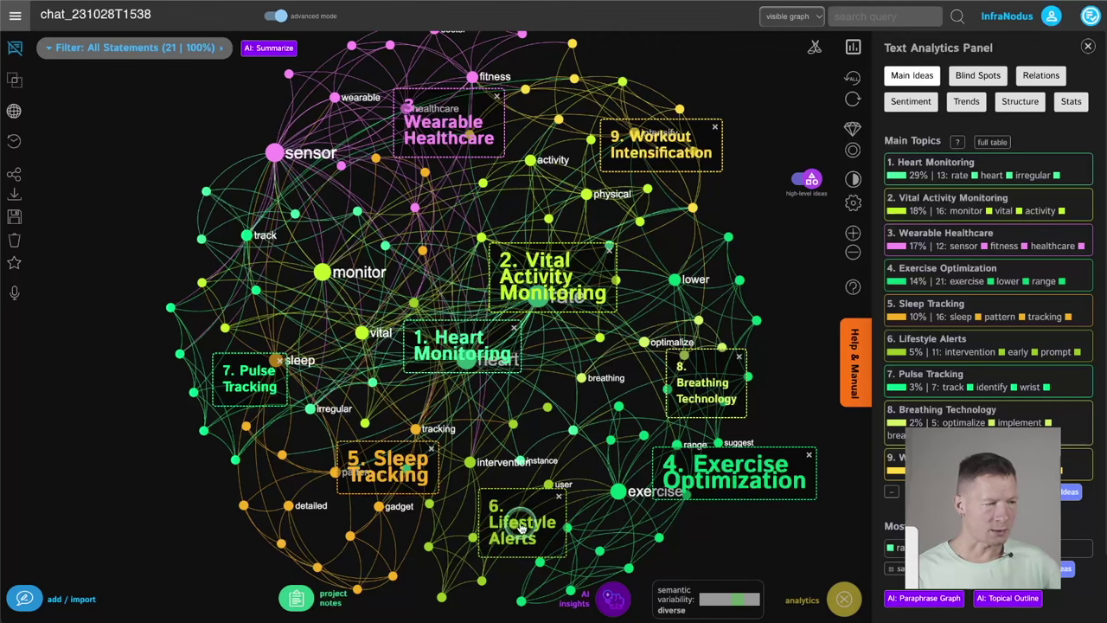
Filter to the Lifestyle Alerts topic and generate GPT-4 chat ideas, cycling through alternative responses.
{"action": "left_click", "coordinate": [515, 526]}
{"action": "left_click", "coordinate": [614, 598]}
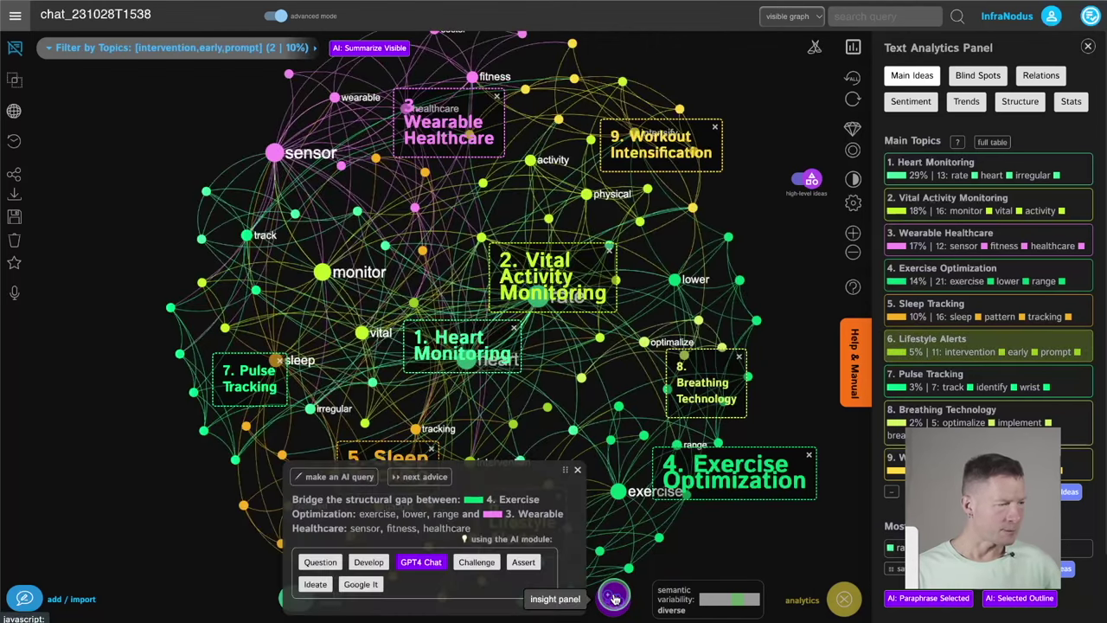
{"action": "left_click_drag", "start_coordinate": [566, 471], "coordinate": [362, 481]}
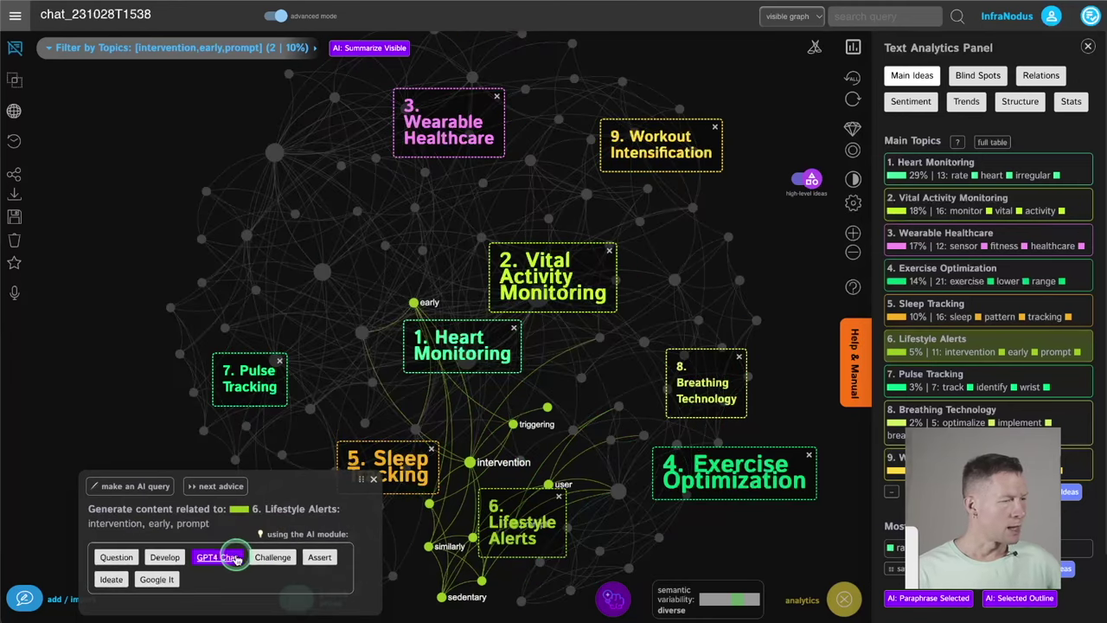
{"action": "left_click", "coordinate": [227, 558]}
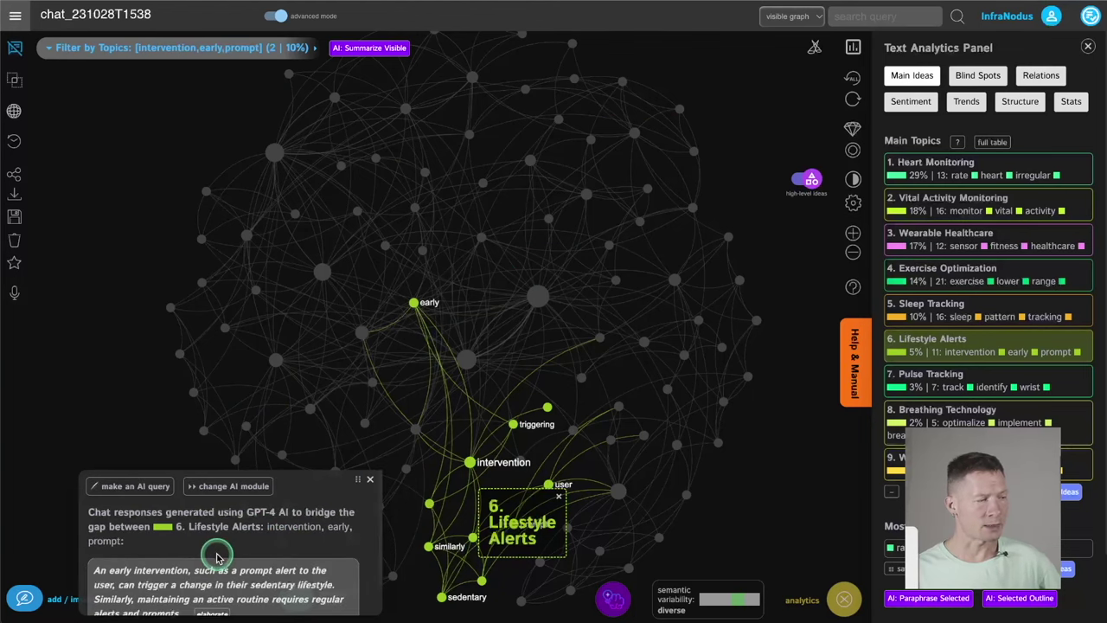
{"action": "left_click_drag", "start_coordinate": [358, 479], "coordinate": [365, 437]}
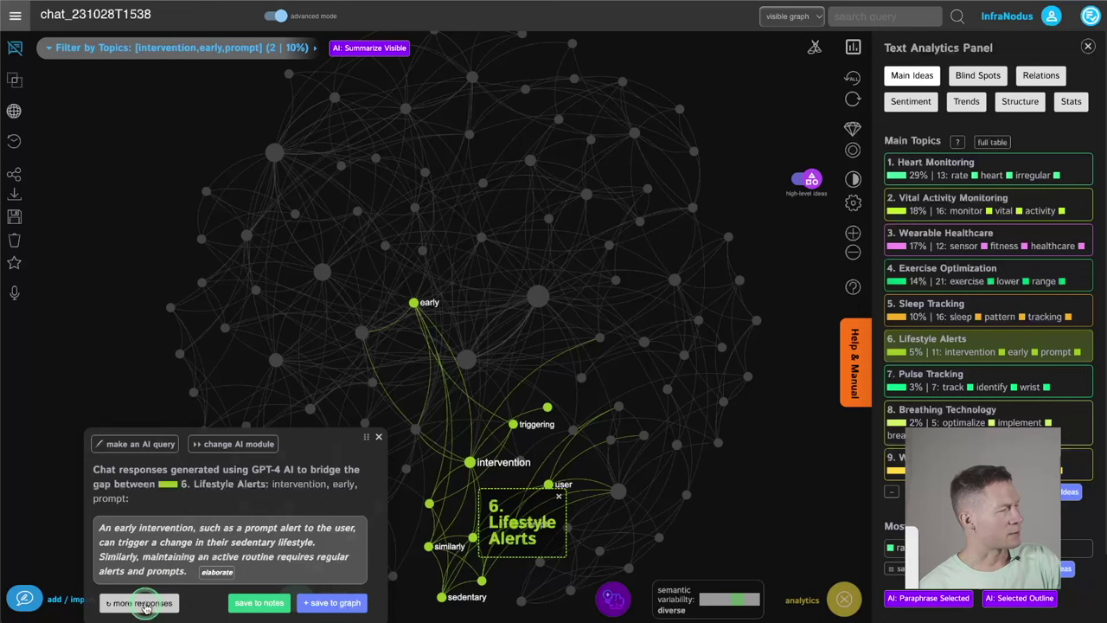
{"action": "left_click", "coordinate": [143, 603]}
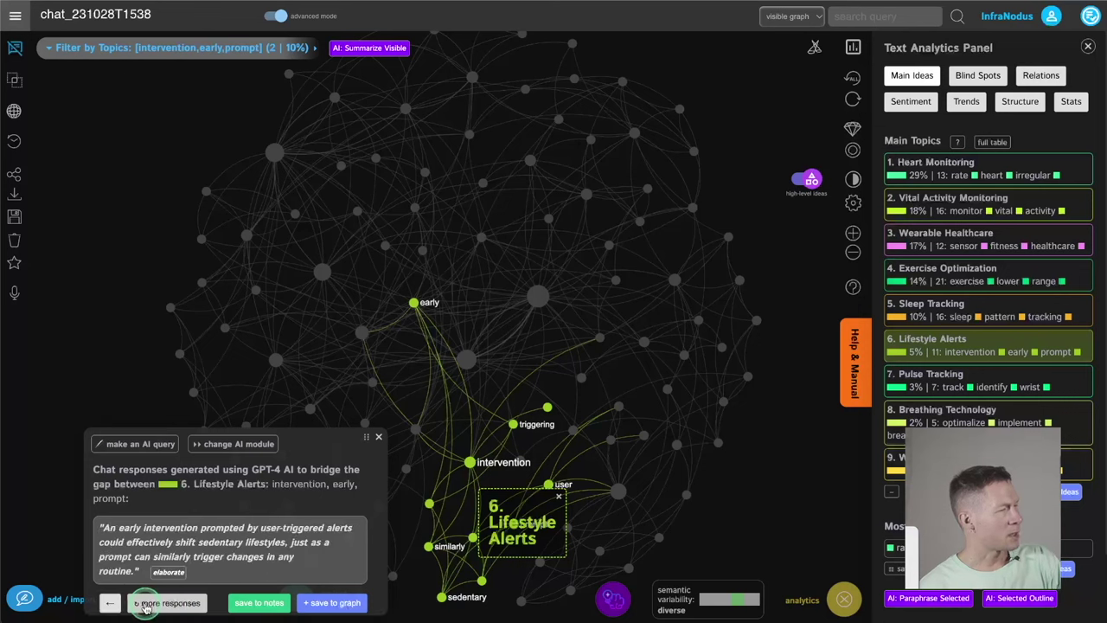
{"action": "left_click", "coordinate": [145, 605]}
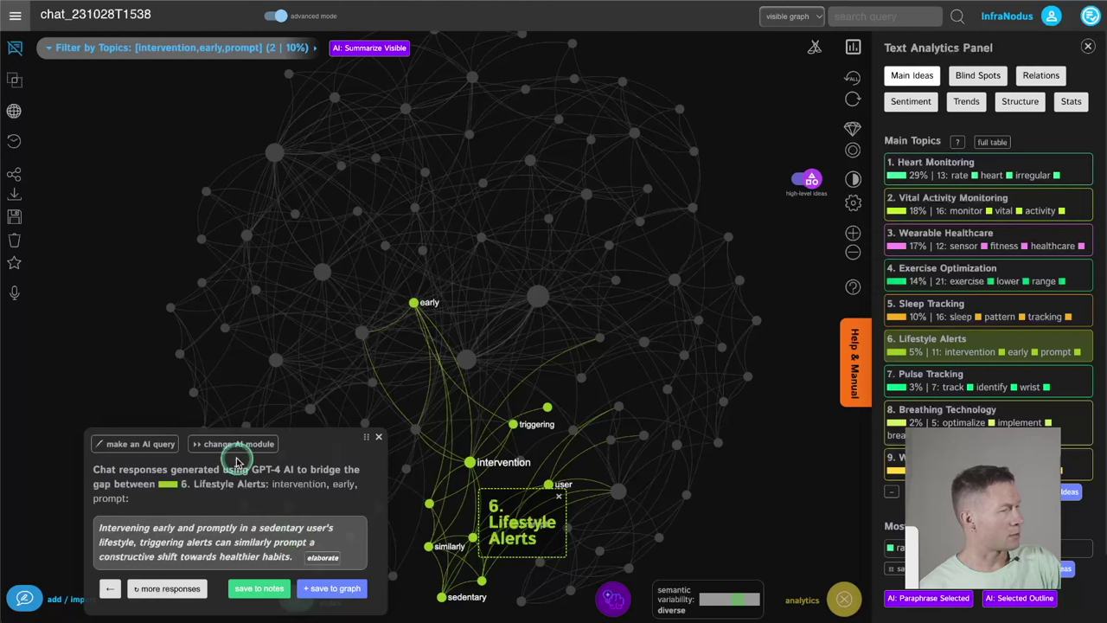
Save the current response to project notes and replace the elaborate prompt with a question starting 'what'.
{"action": "left_click", "coordinate": [271, 589]}
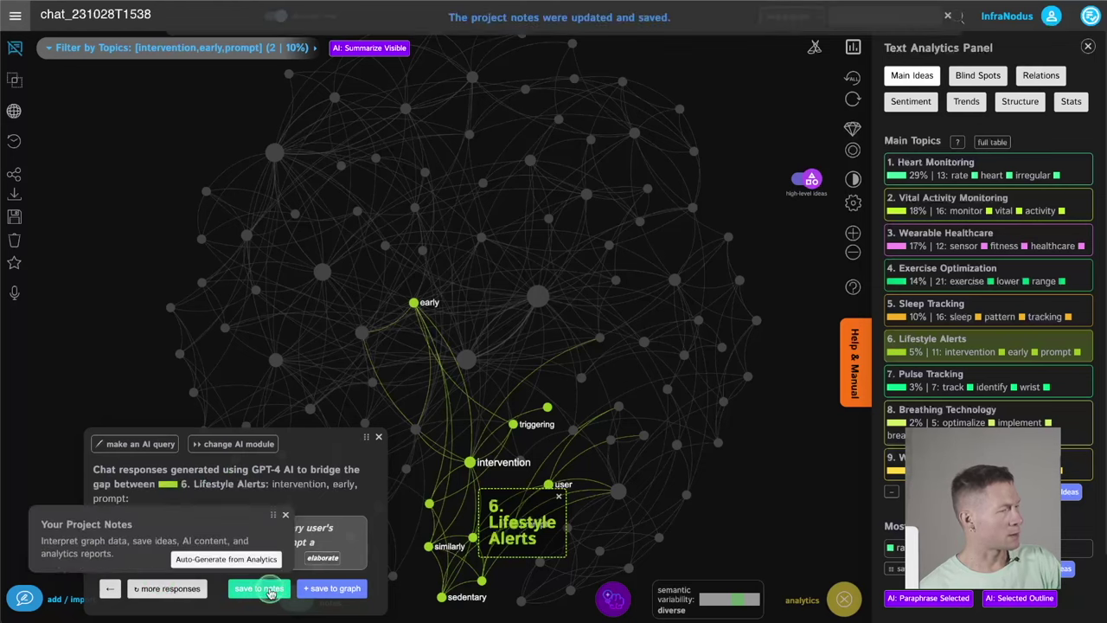
{"action": "left_click", "coordinate": [285, 360]}
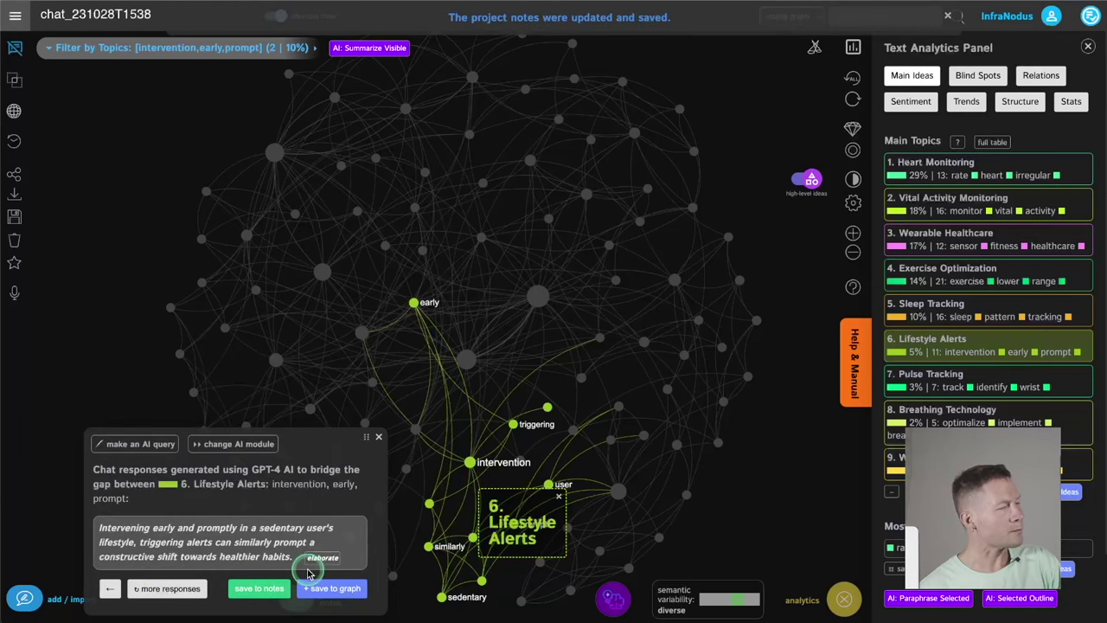
{"action": "left_click", "coordinate": [323, 558]}
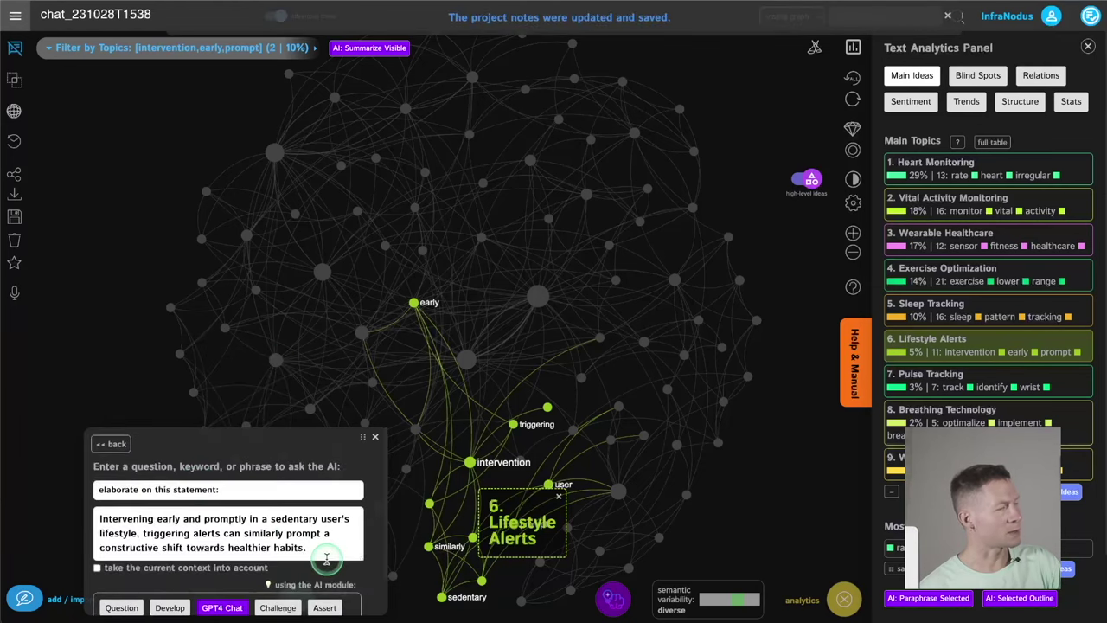
{"action": "left_click", "coordinate": [227, 491]}
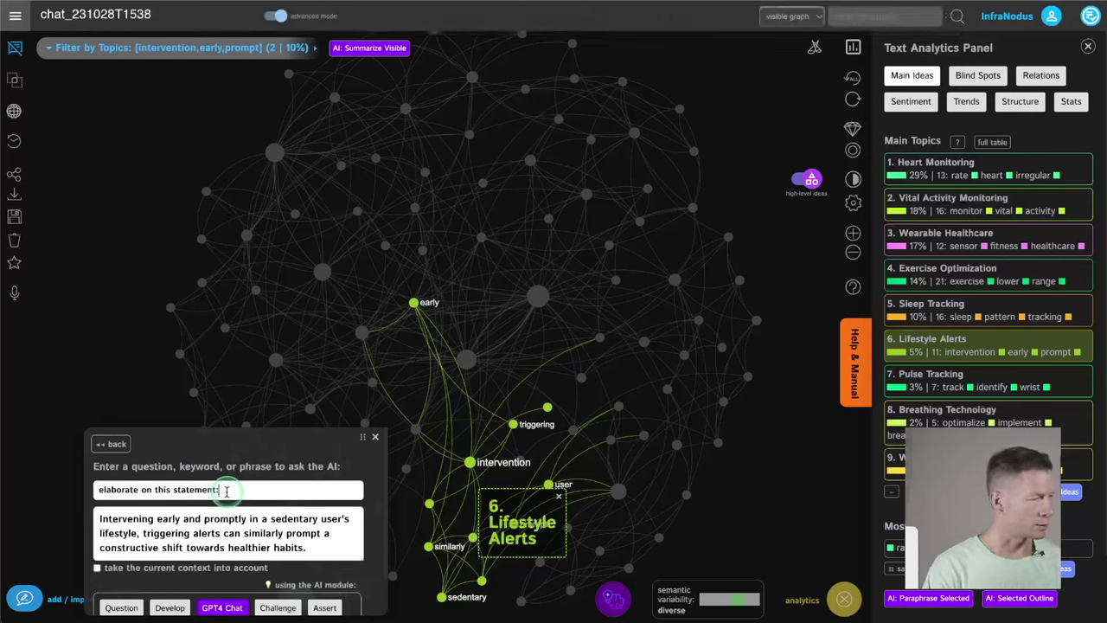
{"action": "triple_click", "coordinate": [227, 490]}
{"action": "type", "text": "what"}
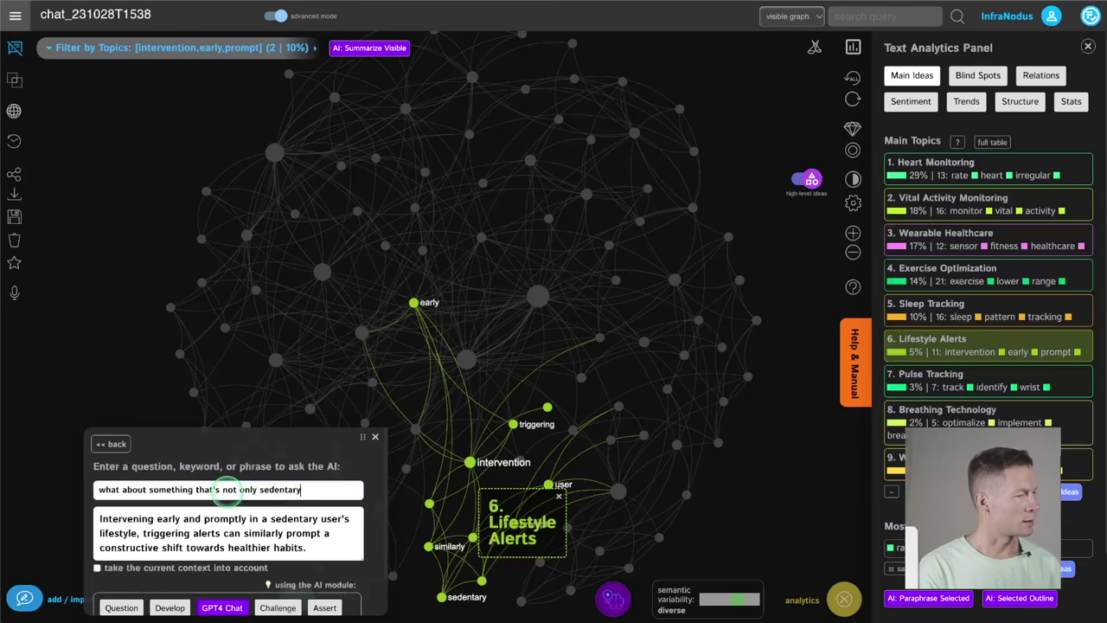
Send the follow-up about going beyond sedentary lifestyles to GPT-4, browse several answers, then close them.
{"action": "left_click", "coordinate": [222, 608]}
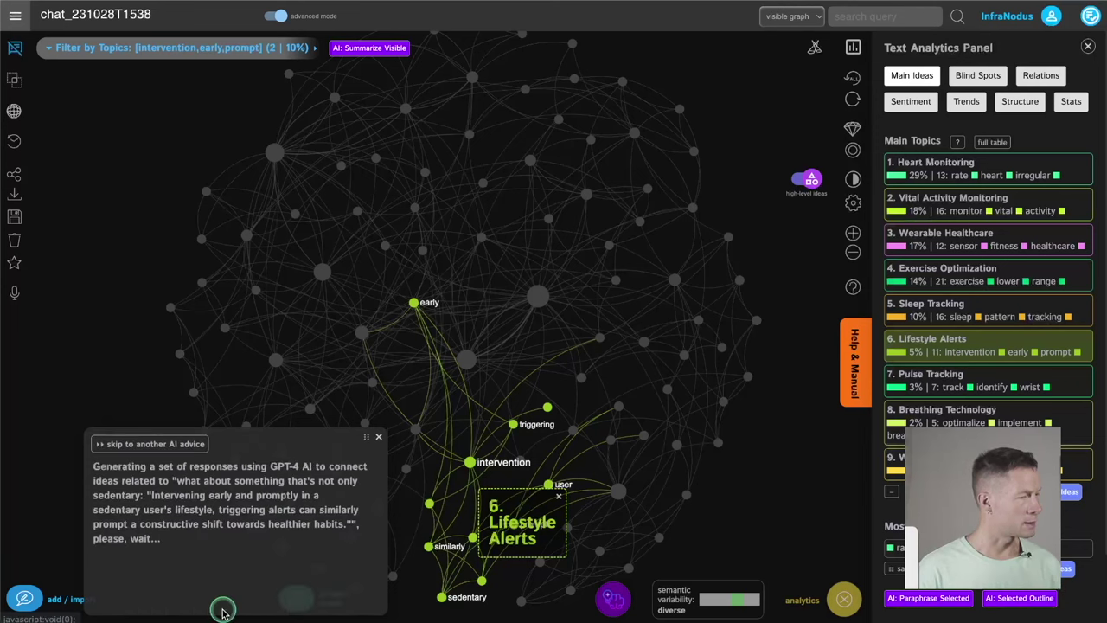
{"action": "left_click", "coordinate": [319, 457]}
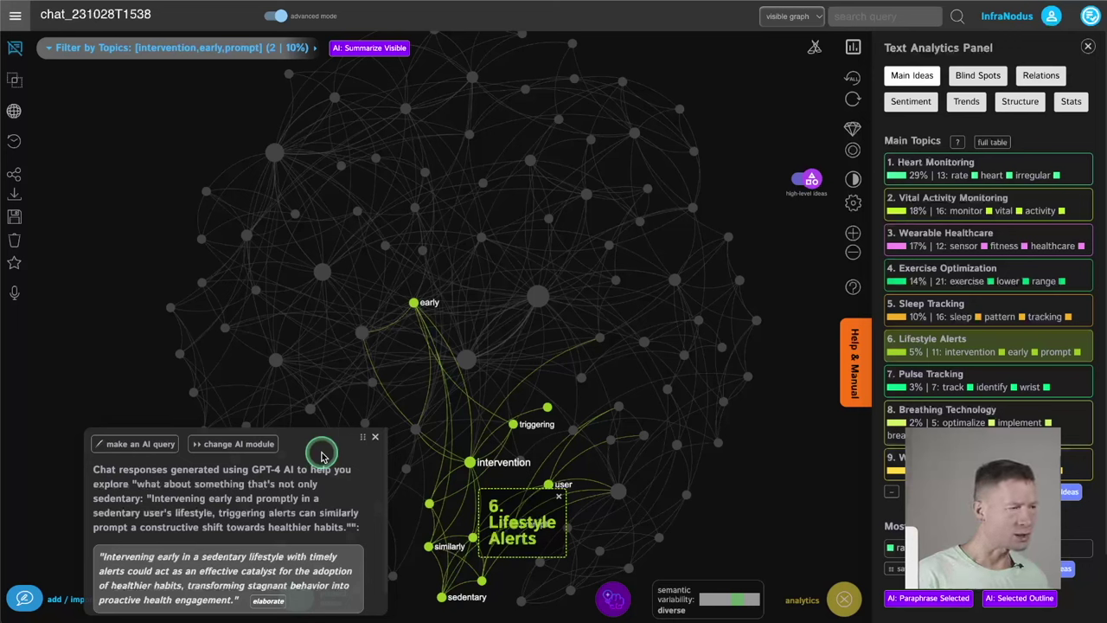
{"action": "left_click_drag", "start_coordinate": [359, 439], "coordinate": [358, 401]}
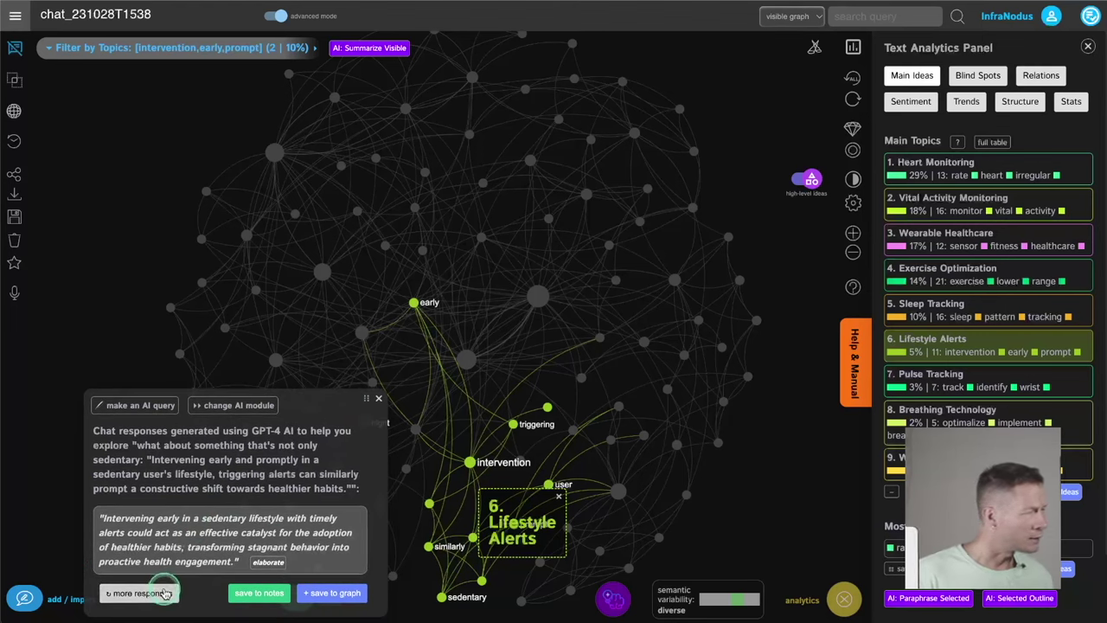
{"action": "left_click", "coordinate": [164, 594]}
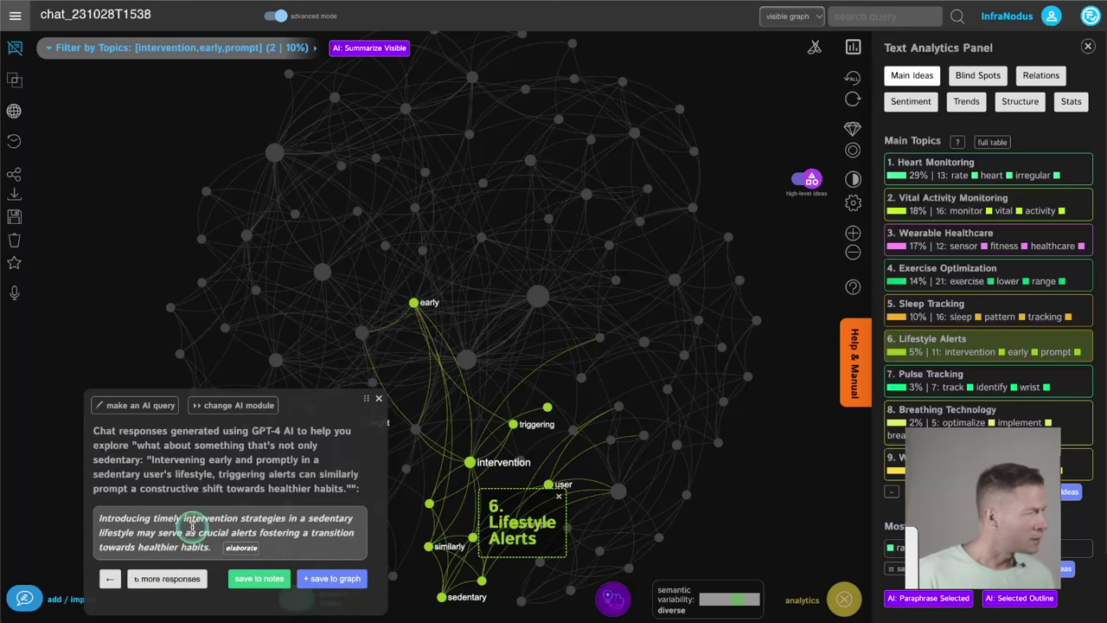
{"action": "left_click", "coordinate": [173, 581]}
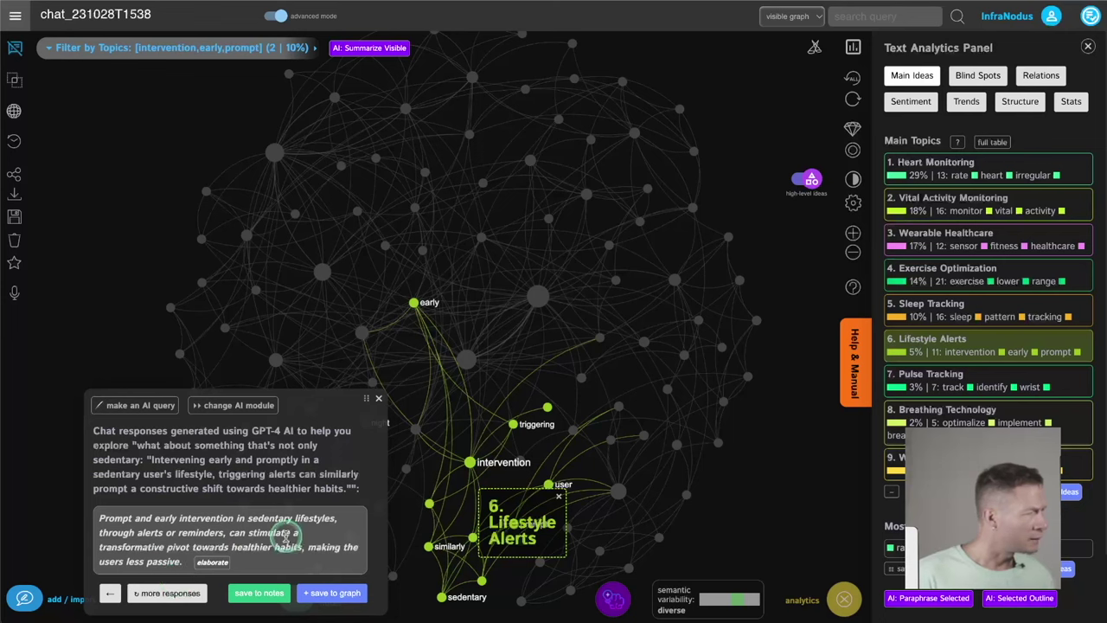
{"action": "left_click", "coordinate": [170, 593]}
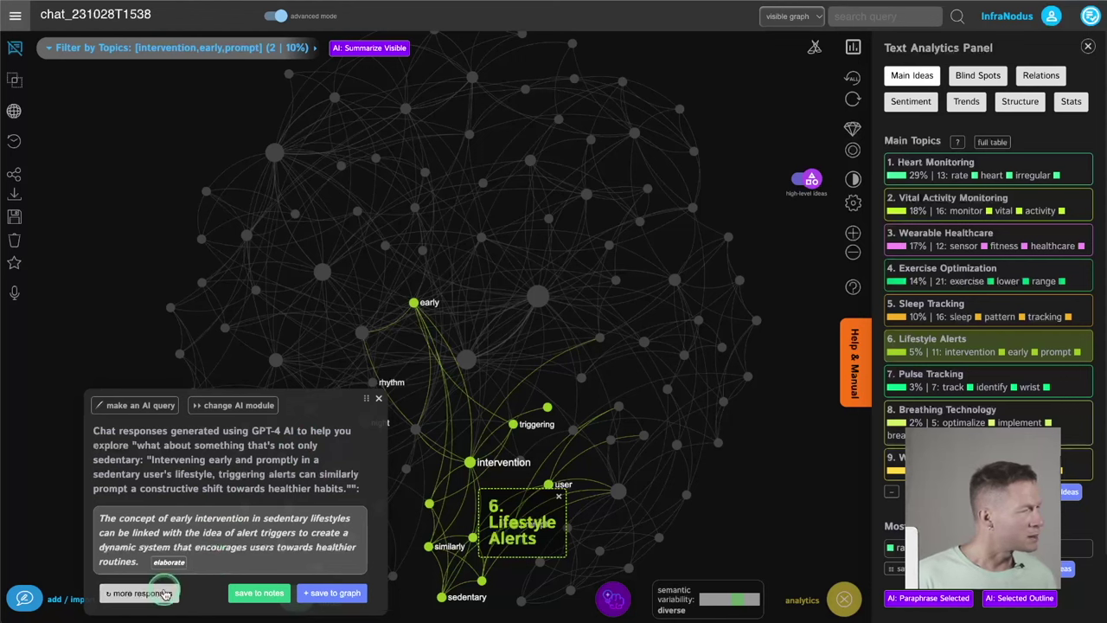
{"action": "left_click", "coordinate": [164, 593]}
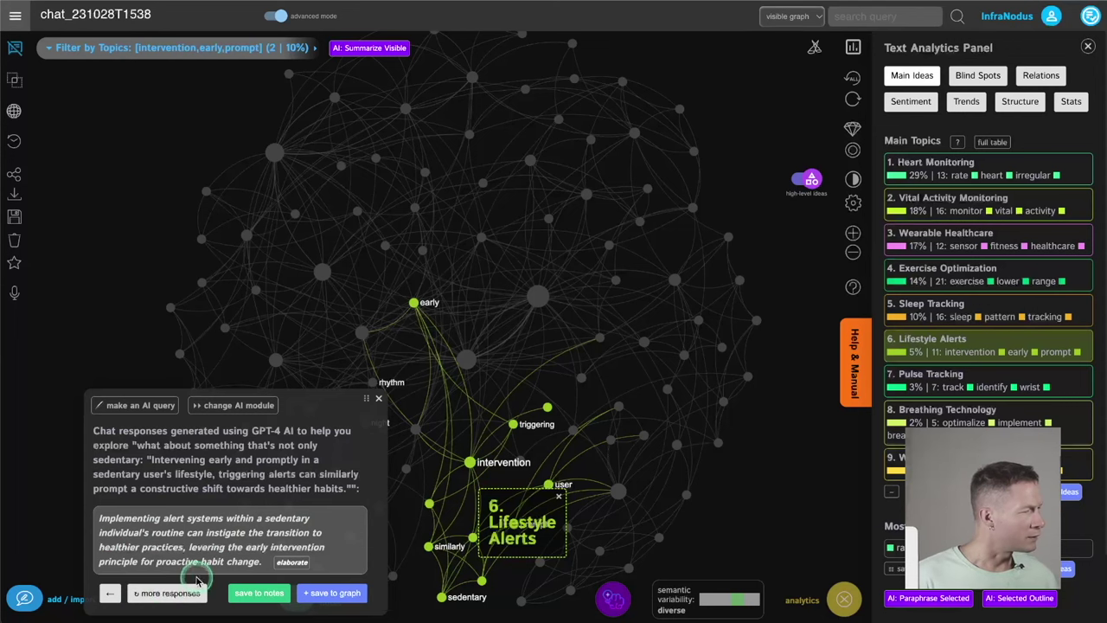
{"action": "left_click", "coordinate": [182, 594]}
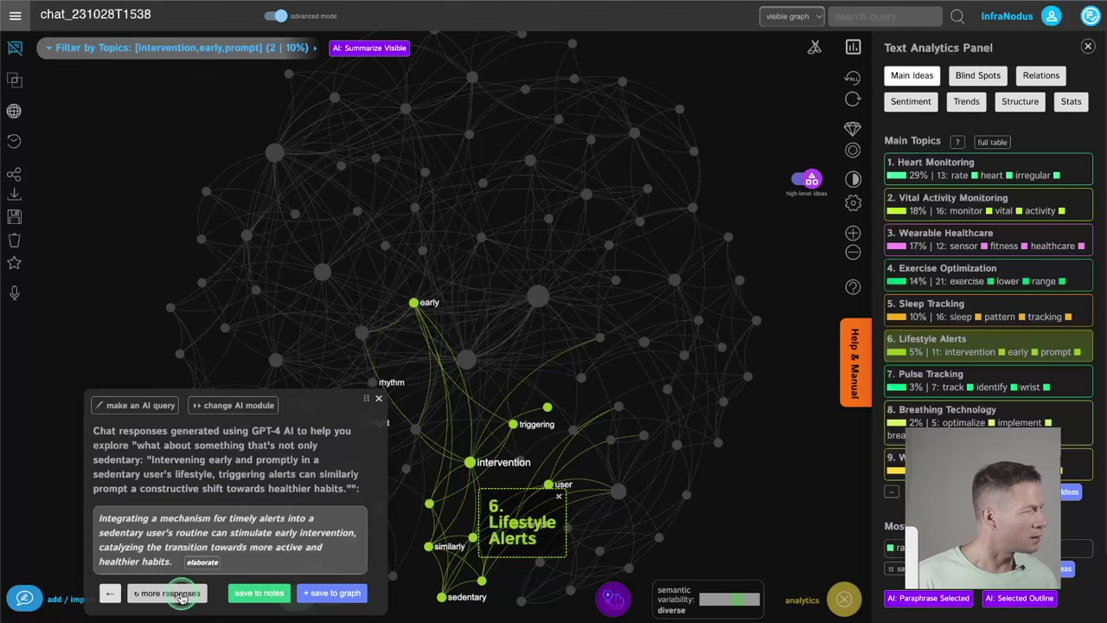
{"action": "left_click", "coordinate": [379, 402]}
Hide the sedentary node so topics recompute, then filter to the Early Intervention topic.
{"action": "left_click_drag", "start_coordinate": [625, 521], "coordinate": [640, 453]}
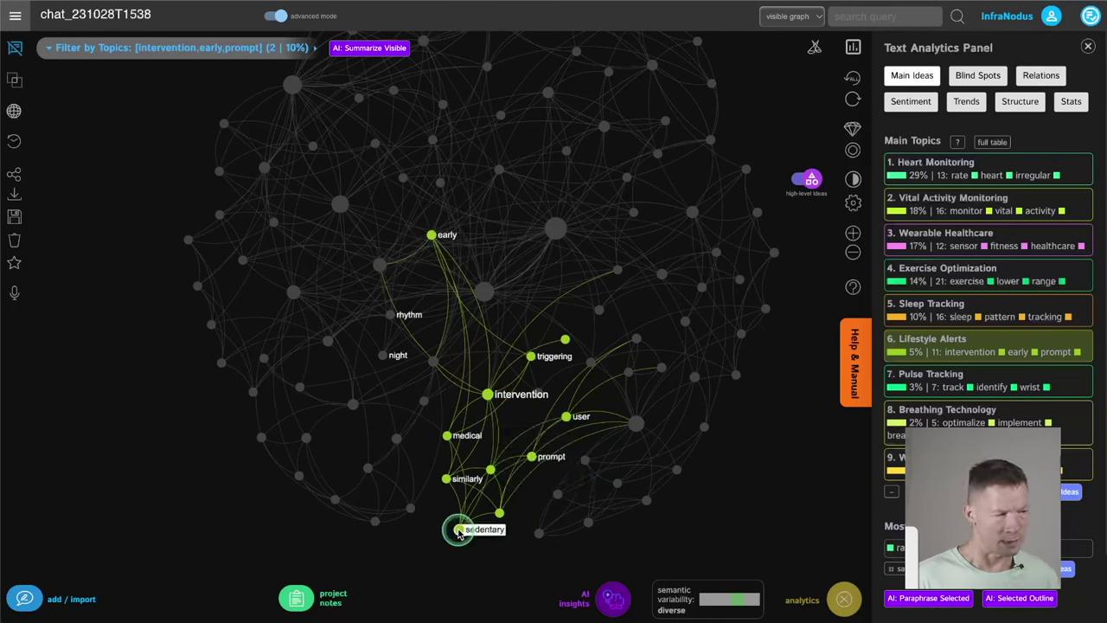
{"action": "left_click", "coordinate": [459, 530]}
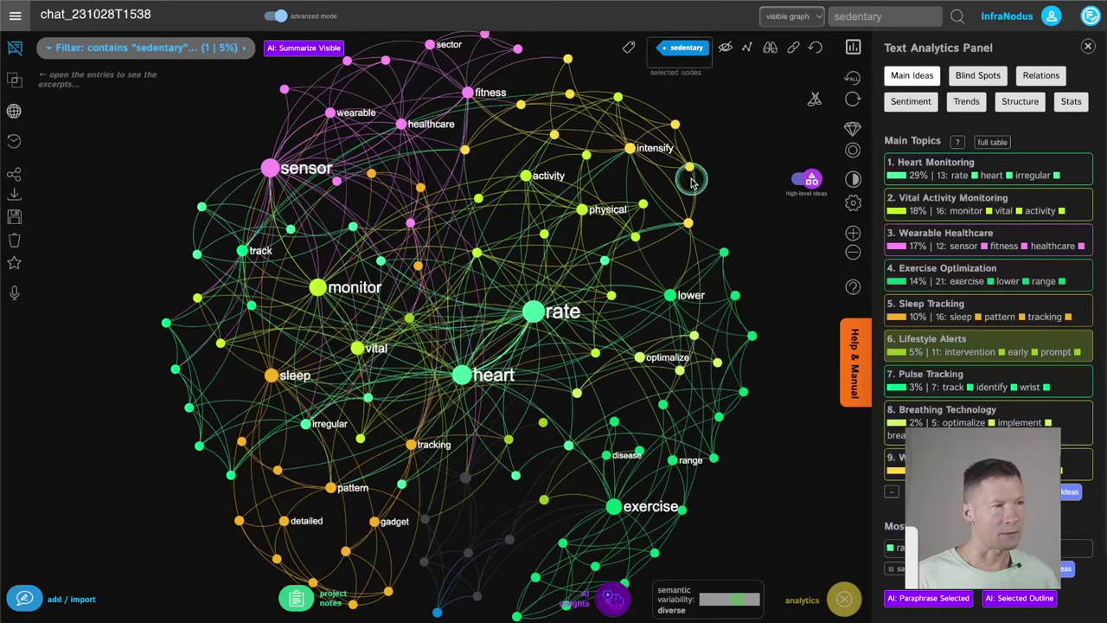
{"action": "left_click", "coordinate": [728, 54]}
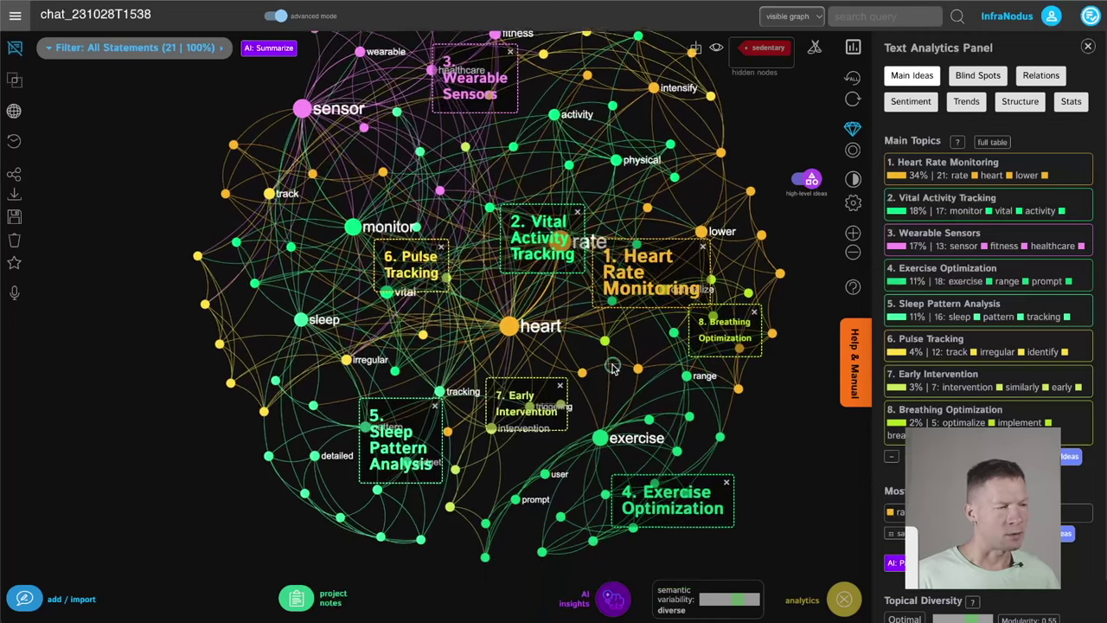
{"action": "left_click", "coordinate": [524, 400]}
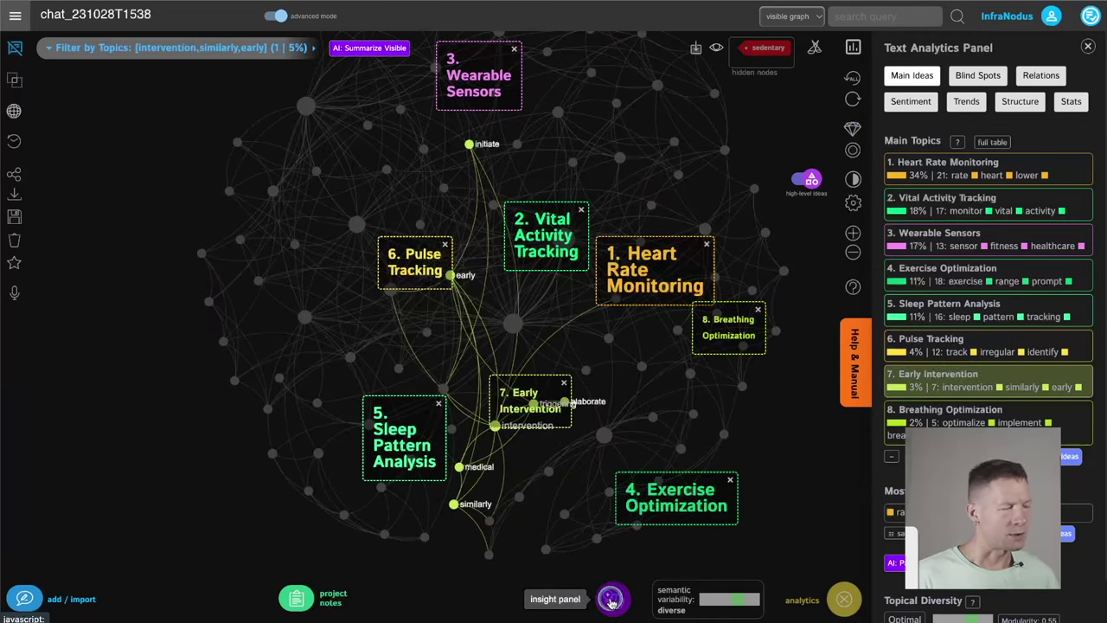
Generate GPT-4 ideas for Early Intervention, cycle to a new answer, and save it to the graph.
{"action": "left_click", "coordinate": [611, 609]}
{"action": "left_click", "coordinate": [222, 482]}
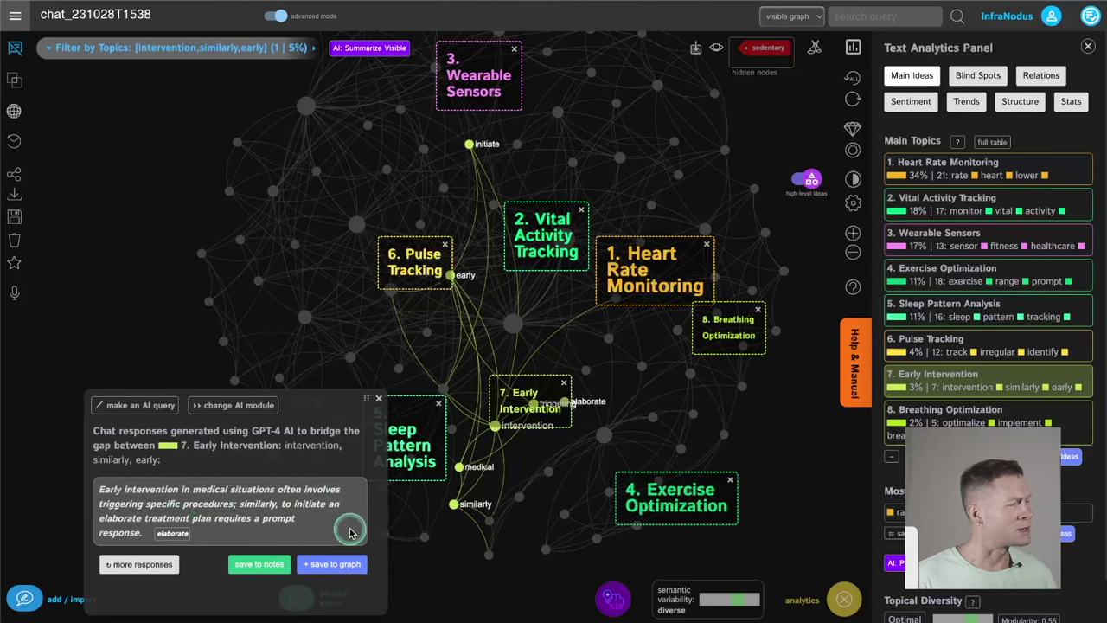
{"action": "left_click", "coordinate": [156, 565]}
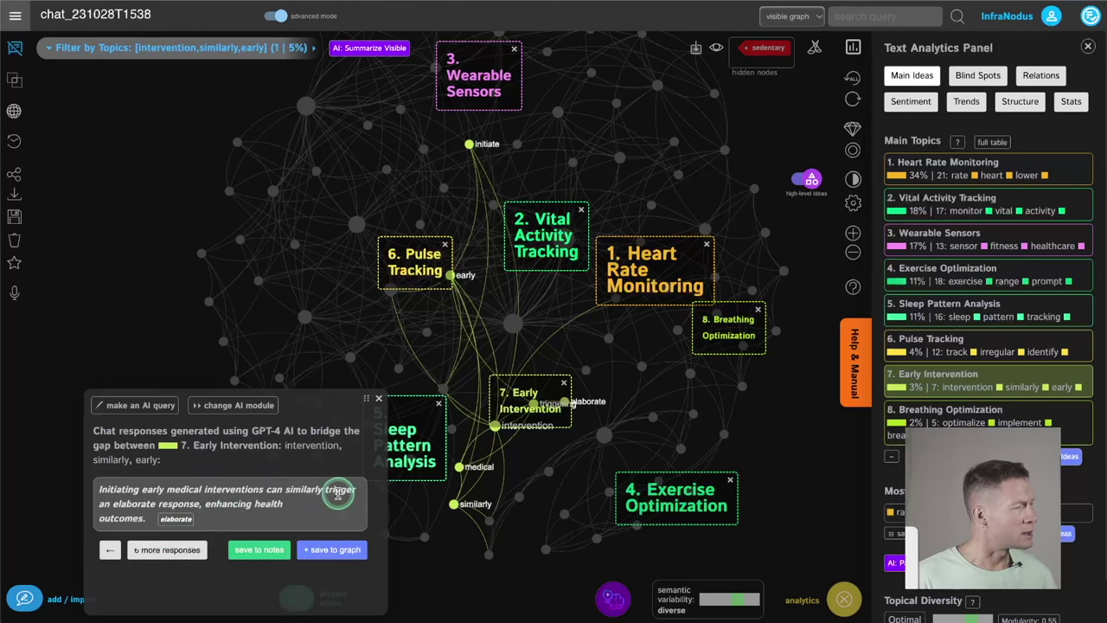
{"action": "left_click", "coordinate": [158, 551]}
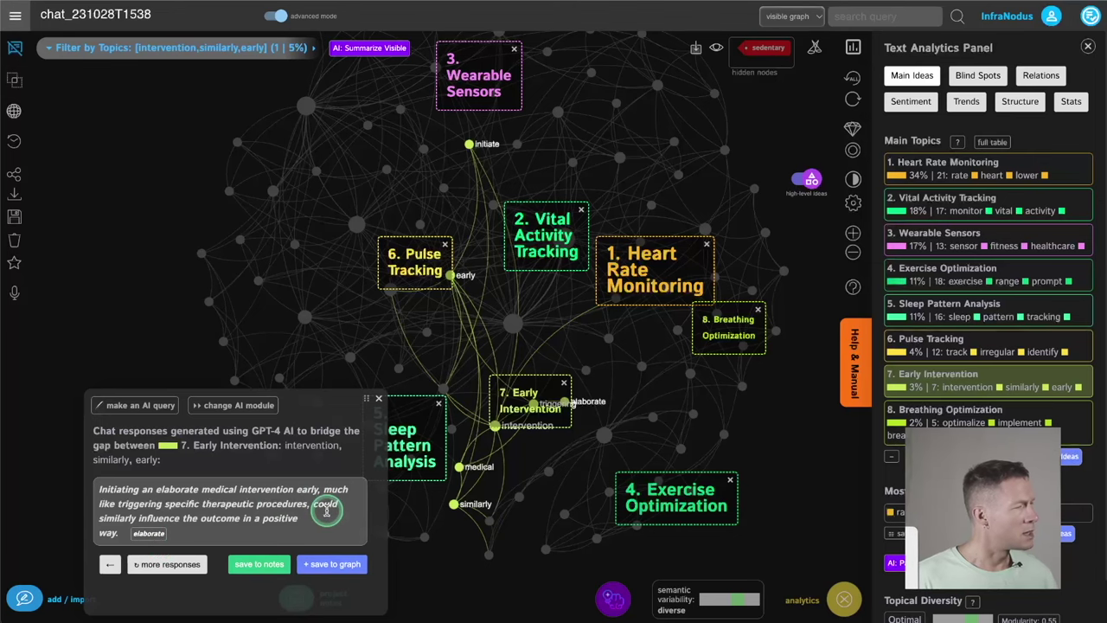
{"action": "left_click", "coordinate": [338, 564]}
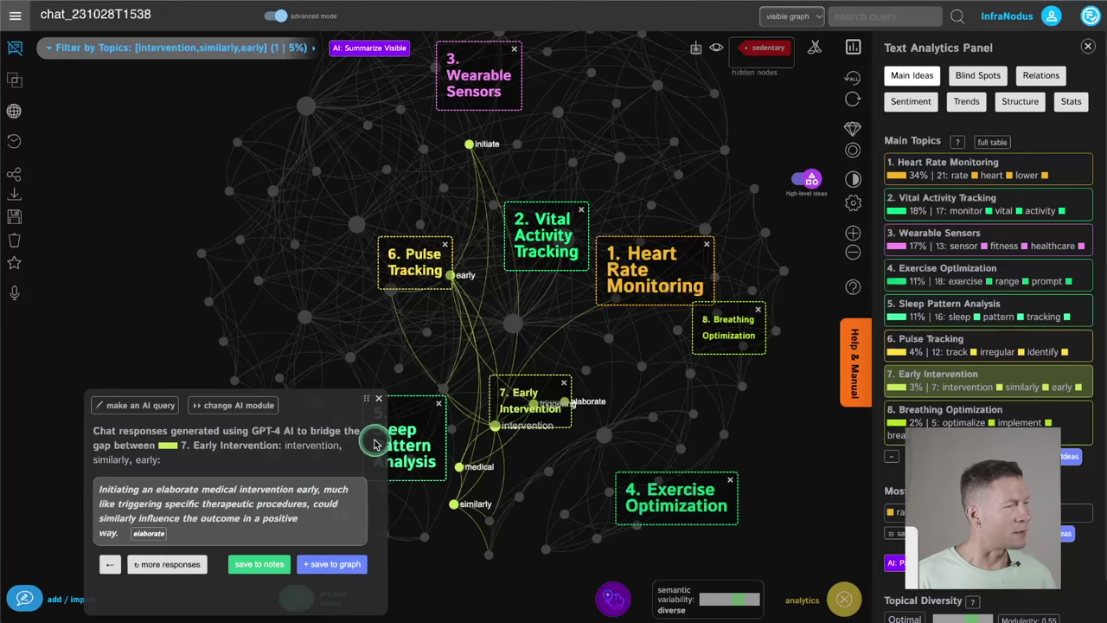
{"action": "left_click", "coordinate": [15, 45]}
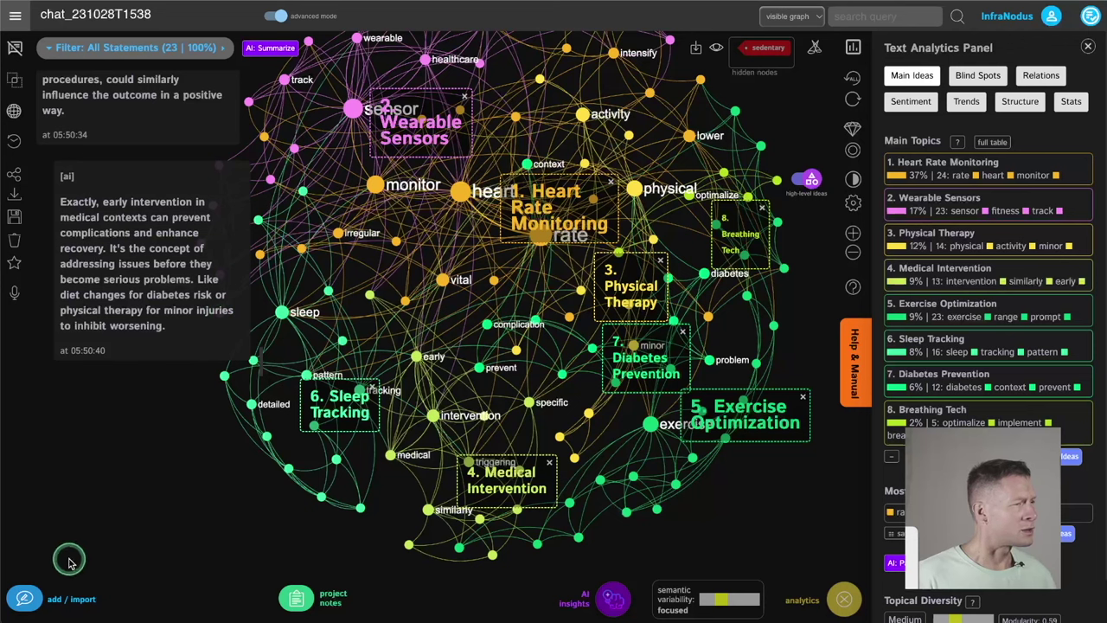
Send 'Please, provide more examples' to GPT-4 and review its hypertension and sleep apnea reply.
{"action": "left_click", "coordinate": [24, 599]}
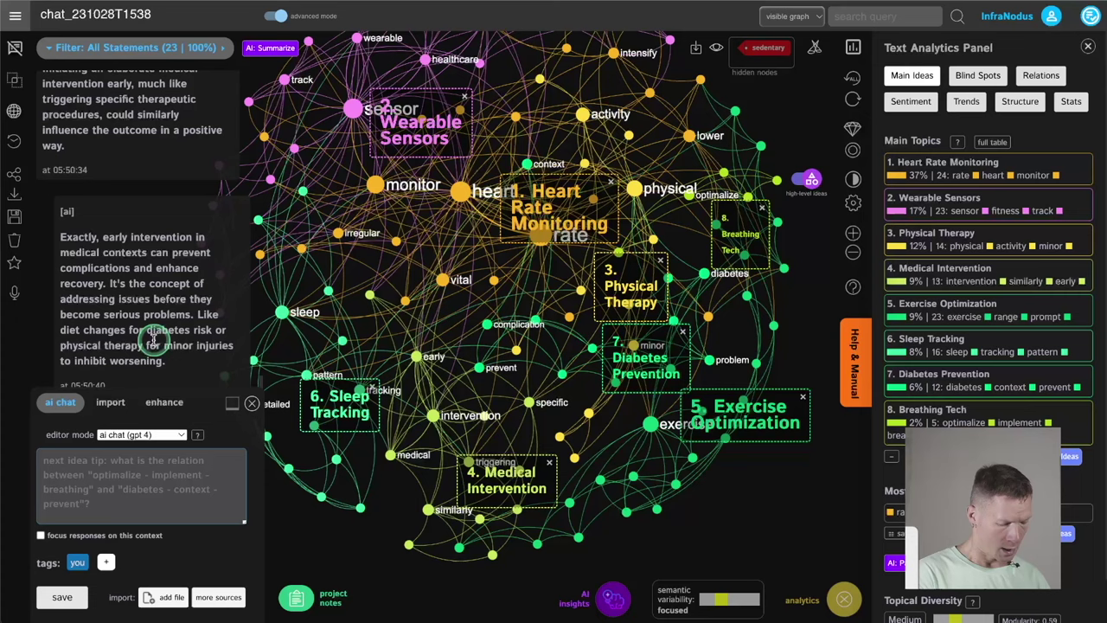
{"action": "type", "text": "Please, provide "}
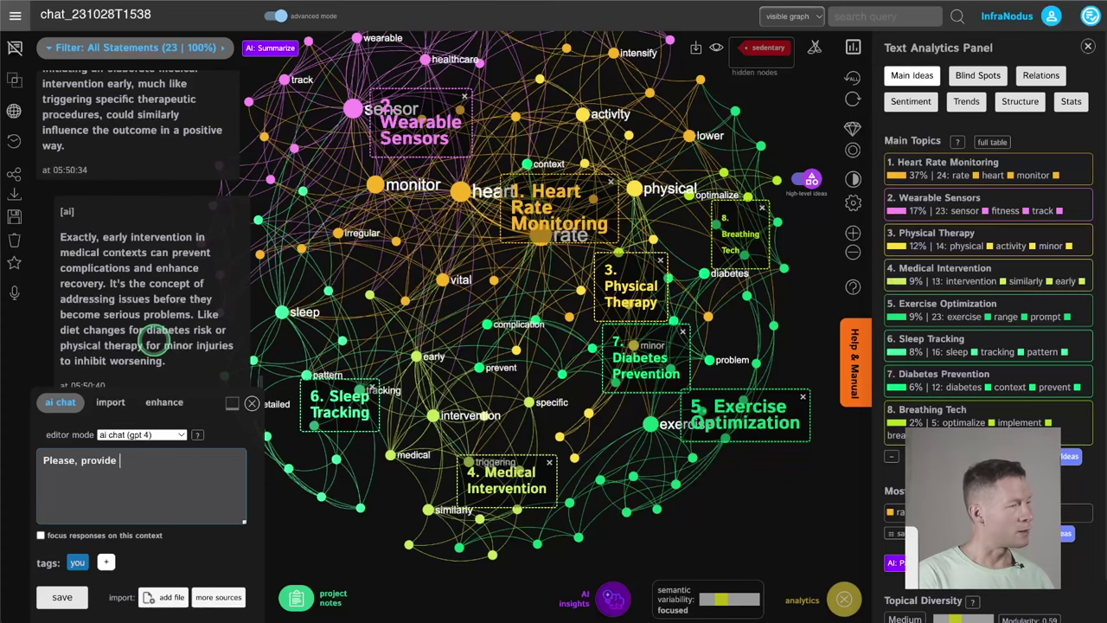
{"action": "type", "text": "more examples"}
{"action": "key", "text": "Return"}
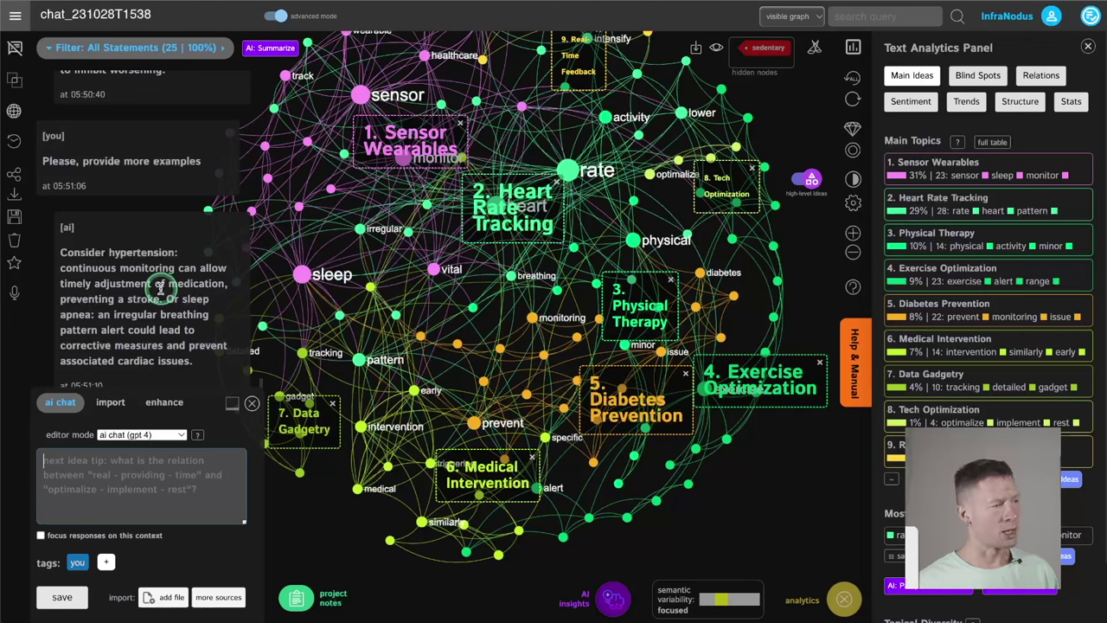
{"action": "left_click", "coordinate": [138, 283]}
{"action": "left_click", "coordinate": [138, 284]}
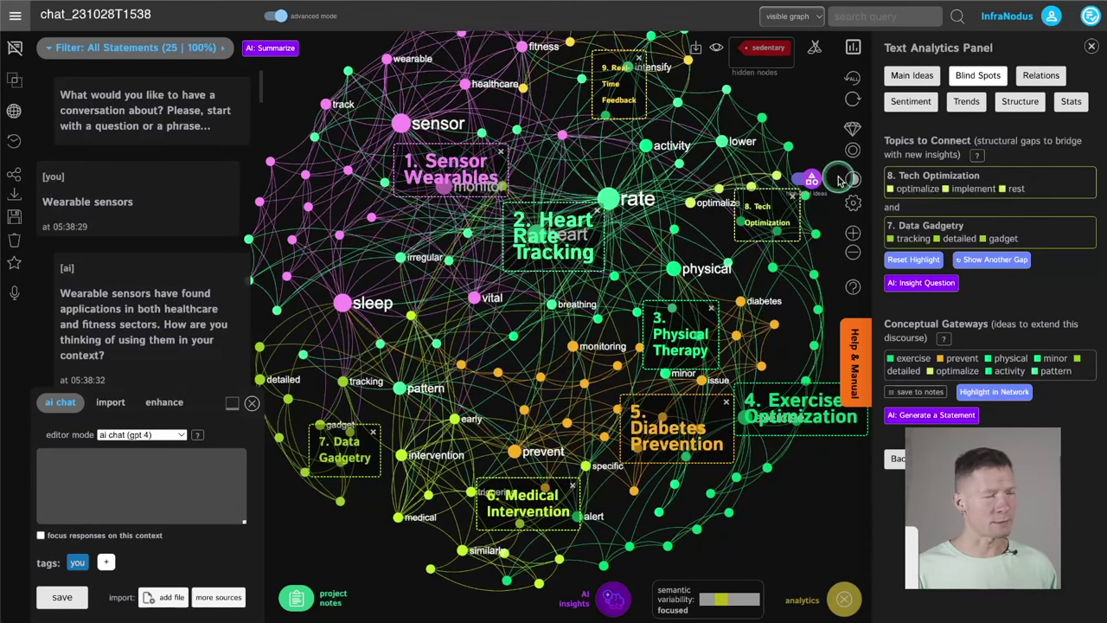
In Blind Spots, show successive gaps until Tech Optimization and Data Gadgetry are highlighted.
{"action": "left_click", "coordinate": [911, 76]}
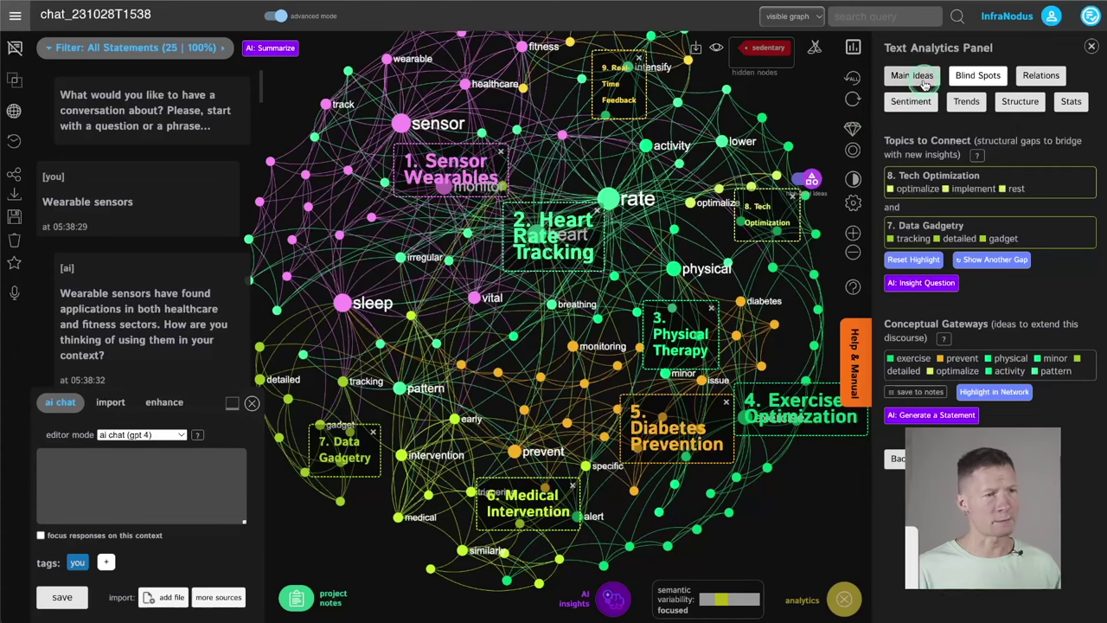
{"action": "left_click", "coordinate": [973, 76]}
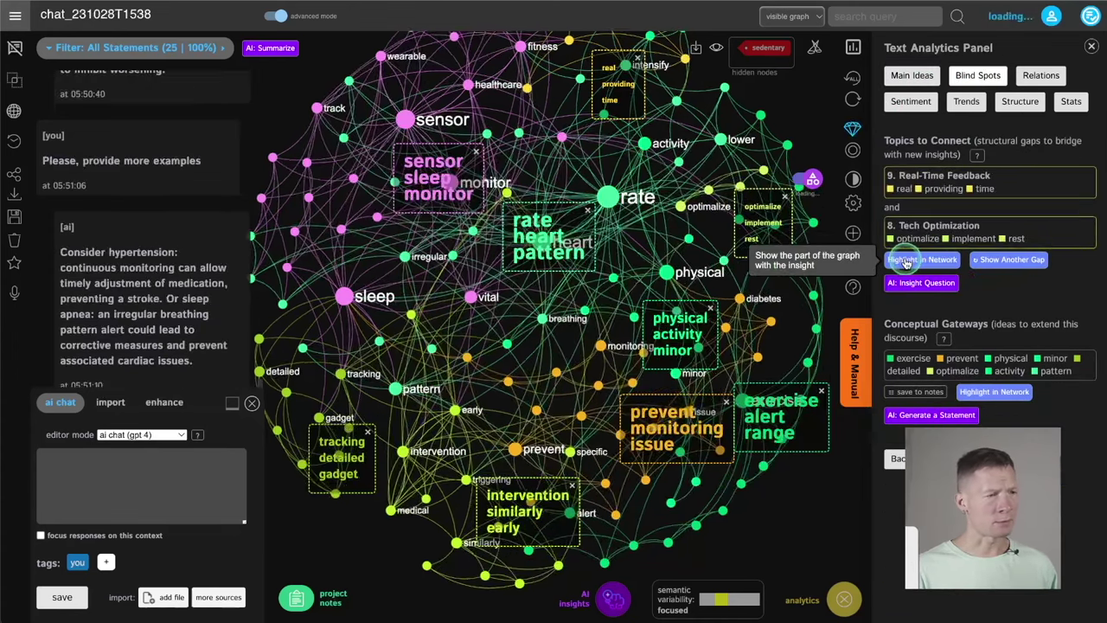
{"action": "left_click", "coordinate": [906, 261]}
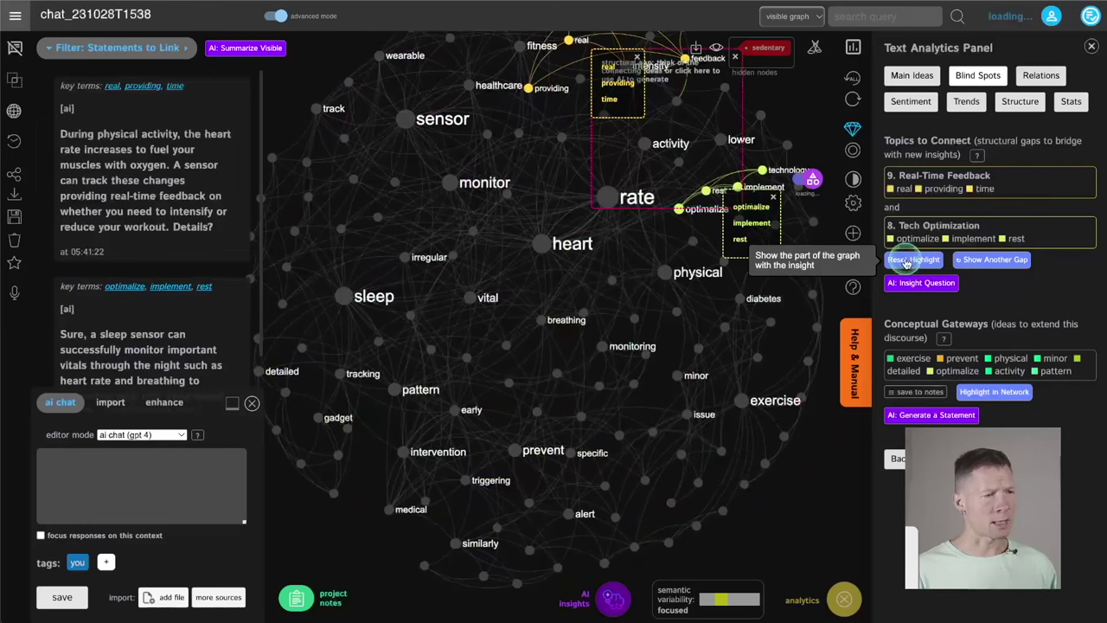
{"action": "left_click", "coordinate": [994, 260]}
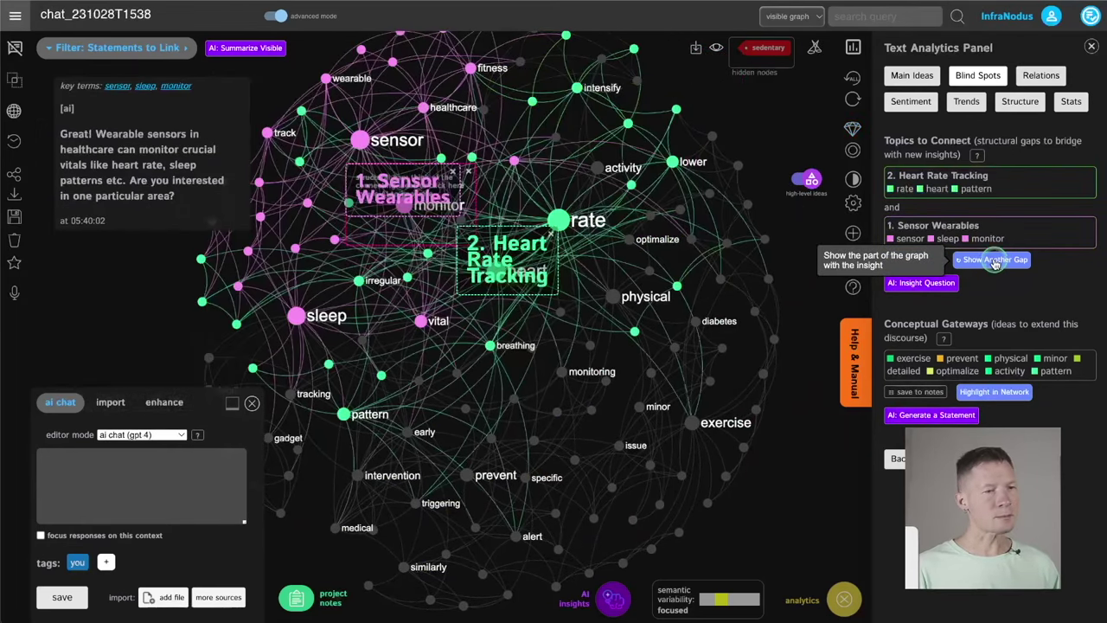
{"action": "left_click", "coordinate": [994, 261]}
{"action": "left_click", "coordinate": [994, 261]}
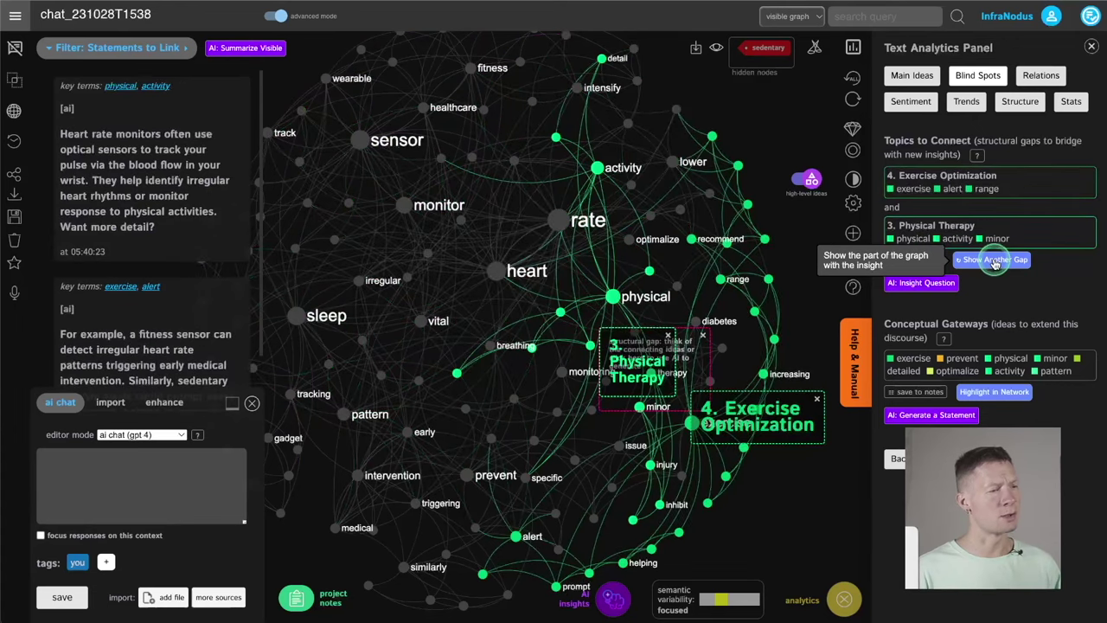
{"action": "left_click", "coordinate": [994, 261]}
{"action": "left_click", "coordinate": [994, 262]}
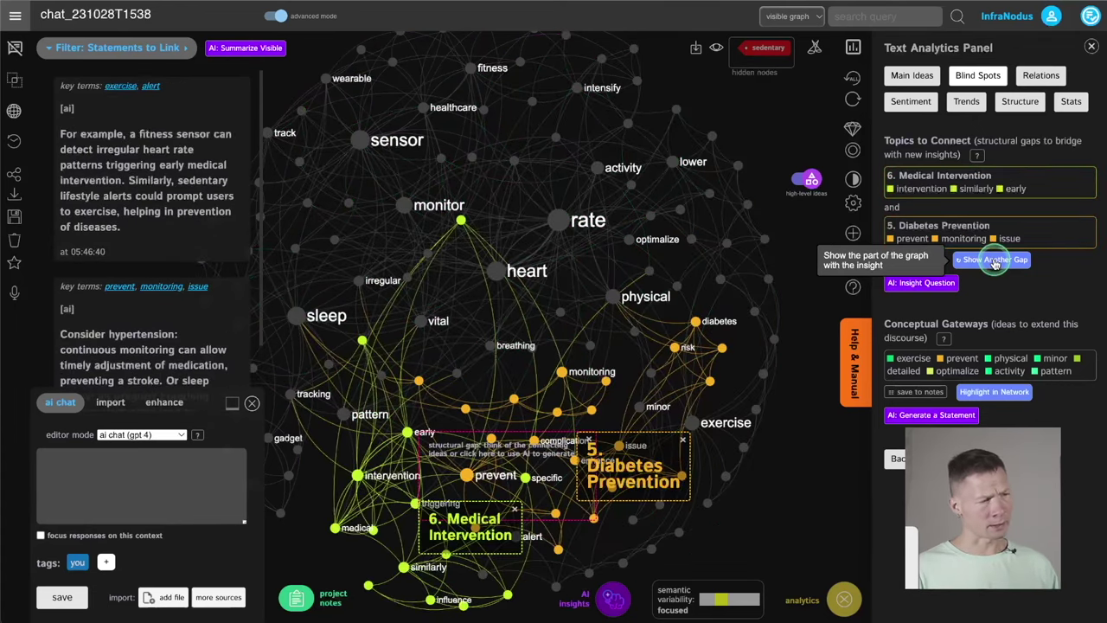
{"action": "left_click", "coordinate": [995, 262]}
{"action": "left_click", "coordinate": [994, 262]}
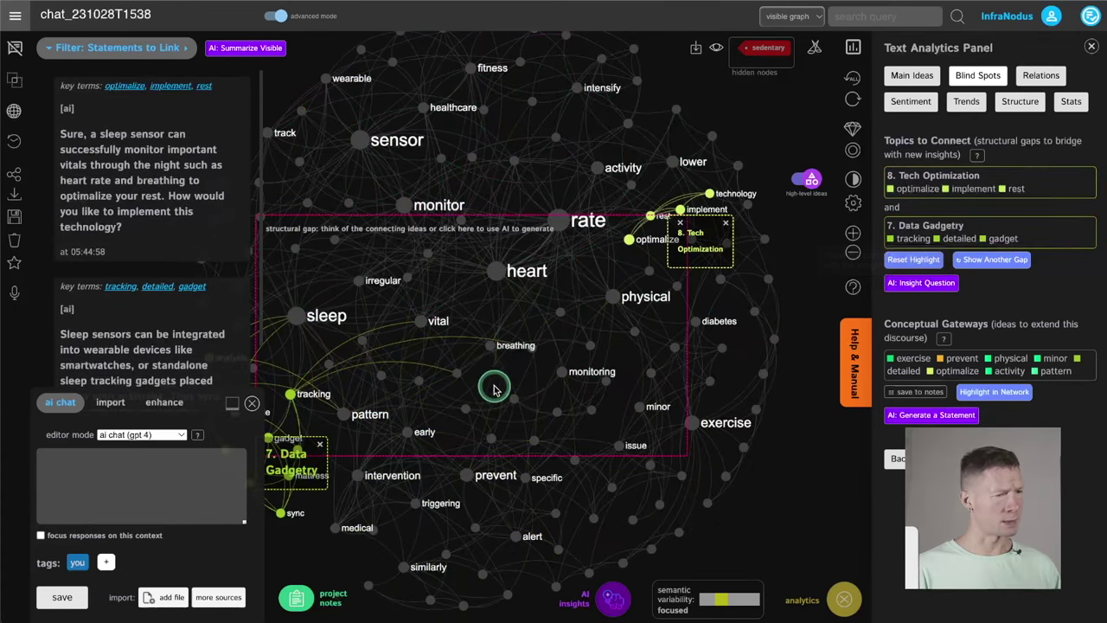
{"action": "left_click_drag", "start_coordinate": [494, 384], "coordinate": [562, 360]}
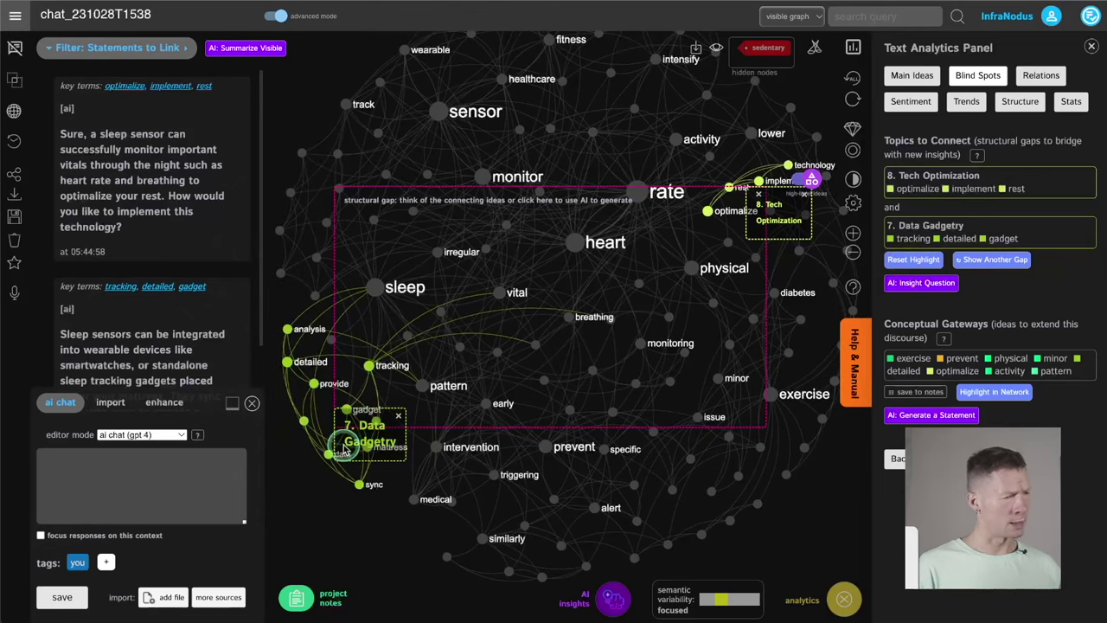
Generate an AI insight question bridging Tech Optimization and Data Gadgetry and save it to the graph.
{"action": "left_click", "coordinate": [922, 286]}
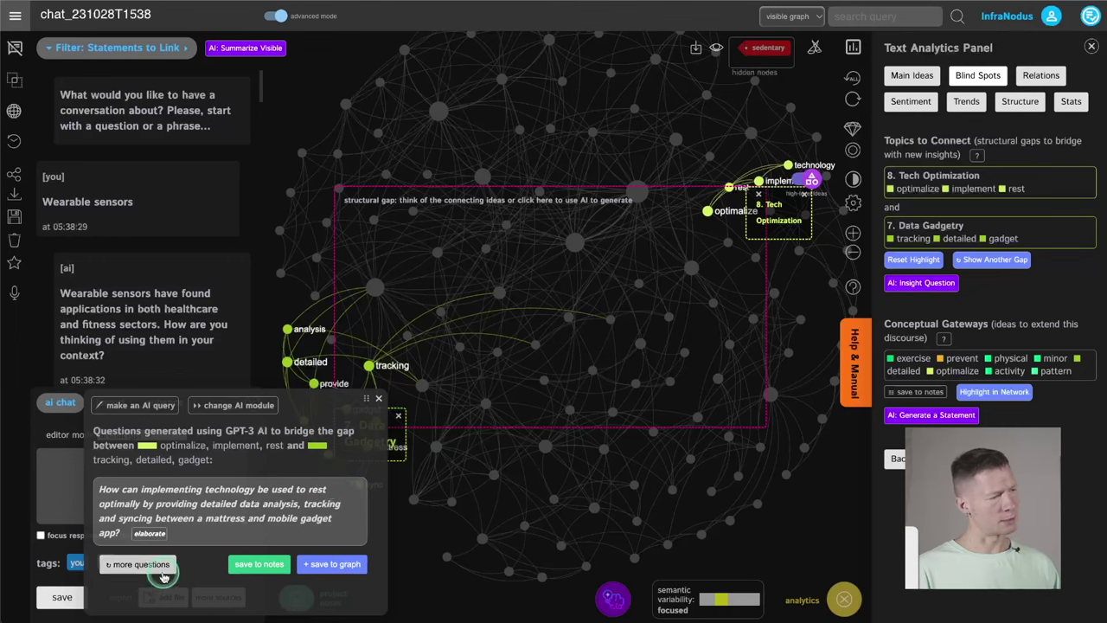
{"action": "left_click", "coordinate": [320, 564]}
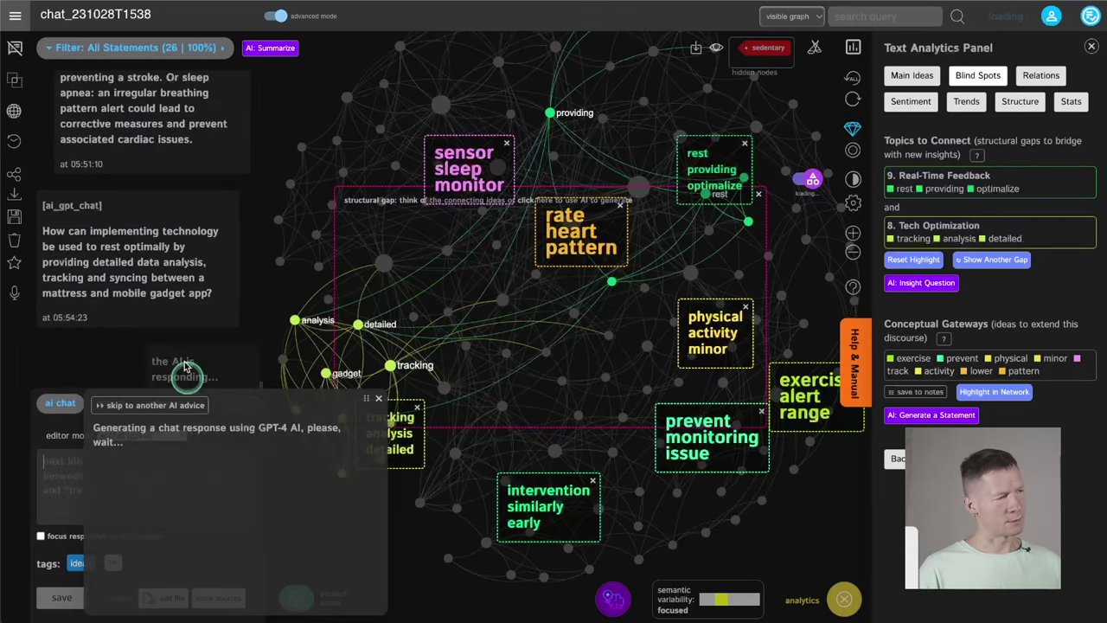
{"action": "left_click", "coordinate": [379, 400]}
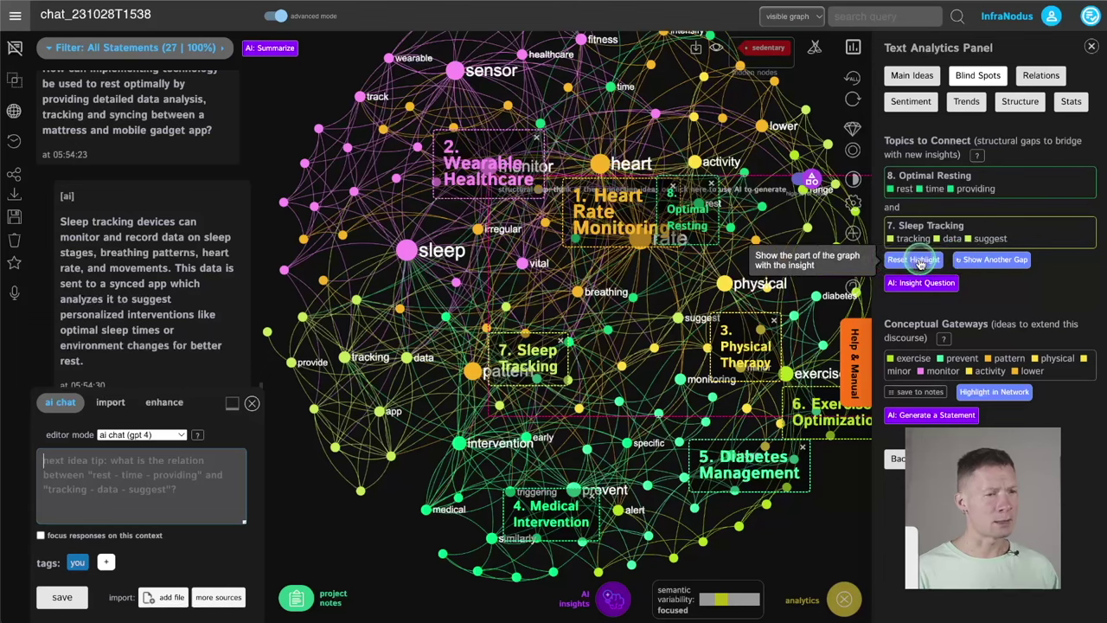
Keep showing another gap in Blind Spots until Medical Intervention and Physical Therapy appear.
{"action": "left_click", "coordinate": [973, 262]}
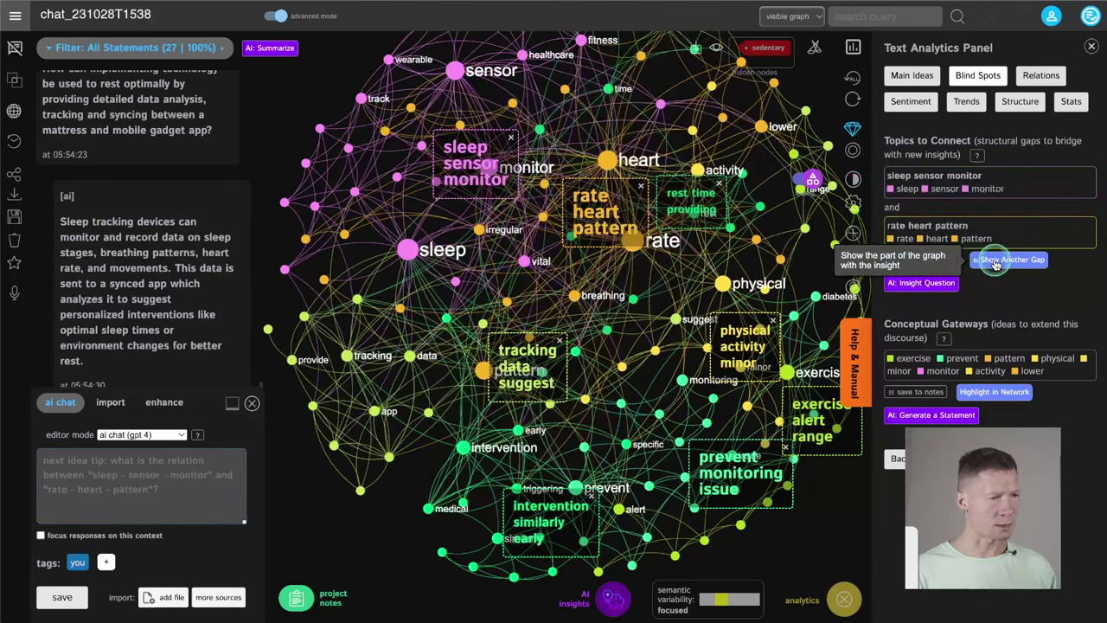
{"action": "left_click", "coordinate": [993, 260]}
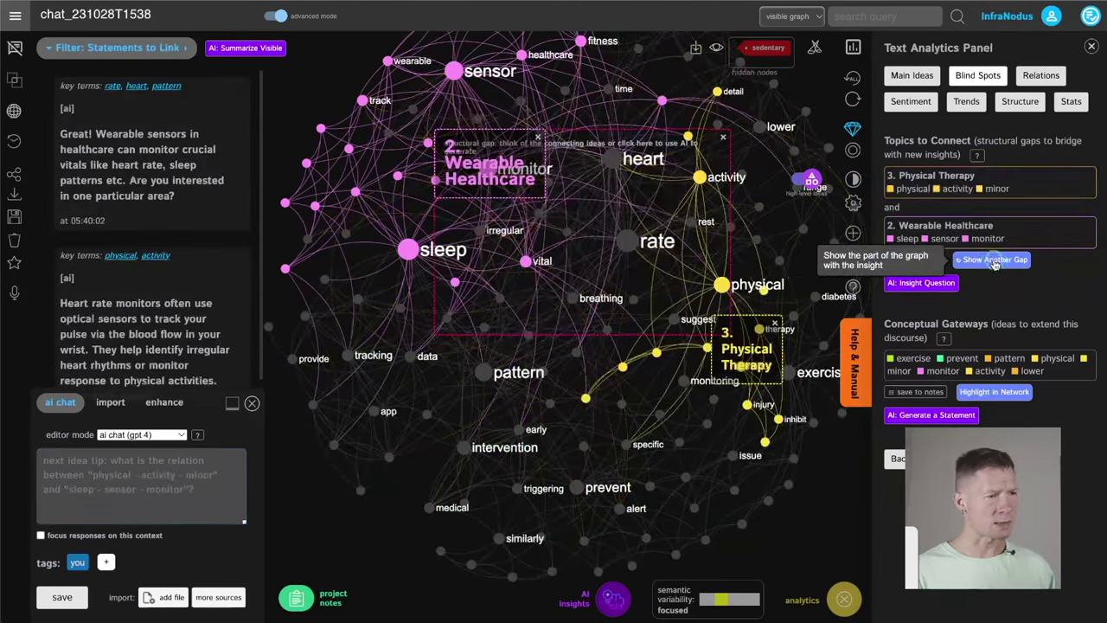
{"action": "left_click", "coordinate": [993, 259]}
{"action": "left_click", "coordinate": [995, 261]}
{"action": "left_click", "coordinate": [995, 262]}
{"action": "left_click", "coordinate": [995, 262]}
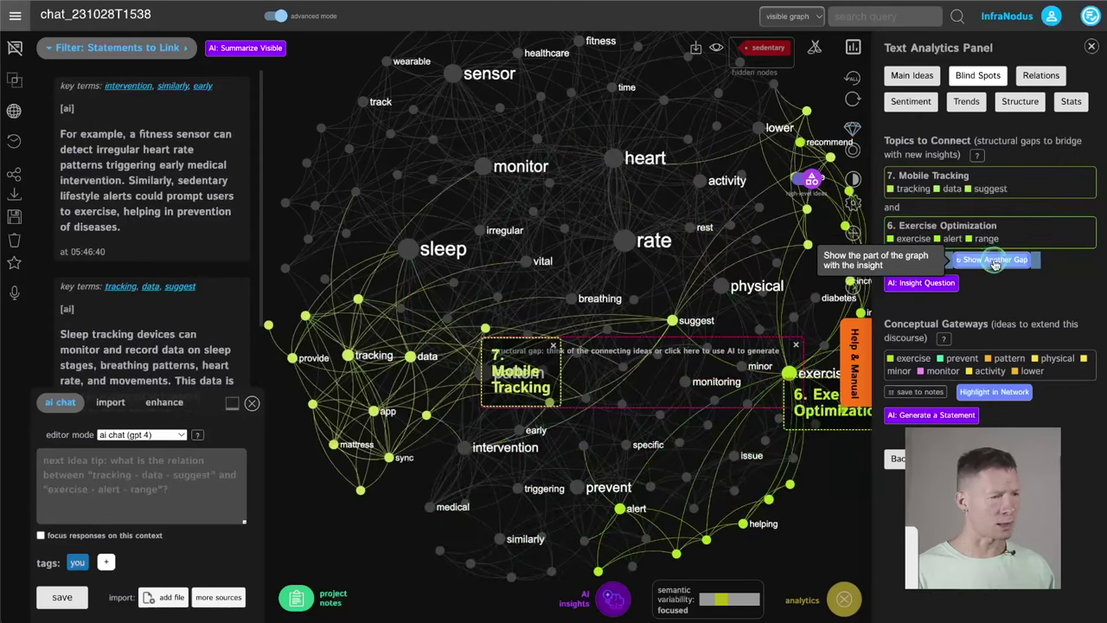
{"action": "left_click", "coordinate": [995, 261]}
{"action": "left_click", "coordinate": [995, 261]}
{"action": "left_click", "coordinate": [995, 261]}
{"action": "left_click", "coordinate": [995, 261]}
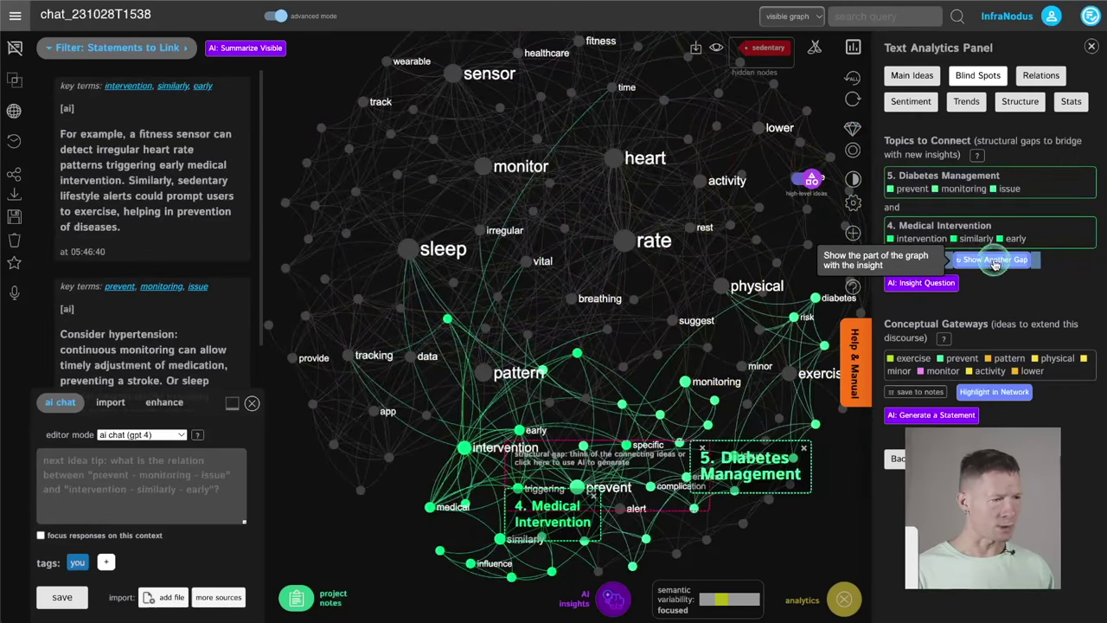
{"action": "left_click", "coordinate": [995, 261]}
{"action": "left_click", "coordinate": [995, 261]}
{"action": "left_click", "coordinate": [995, 262]}
{"action": "left_click", "coordinate": [995, 262]}
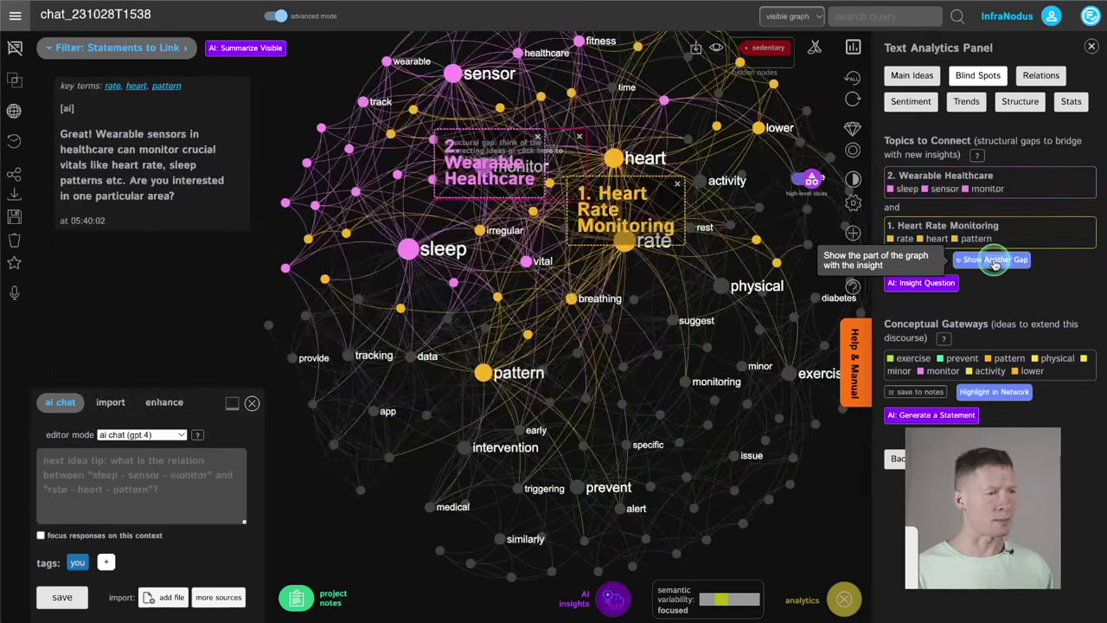
{"action": "left_click", "coordinate": [995, 261]}
{"action": "left_click", "coordinate": [995, 261]}
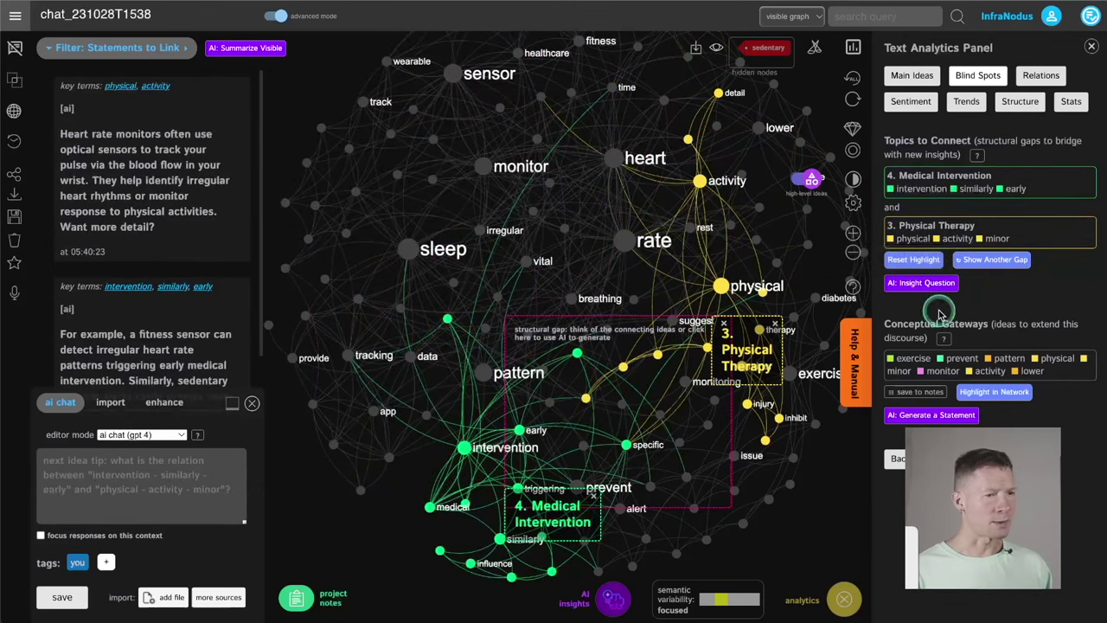
Generate and save an AI question on how medical intervention affects physical activity outcomes in minor injuries.
{"action": "left_click", "coordinate": [922, 283]}
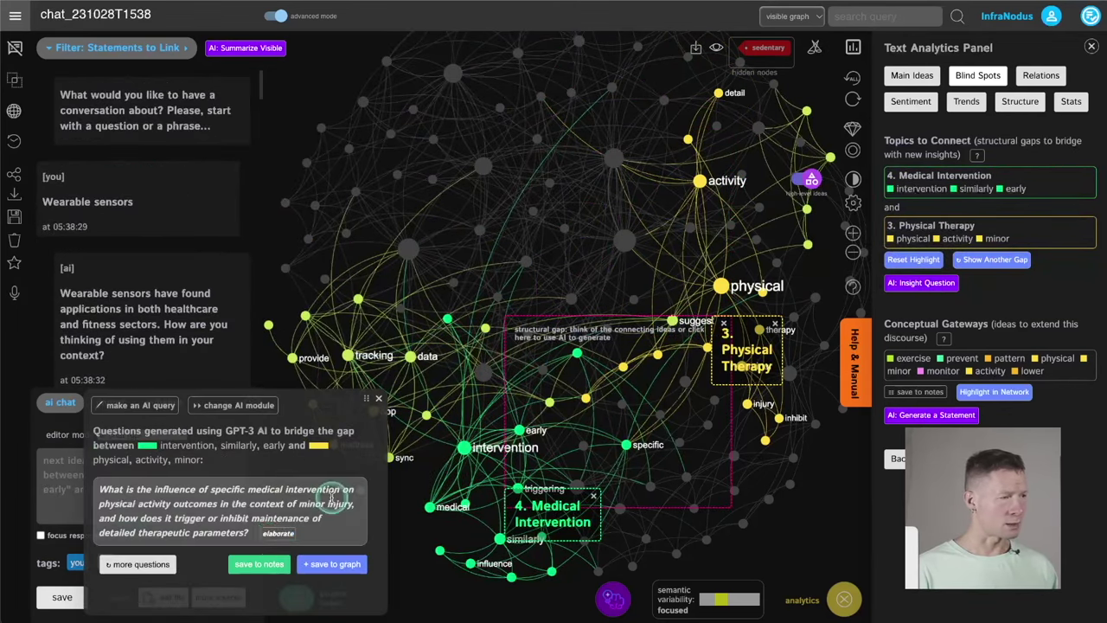
{"action": "left_click", "coordinate": [336, 564]}
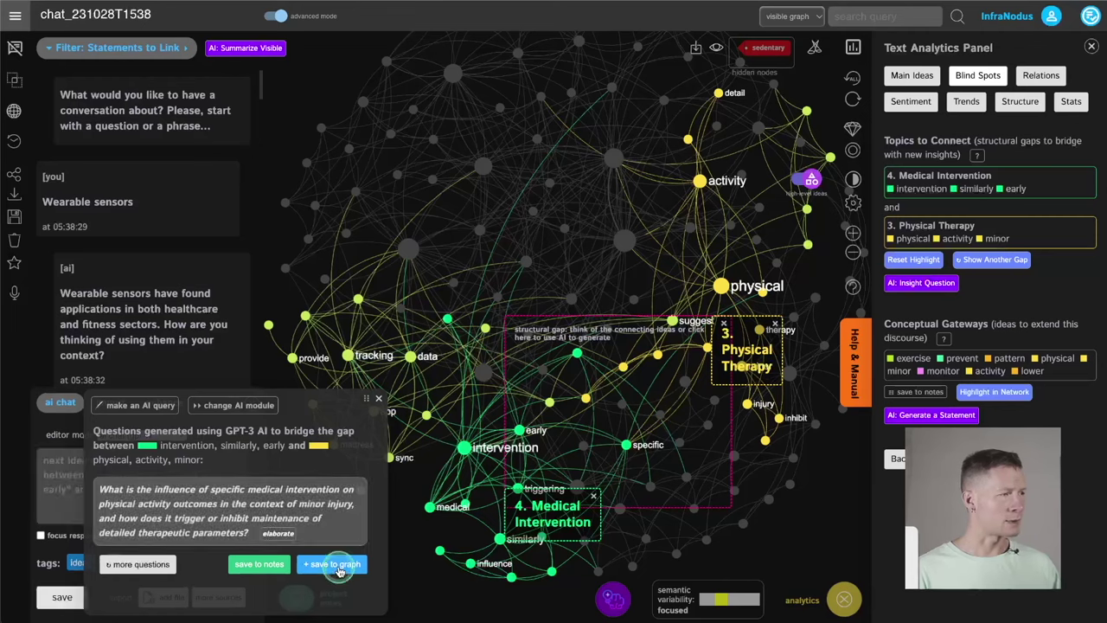